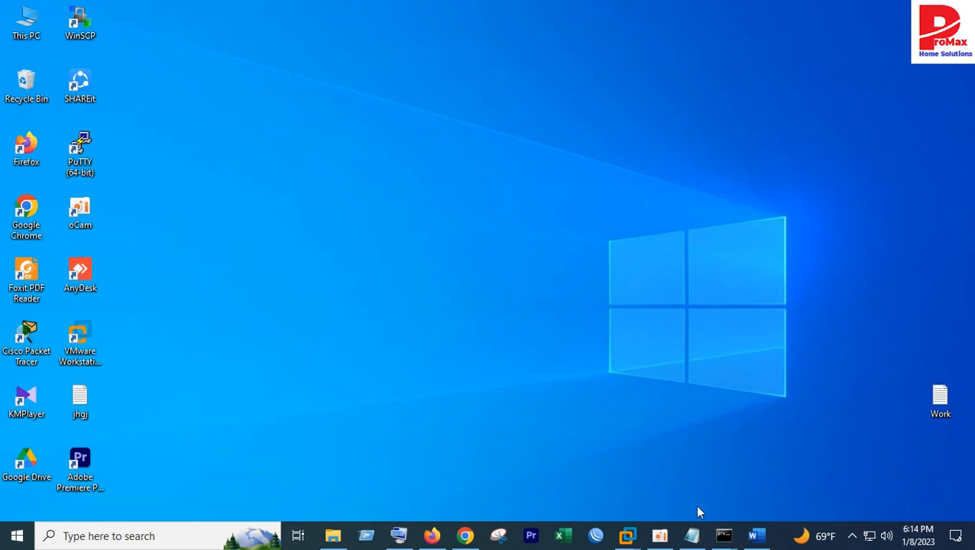
Switch to the Word document, select the whole line "The quick brown fox jumps over the lazy dog" and clear the selection.
{"action": "left_click", "coordinate": [756, 538]}
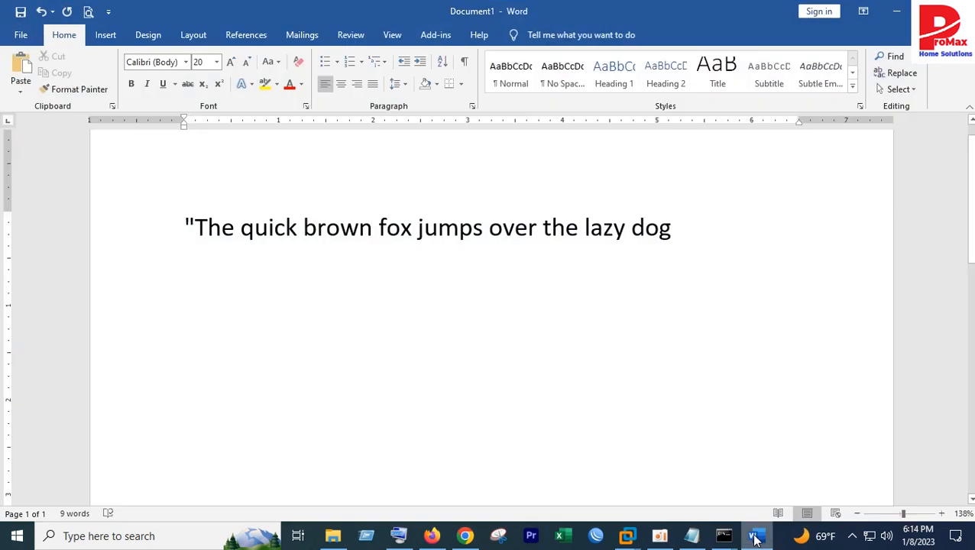
{"action": "mouse_move", "coordinate": [740, 541]}
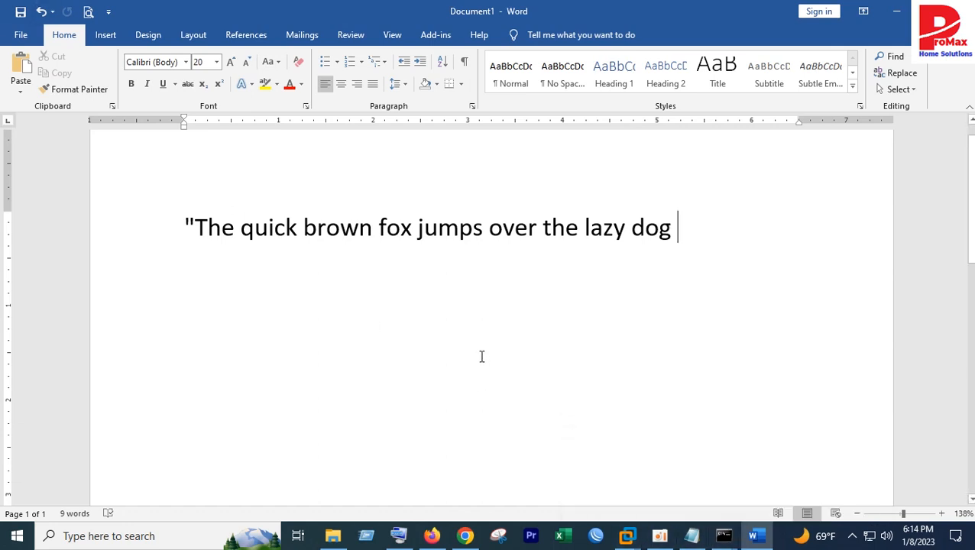
{"action": "left_click", "coordinate": [168, 226]}
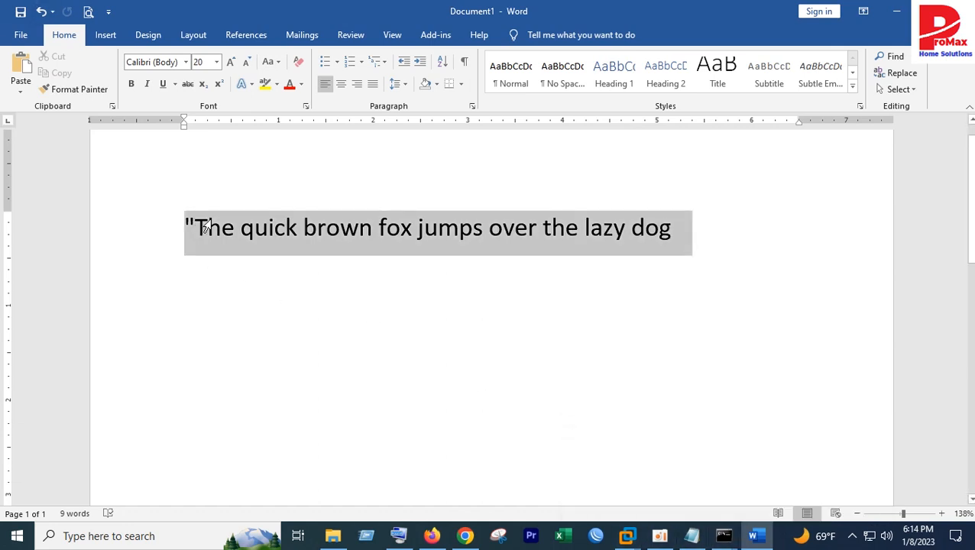
{"action": "left_click", "coordinate": [246, 274]}
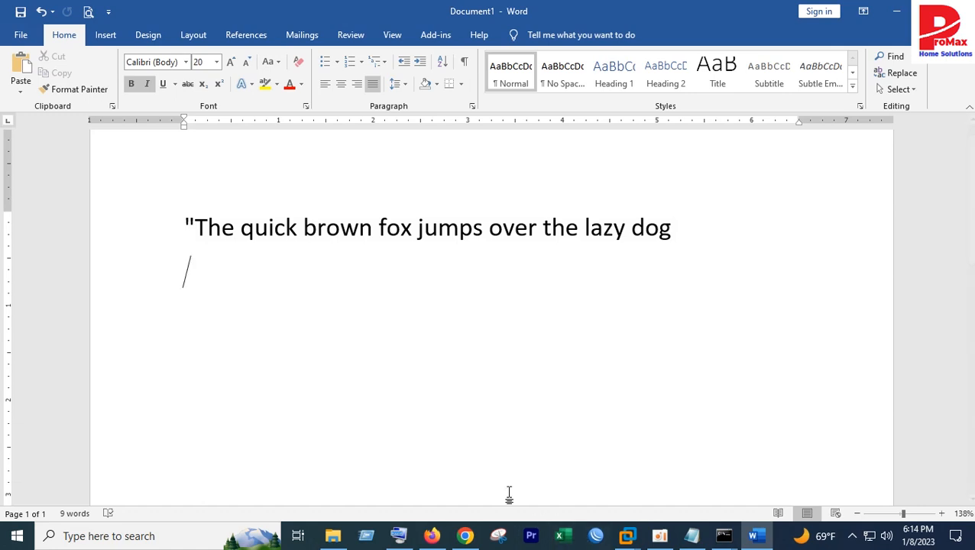
Italicize the whole sentence without bold, and turn italics off for the empty line below it.
{"action": "left_click_drag", "start_coordinate": [184, 221], "coordinate": [673, 236]}
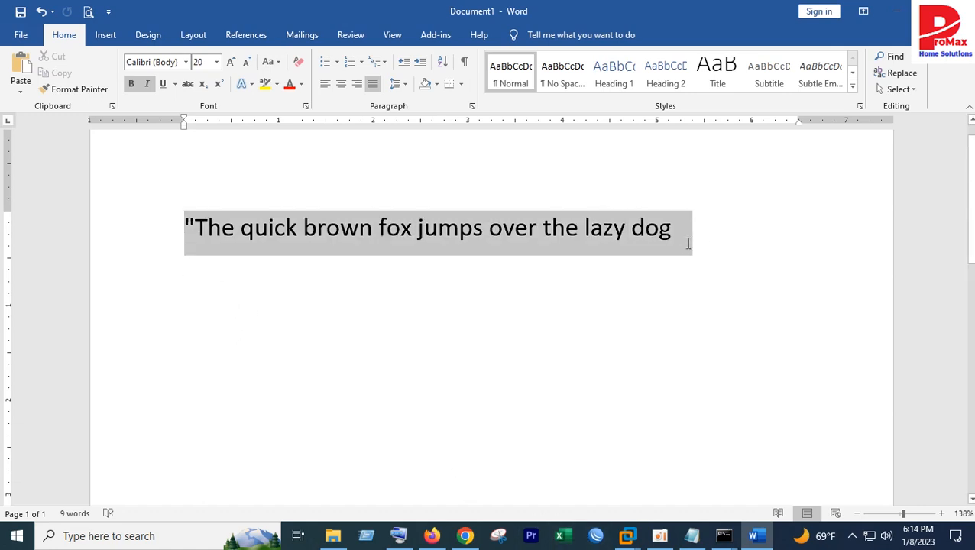
{"action": "left_click", "coordinate": [148, 85]}
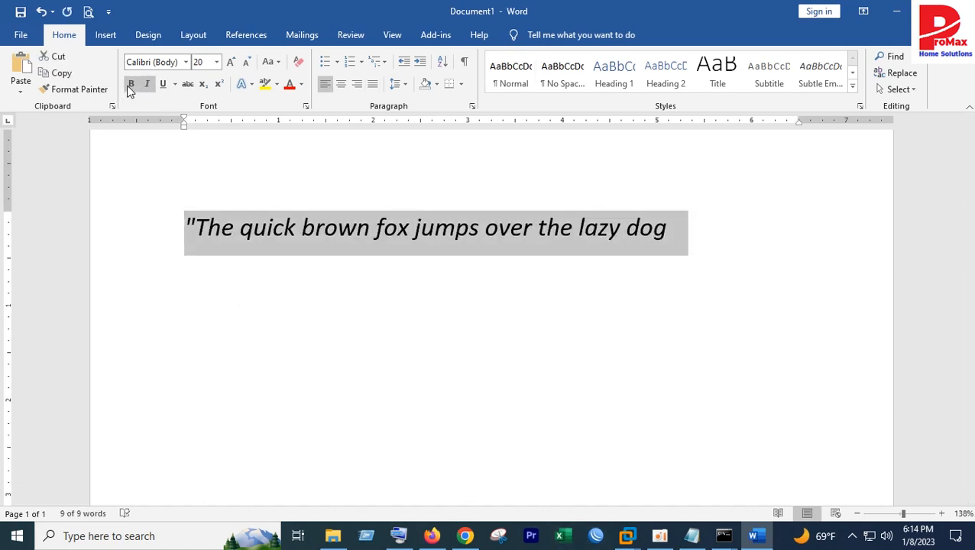
{"action": "left_click", "coordinate": [131, 84]}
{"action": "left_click", "coordinate": [130, 84]}
{"action": "left_click", "coordinate": [319, 322]}
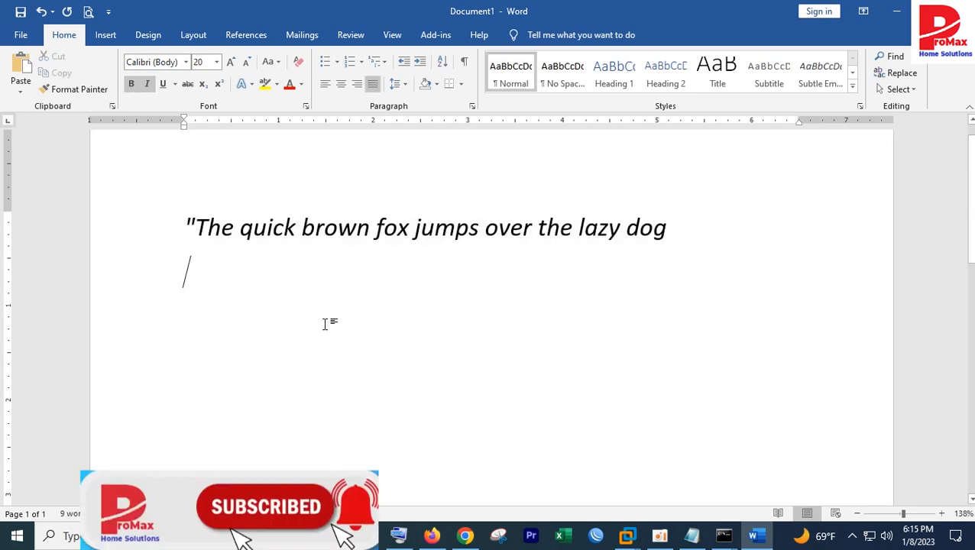
{"action": "left_click", "coordinate": [148, 84]}
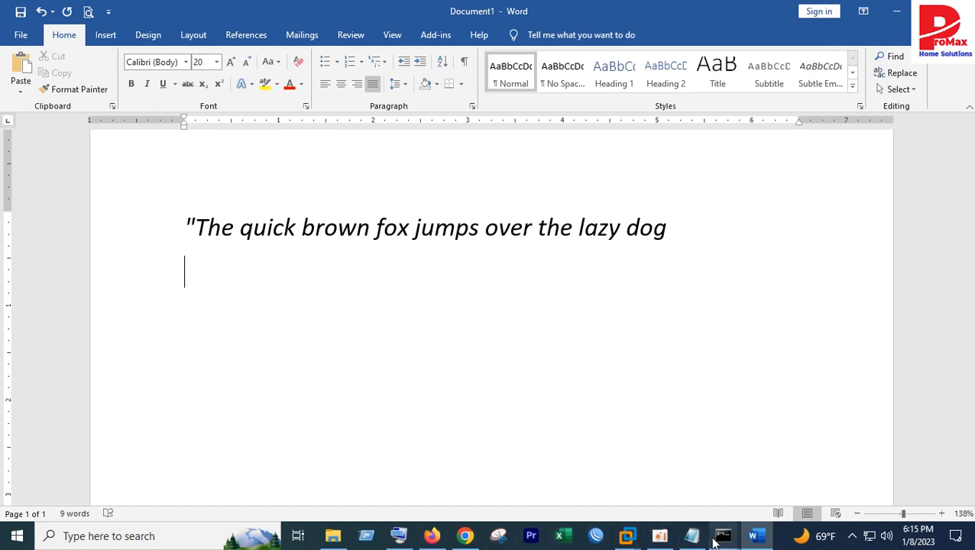
Open the On-Screen Keyboard and place it below the sentence.
{"action": "left_click", "coordinate": [382, 537]}
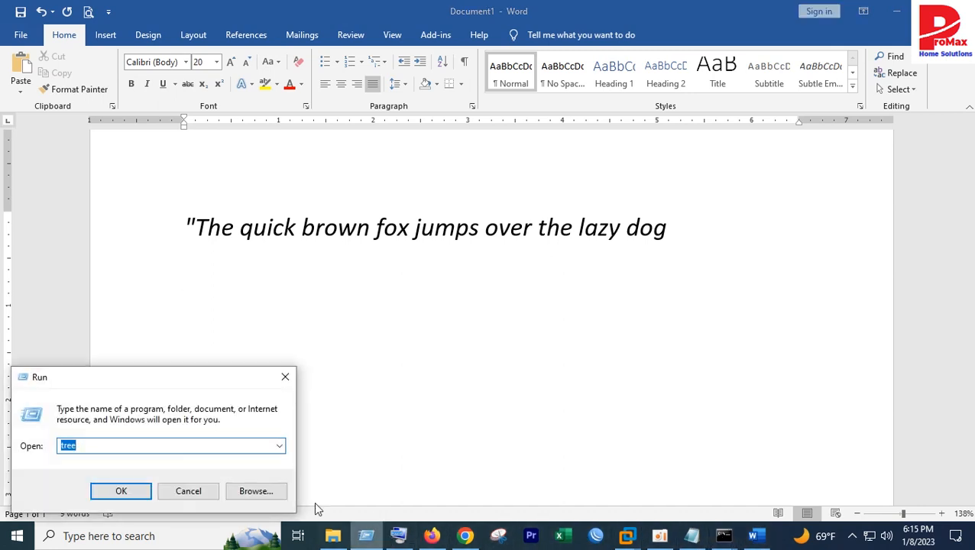
{"action": "left_click", "coordinate": [285, 375]}
{"action": "left_click", "coordinate": [396, 537]}
{"action": "left_click_drag", "start_coordinate": [596, 268], "coordinate": [351, 313]}
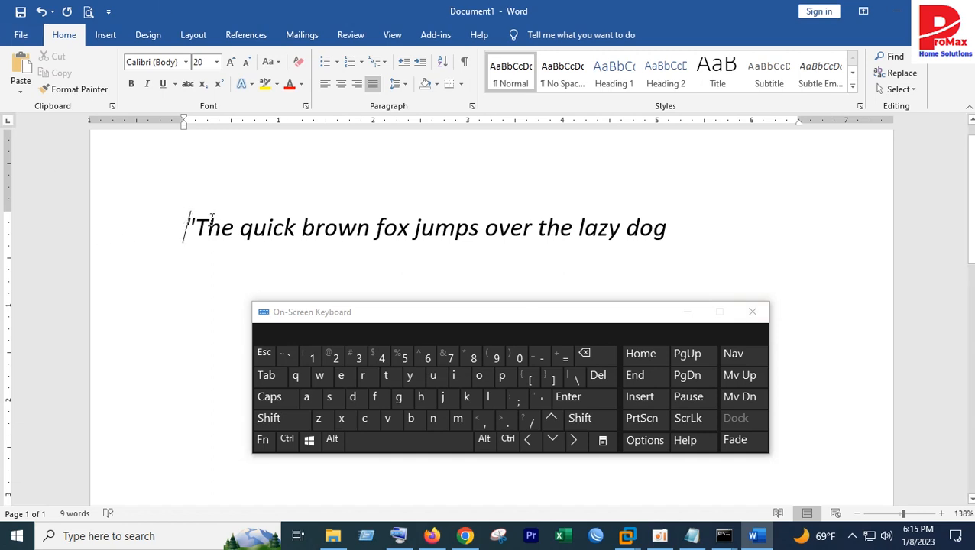
Select the whole sentence from its start to its end, and again from its end back to its start.
{"action": "left_click_drag", "start_coordinate": [187, 220], "coordinate": [698, 233]}
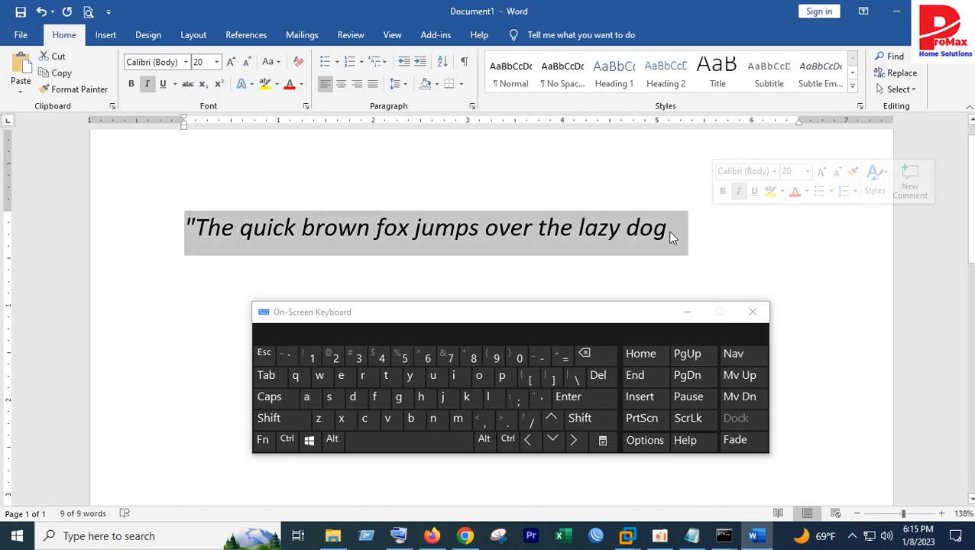
{"action": "left_click", "coordinate": [669, 235]}
{"action": "left_click_drag", "start_coordinate": [624, 230], "coordinate": [148, 226]}
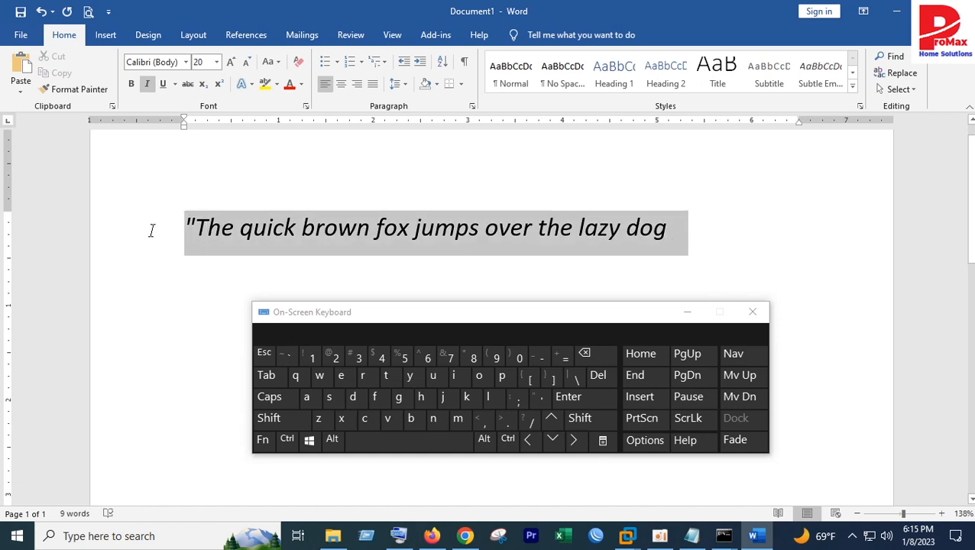
Remove the italics from the word "The", and select and deselect the whole line.
{"action": "left_click", "coordinate": [209, 239]}
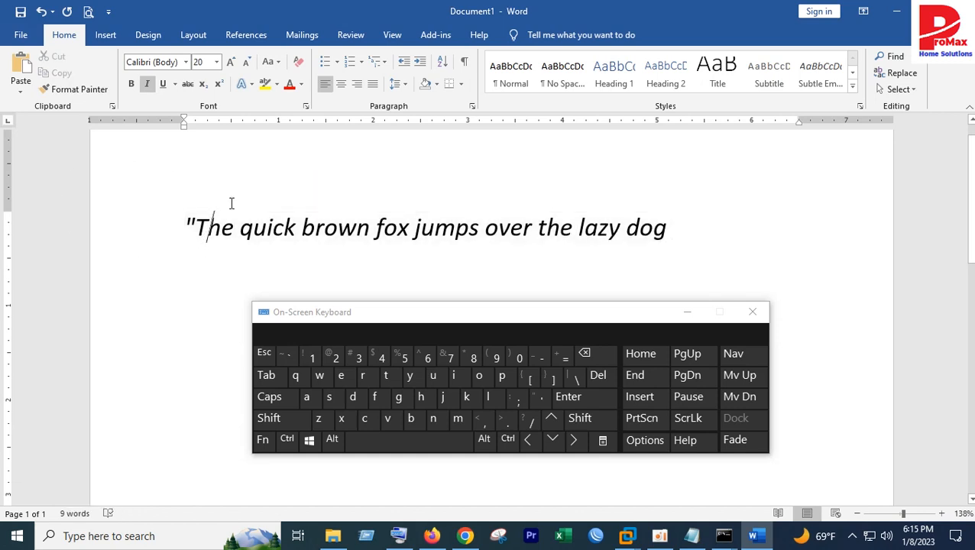
{"action": "left_click", "coordinate": [162, 232]}
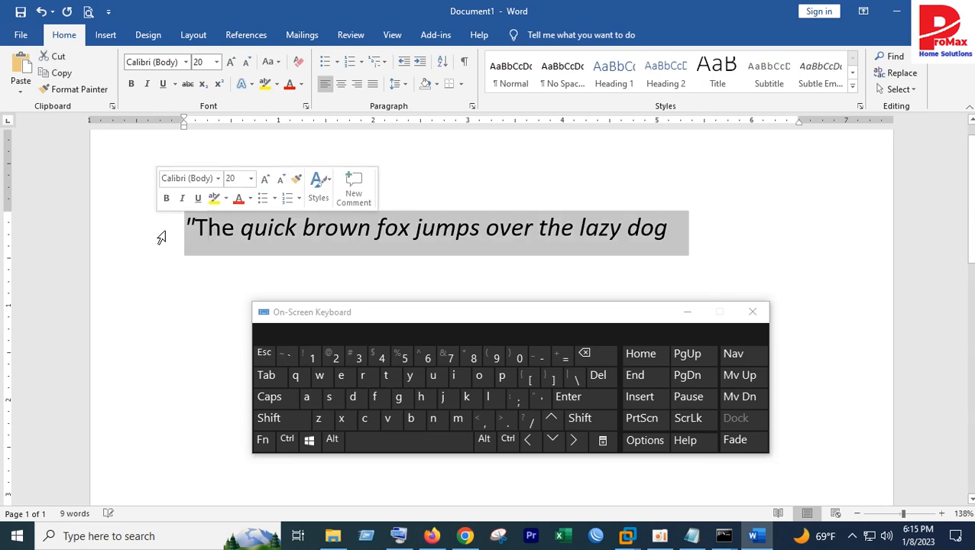
{"action": "left_click", "coordinate": [191, 278]}
{"action": "left_click", "coordinate": [310, 277]}
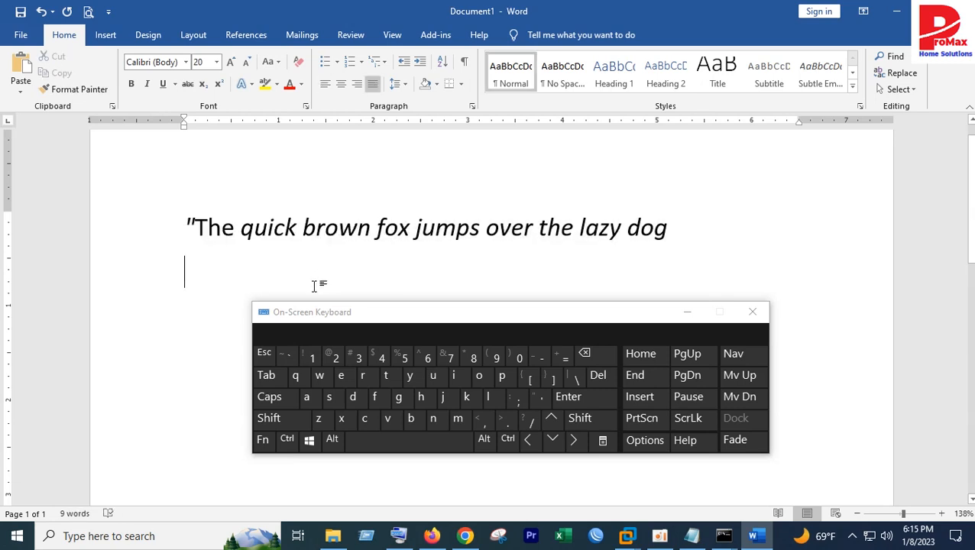
Delete the quotation mark in front of "The".
{"action": "left_click_drag", "start_coordinate": [692, 235], "coordinate": [187, 224]}
{"action": "left_click", "coordinate": [197, 225]}
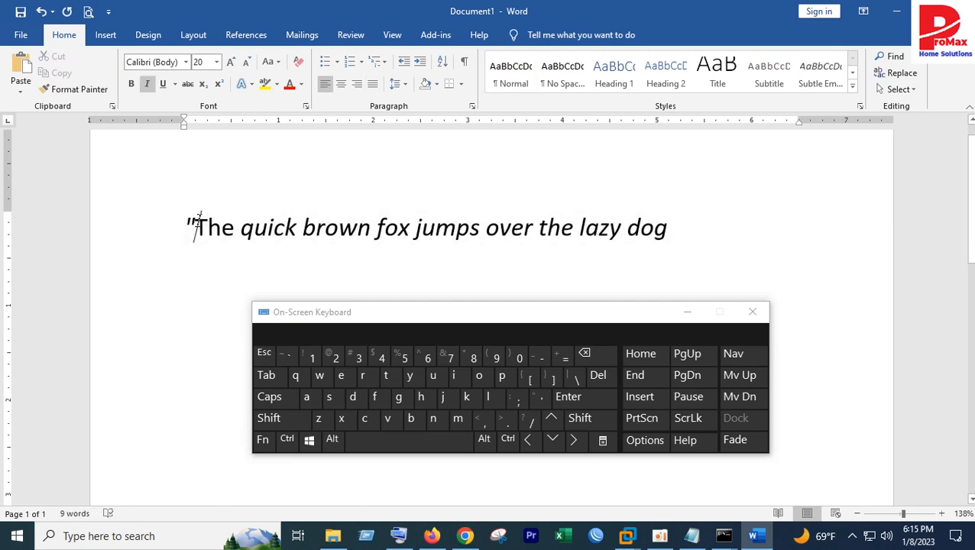
{"action": "left_click", "coordinate": [147, 86]}
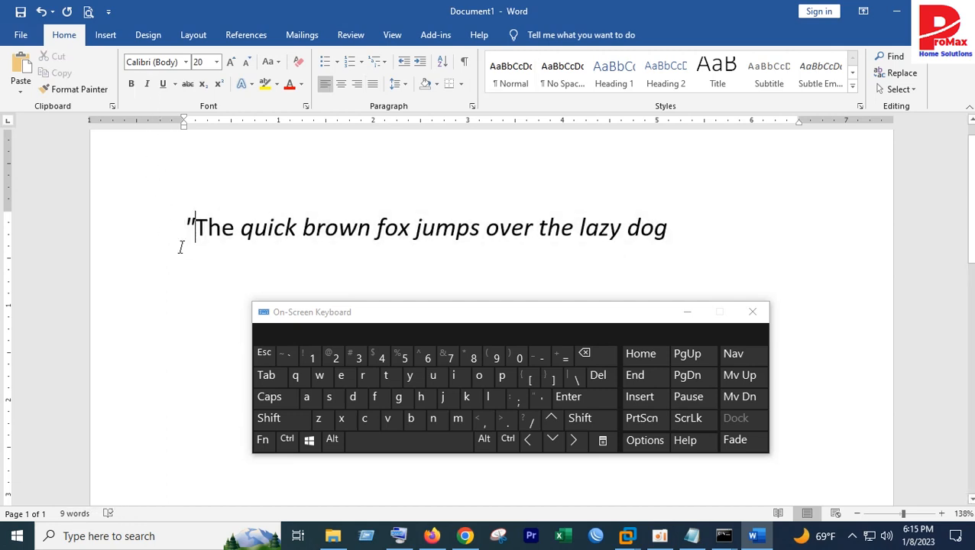
{"action": "key", "text": "BackSpace"}
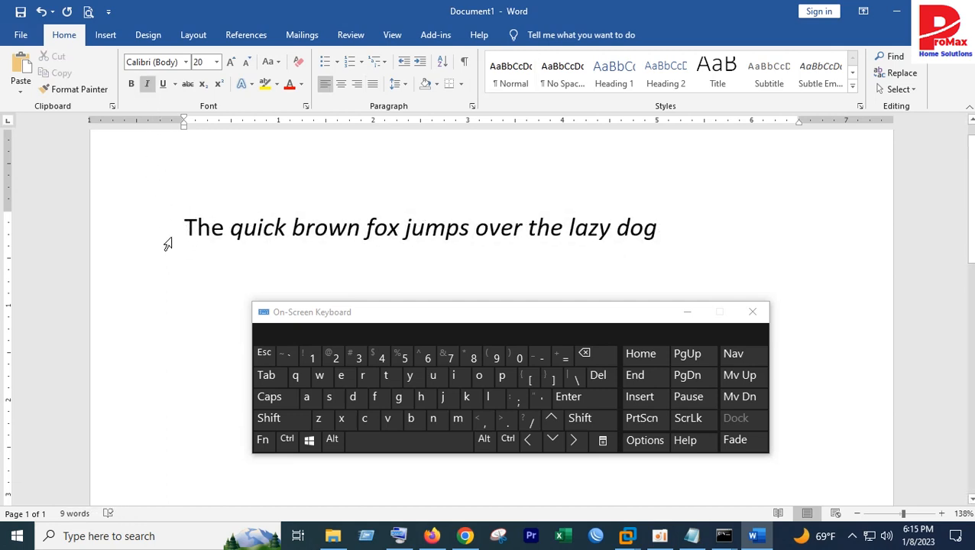
Remove the italics from the entire sentence and deselect it.
{"action": "left_click_drag", "start_coordinate": [185, 223], "coordinate": [657, 195]}
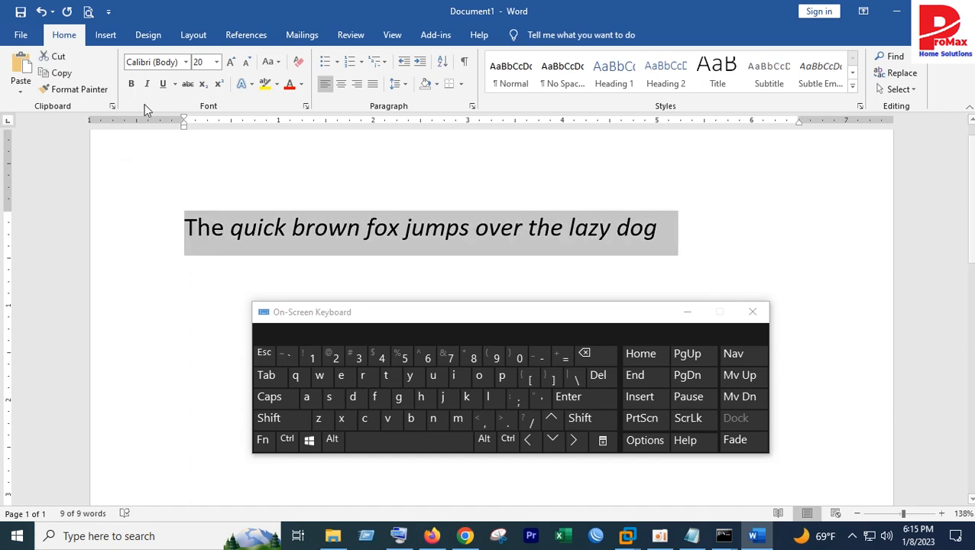
{"action": "left_click", "coordinate": [147, 84]}
{"action": "left_click", "coordinate": [147, 84]}
{"action": "left_click", "coordinate": [168, 269]}
{"action": "left_click", "coordinate": [479, 266]}
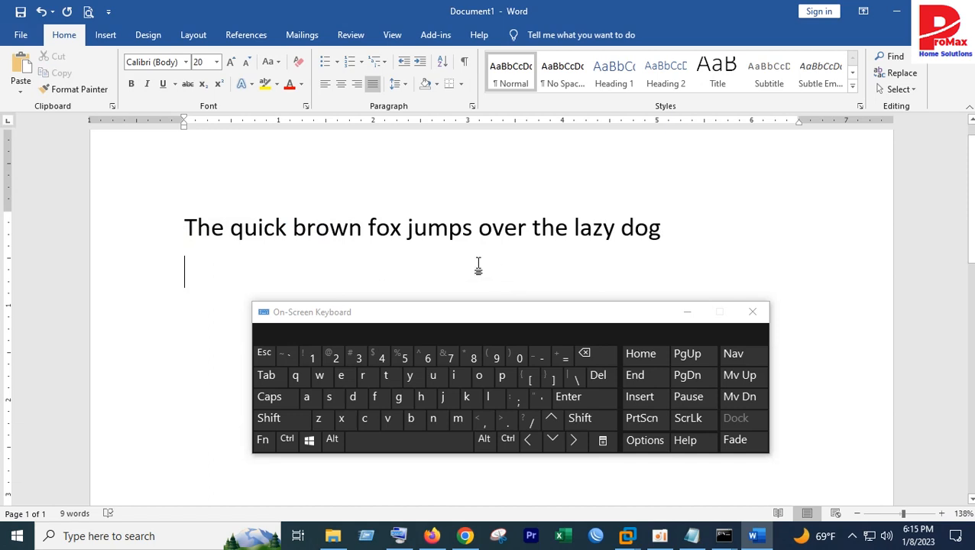
Select "The quick brown fox jumps over", then the word "dog", and clear the selection.
{"action": "left_click_drag", "start_coordinate": [182, 227], "coordinate": [532, 229]}
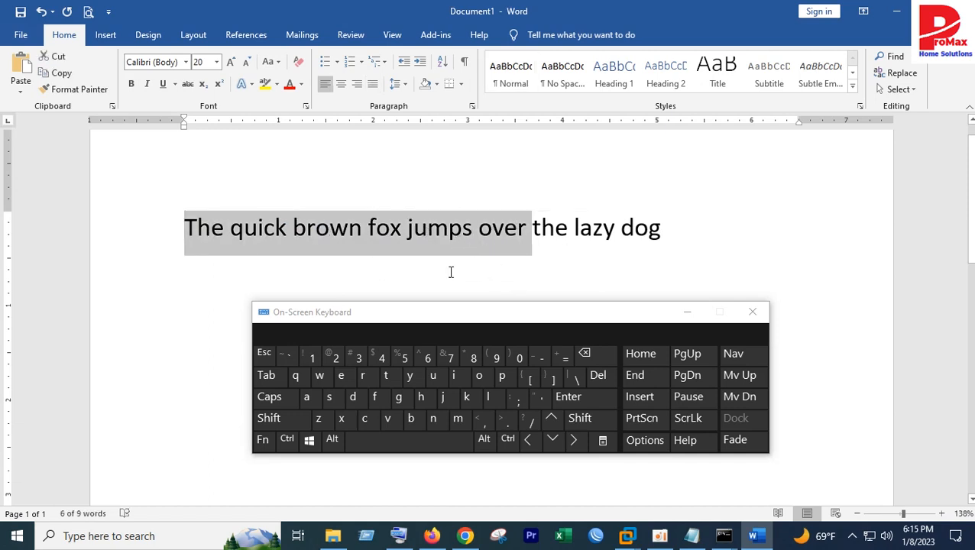
{"action": "left_click", "coordinate": [472, 227]}
{"action": "left_click_drag", "start_coordinate": [676, 231], "coordinate": [619, 229]}
{"action": "left_click", "coordinate": [457, 252]}
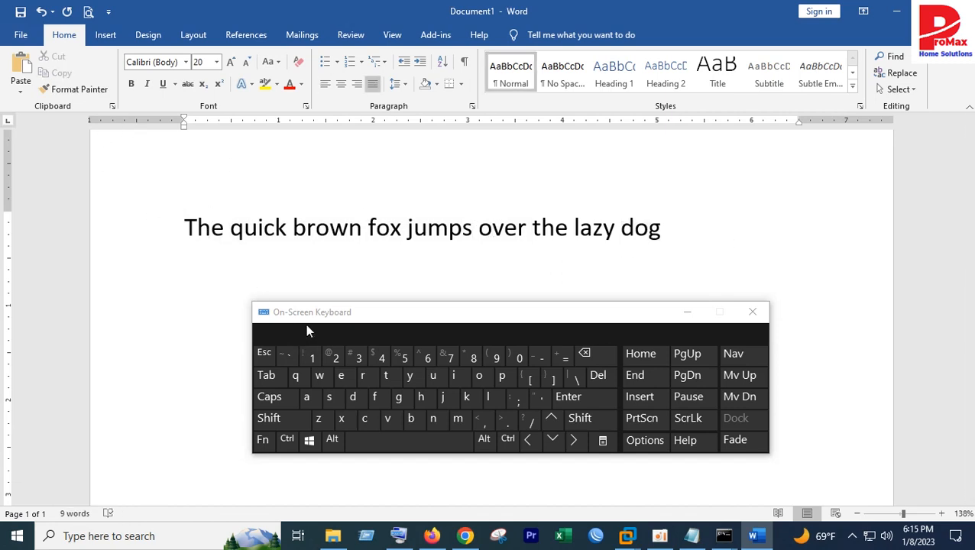
Enter capital A, B and C on separate lines below the sentence using the On-Screen Keyboard.
{"action": "left_click_drag", "start_coordinate": [309, 313], "coordinate": [385, 305]}
{"action": "left_click", "coordinate": [356, 420]}
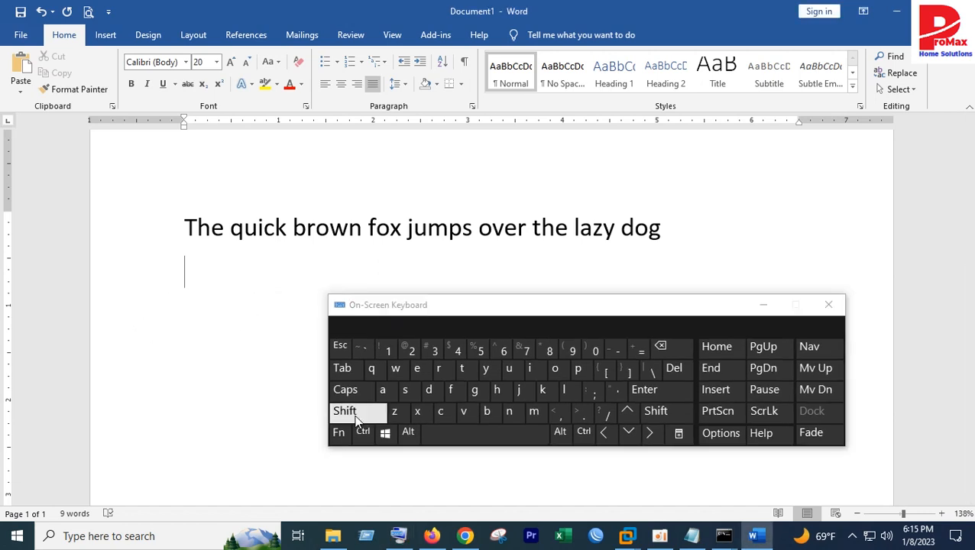
{"action": "left_click", "coordinate": [353, 412]}
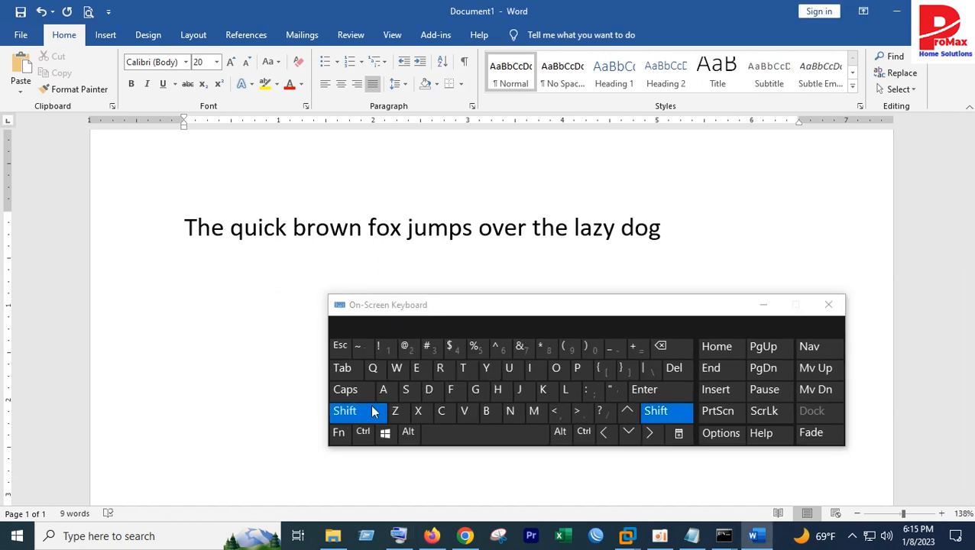
{"action": "left_click", "coordinate": [385, 392]}
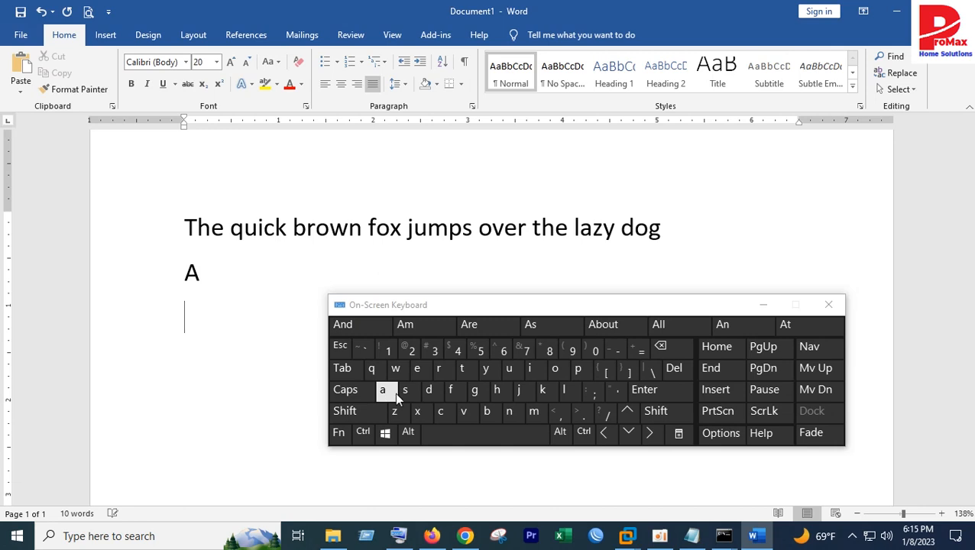
{"action": "left_click", "coordinate": [350, 413]}
{"action": "left_click", "coordinate": [486, 412]}
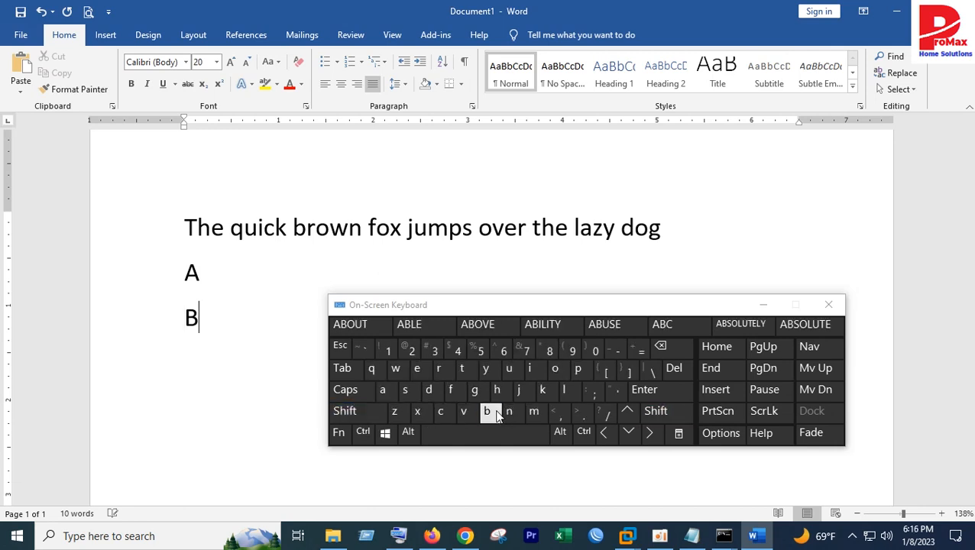
{"action": "left_click", "coordinate": [371, 413]}
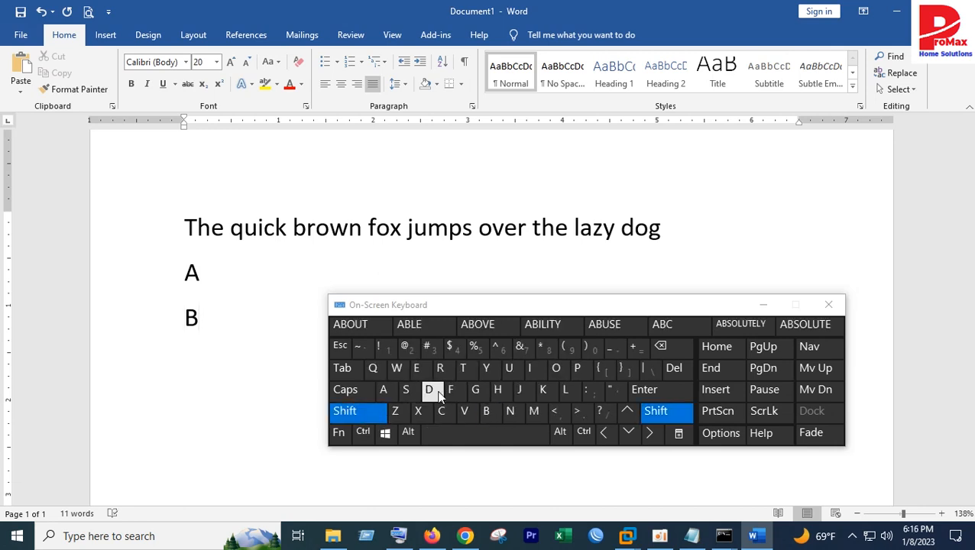
{"action": "key", "text": "shift+Return"}
{"action": "left_click", "coordinate": [348, 412]}
{"action": "left_click", "coordinate": [443, 412]}
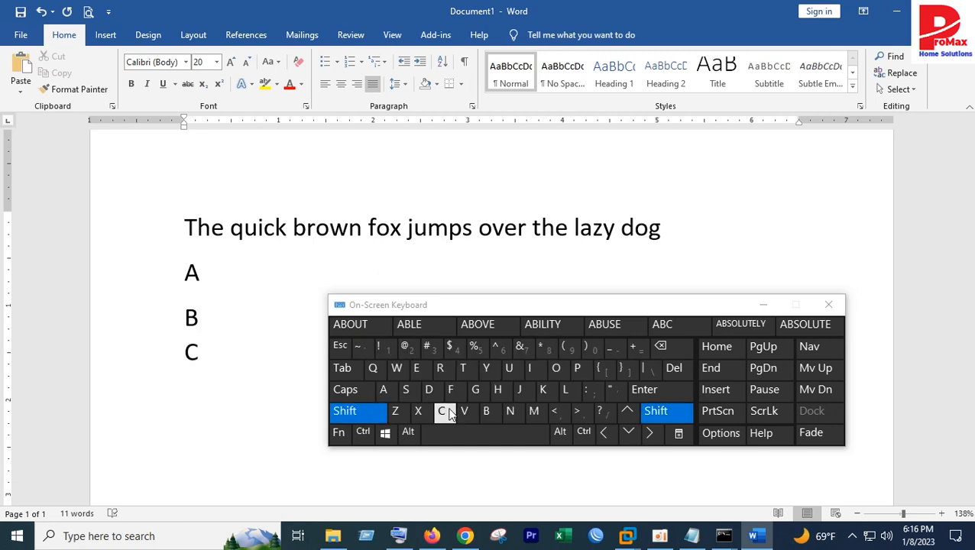
Minimize the On-Screen Keyboard and delete the letters A, B and C below the sentence.
{"action": "left_click", "coordinate": [766, 305]}
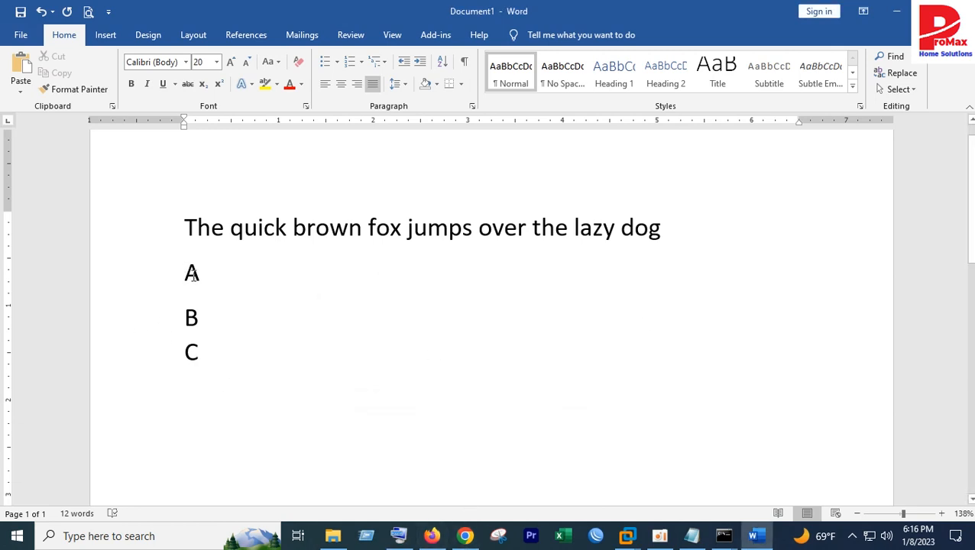
{"action": "left_click_drag", "start_coordinate": [191, 275], "coordinate": [221, 359]}
{"action": "key", "text": "BackSpace"}
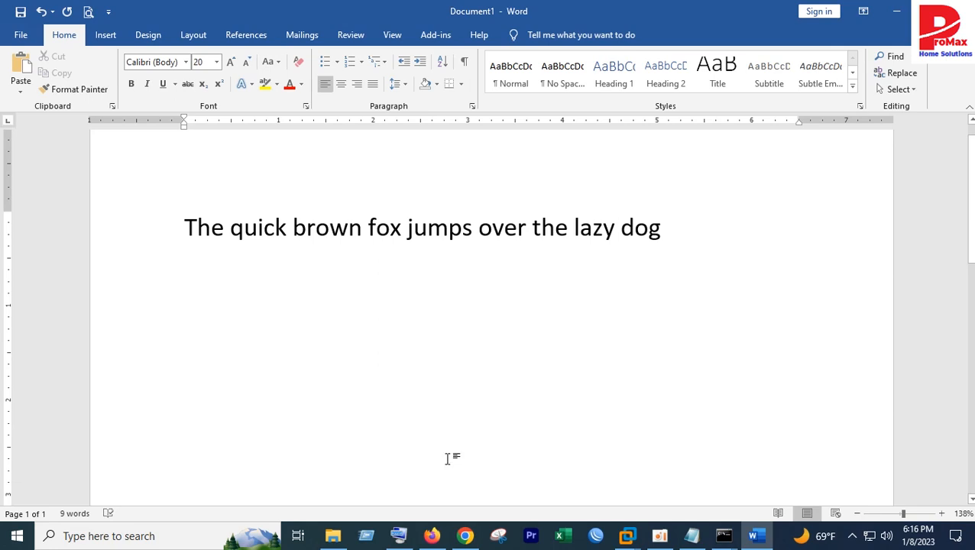
Restore the On-Screen Keyboard and use it to select all the text in the document.
{"action": "left_click", "coordinate": [398, 536]}
{"action": "left_click", "coordinate": [228, 312]}
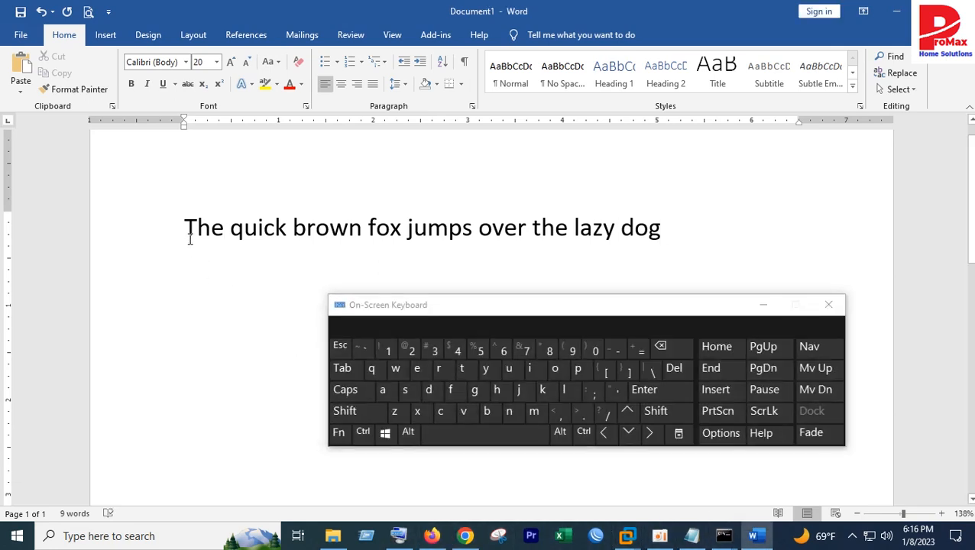
{"action": "left_click", "coordinate": [158, 246]}
{"action": "left_click", "coordinate": [210, 280]}
{"action": "left_click", "coordinate": [363, 432]}
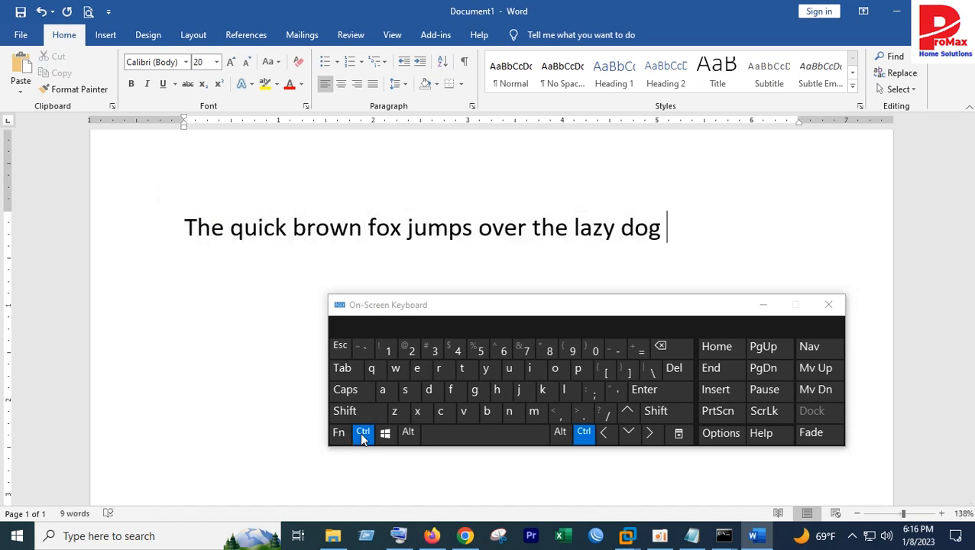
{"action": "left_click", "coordinate": [382, 395]}
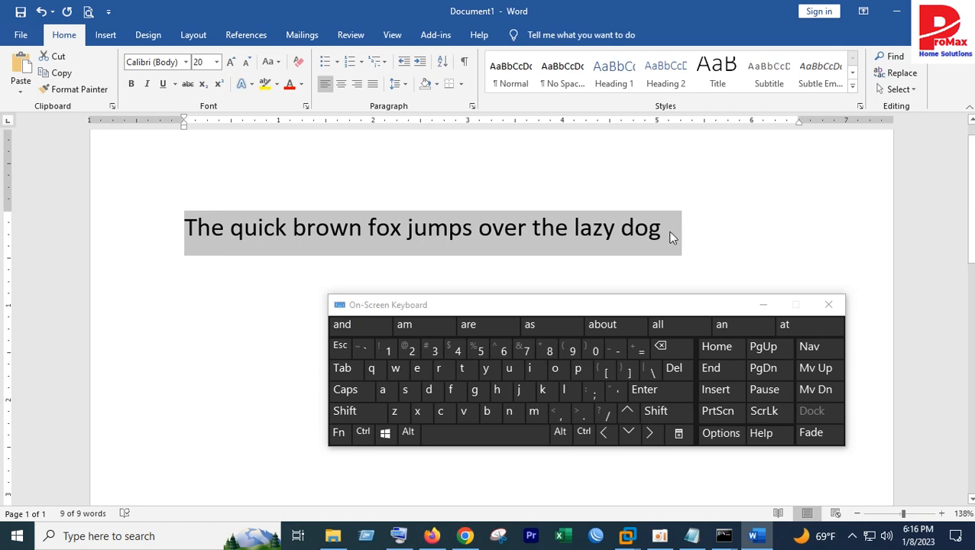
Clear the selection, select the word "The", and select the sentence from its start through "lazy".
{"action": "left_click", "coordinate": [231, 290]}
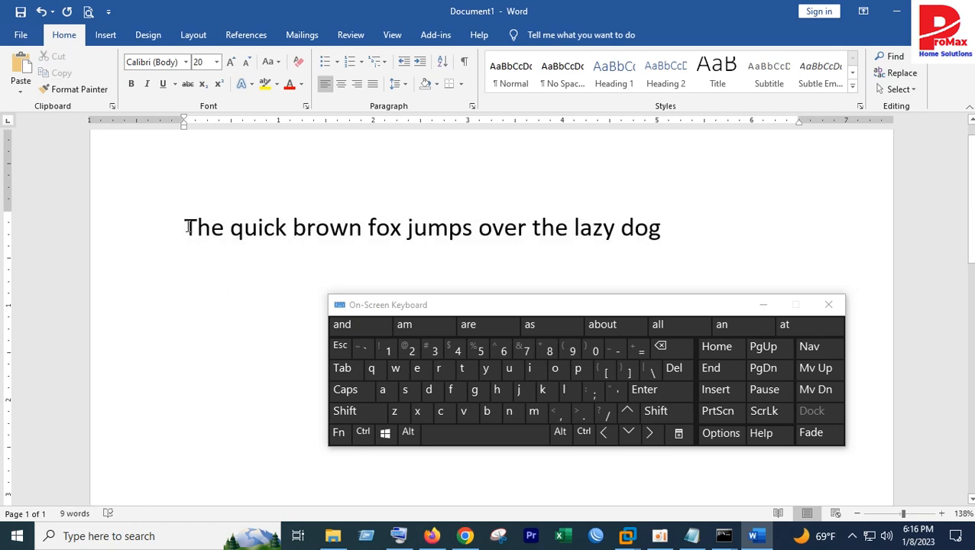
{"action": "left_click_drag", "start_coordinate": [187, 228], "coordinate": [223, 229]}
{"action": "left_click", "coordinate": [215, 253]}
{"action": "left_click_drag", "start_coordinate": [184, 231], "coordinate": [676, 242]}
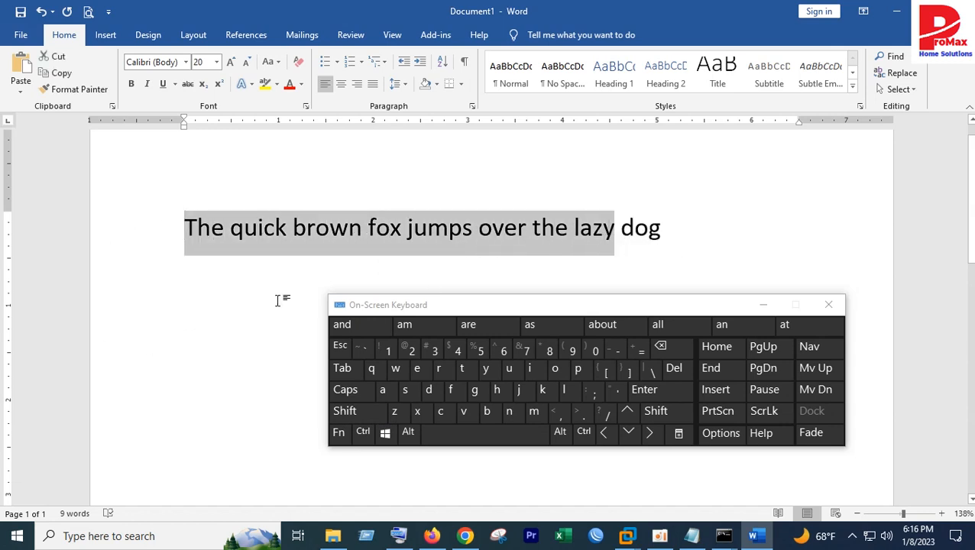
Select the whole sentence, make it bold using the On-Screen Keyboard, and toggle the bold formatting off and on again.
{"action": "left_click", "coordinate": [237, 284]}
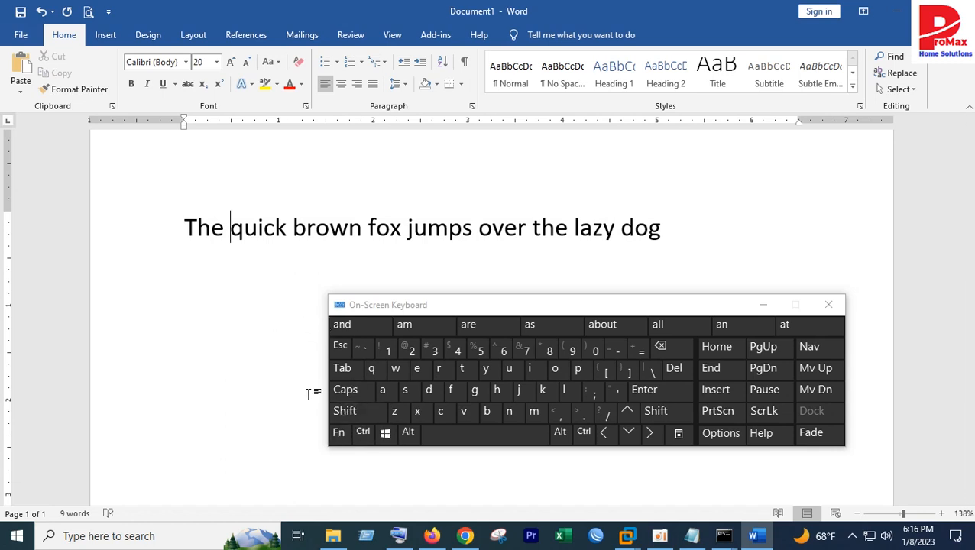
{"action": "left_click_drag", "start_coordinate": [185, 229], "coordinate": [679, 230]}
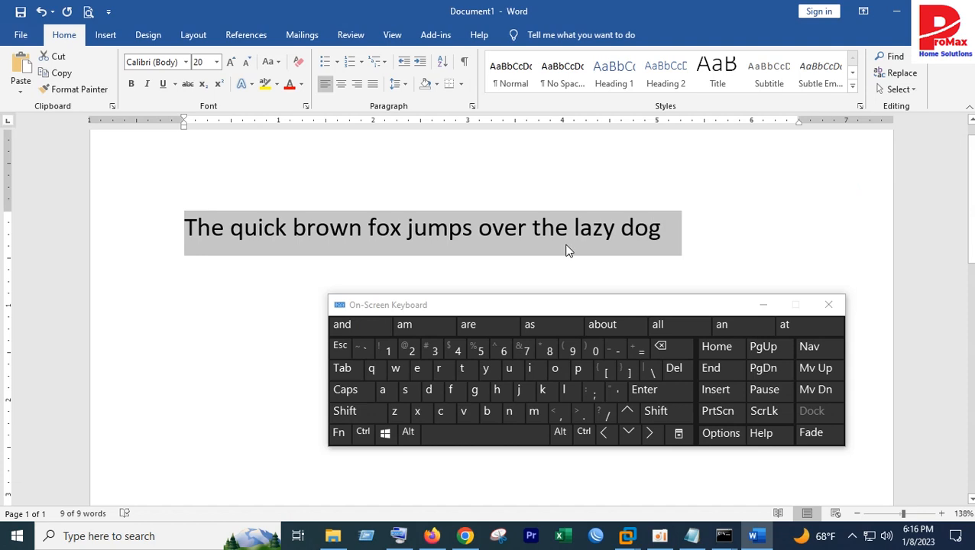
{"action": "left_click", "coordinate": [363, 433]}
{"action": "left_click", "coordinate": [486, 412]}
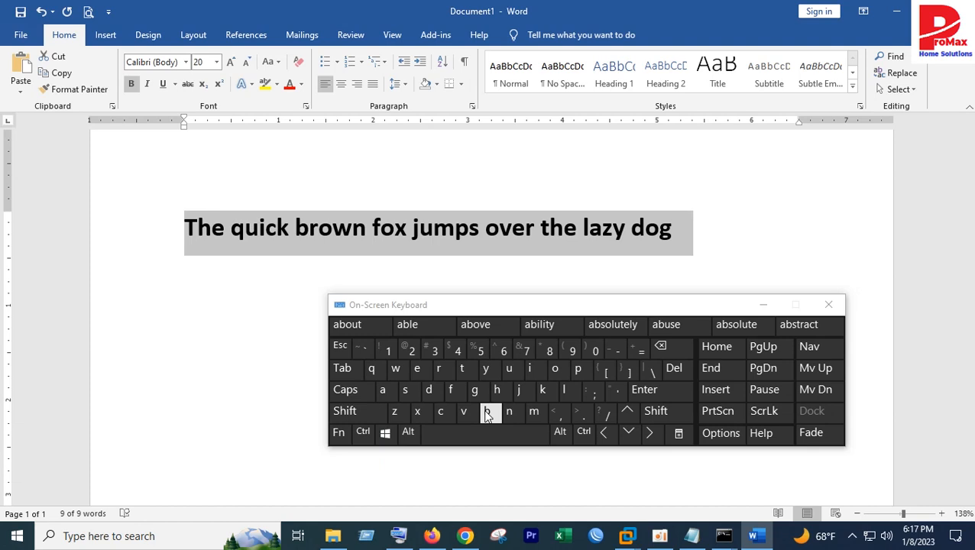
{"action": "left_click", "coordinate": [129, 87]}
{"action": "left_click", "coordinate": [130, 86]}
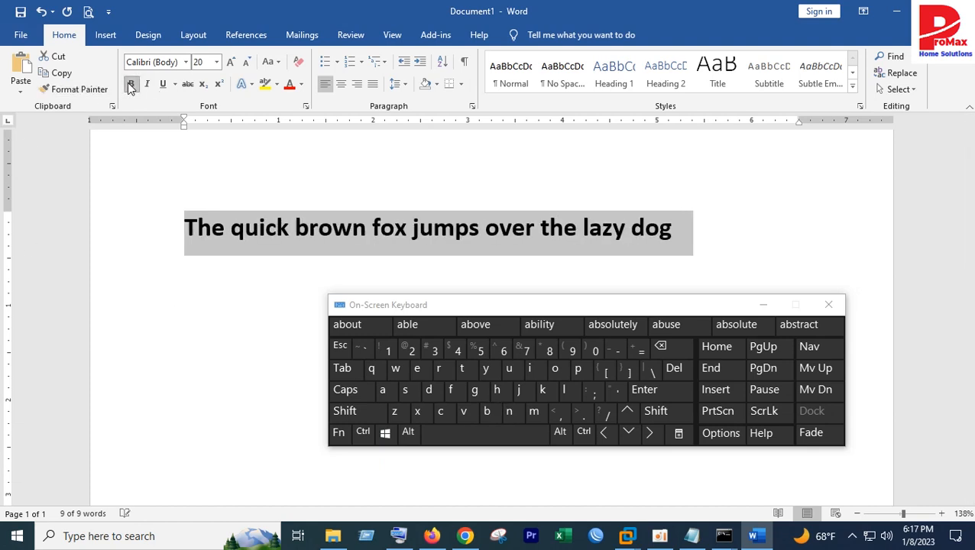
Reselect the whole sentence, copy it using the On-Screen Keyboard, and clear the selection.
{"action": "left_click", "coordinate": [297, 258]}
{"action": "left_click_drag", "start_coordinate": [186, 229], "coordinate": [687, 230]}
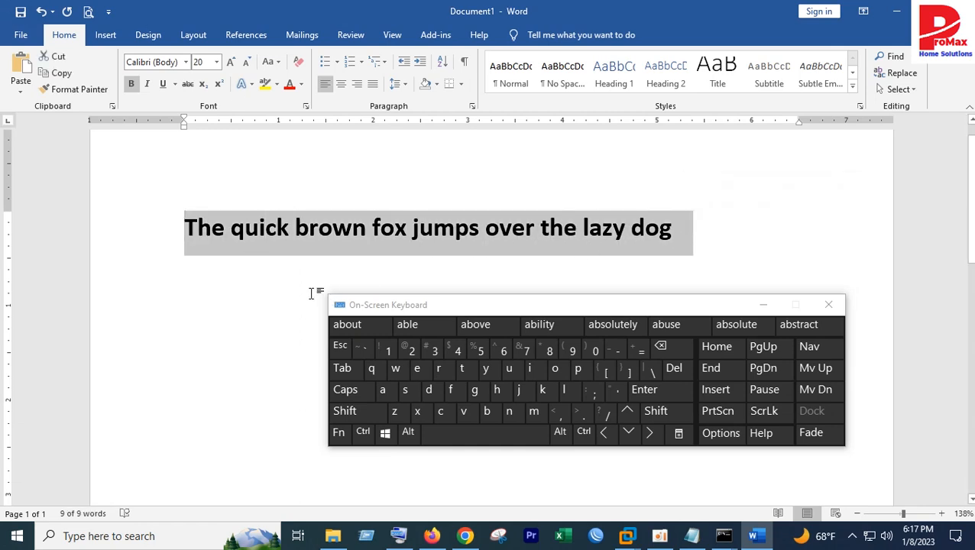
{"action": "left_click", "coordinate": [251, 281]}
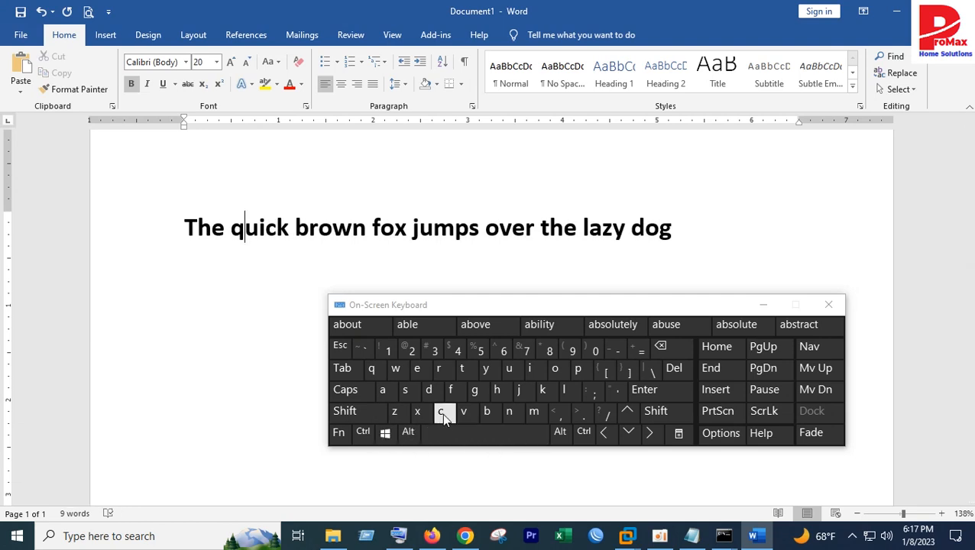
{"action": "left_click_drag", "start_coordinate": [185, 225], "coordinate": [672, 244]}
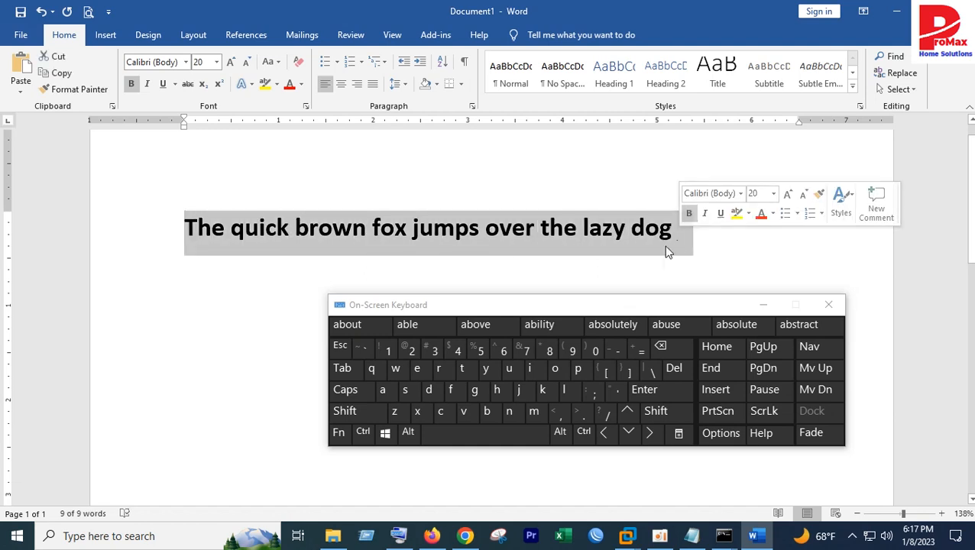
{"action": "left_click", "coordinate": [577, 256]}
{"action": "mouse_move", "coordinate": [676, 231]}
{"action": "left_mouse_down"}
{"action": "mouse_move", "coordinate": [167, 228]}
{"action": "mouse_move", "coordinate": [669, 226]}
{"action": "left_mouse_up"}
{"action": "key", "text": "ctrl+c"}
{"action": "left_click", "coordinate": [191, 241]}
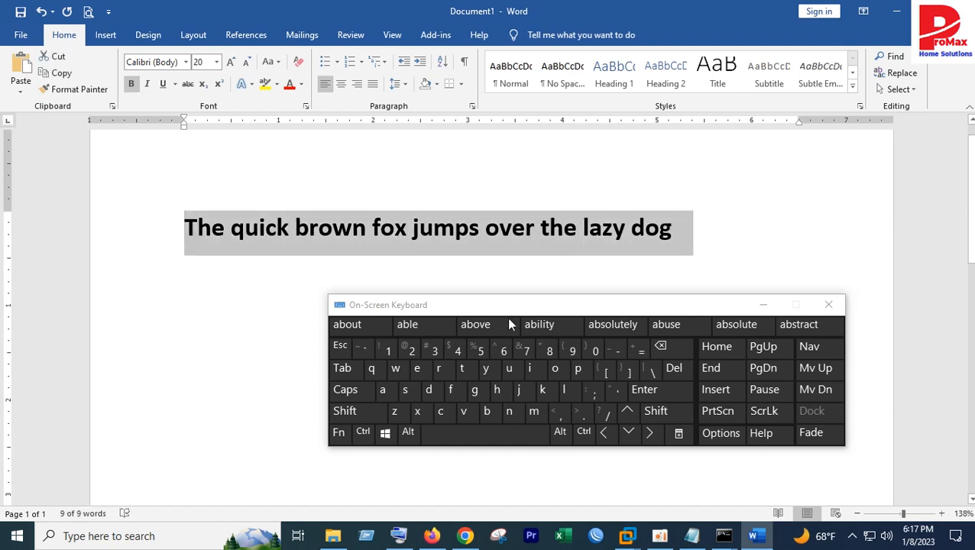
{"action": "left_click", "coordinate": [364, 436]}
{"action": "left_click", "coordinate": [441, 414]}
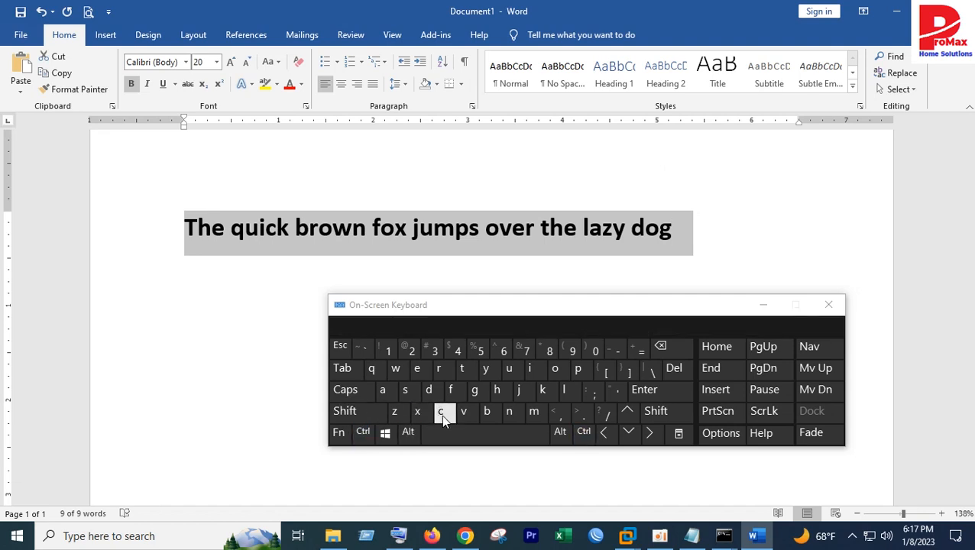
{"action": "left_click", "coordinate": [324, 274]}
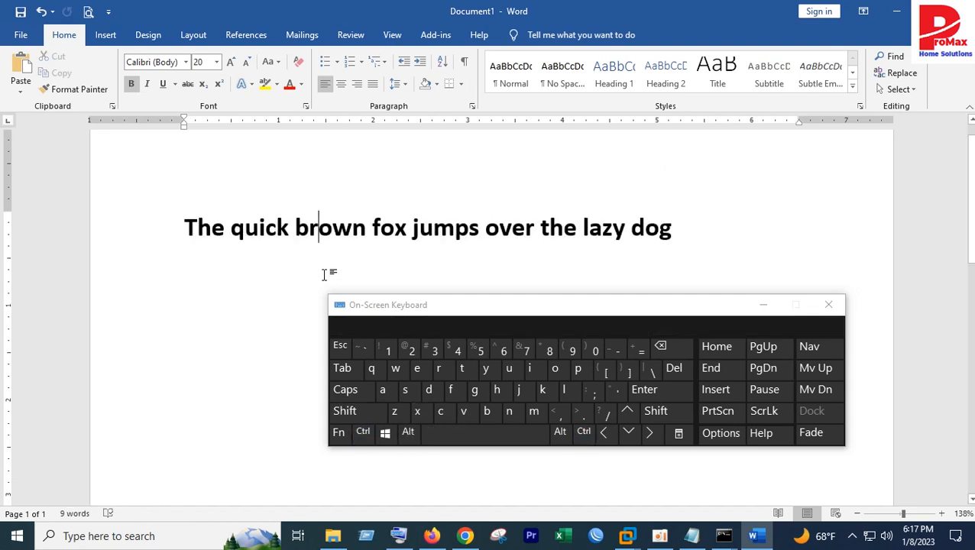
Move the On-Screen Keyboard lower and paste the copied sentence after "dog" with Keep Source Formatting.
{"action": "left_click", "coordinate": [678, 228]}
{"action": "right_click", "coordinate": [678, 228]}
{"action": "left_click_drag", "start_coordinate": [719, 306], "coordinate": [703, 395]}
{"action": "left_click", "coordinate": [688, 227]}
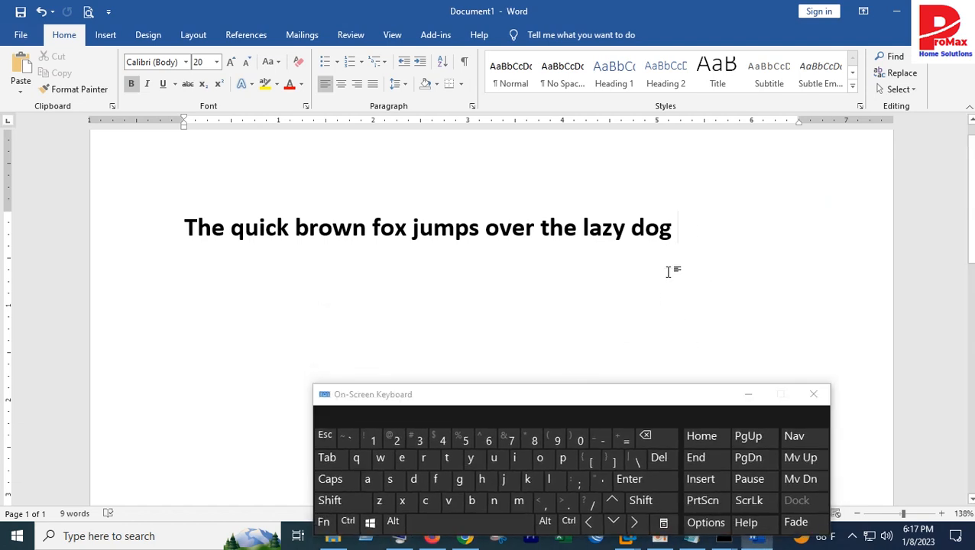
{"action": "right_click", "coordinate": [681, 226]}
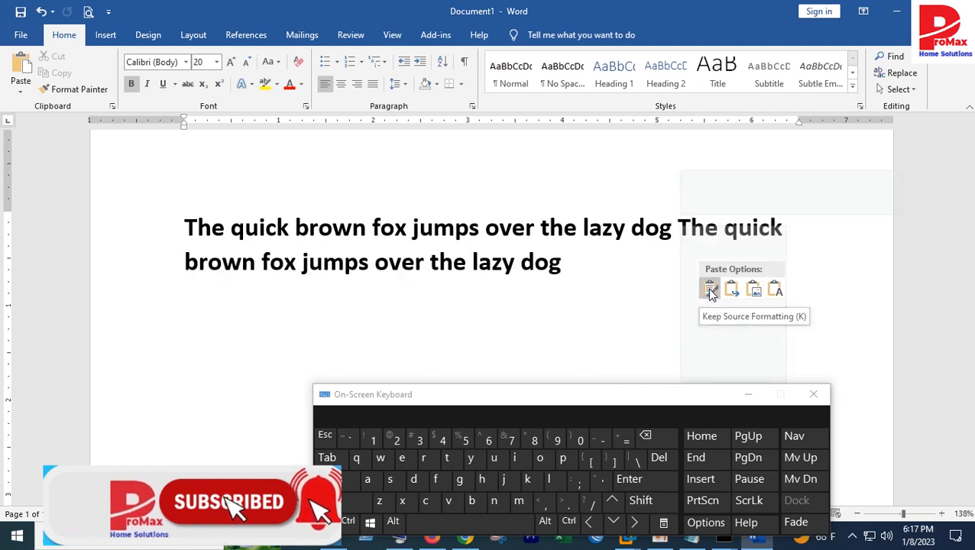
{"action": "left_click", "coordinate": [710, 290]}
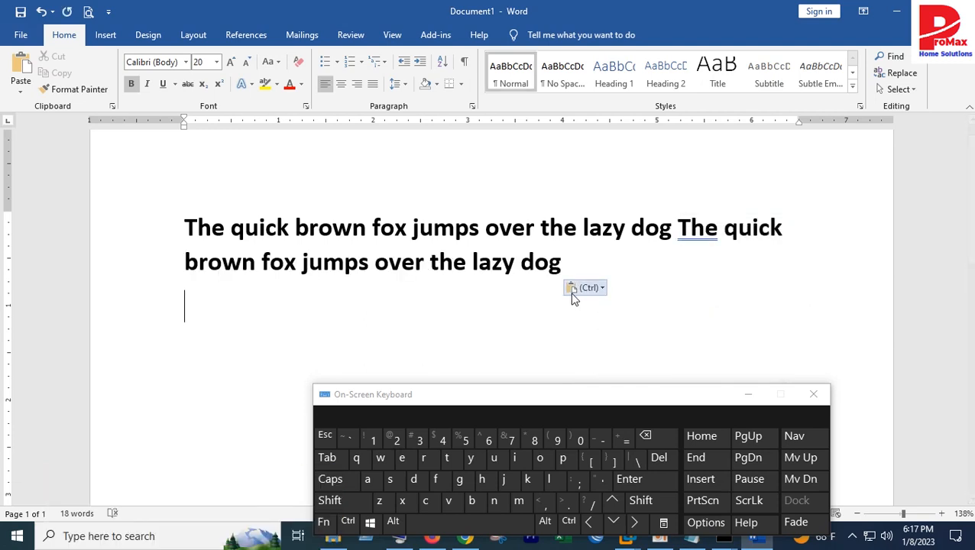
Delete the pasted duplicate sentence and move the On-Screen Keyboard back up below the remaining text.
{"action": "left_click_drag", "start_coordinate": [567, 261], "coordinate": [90, 236]}
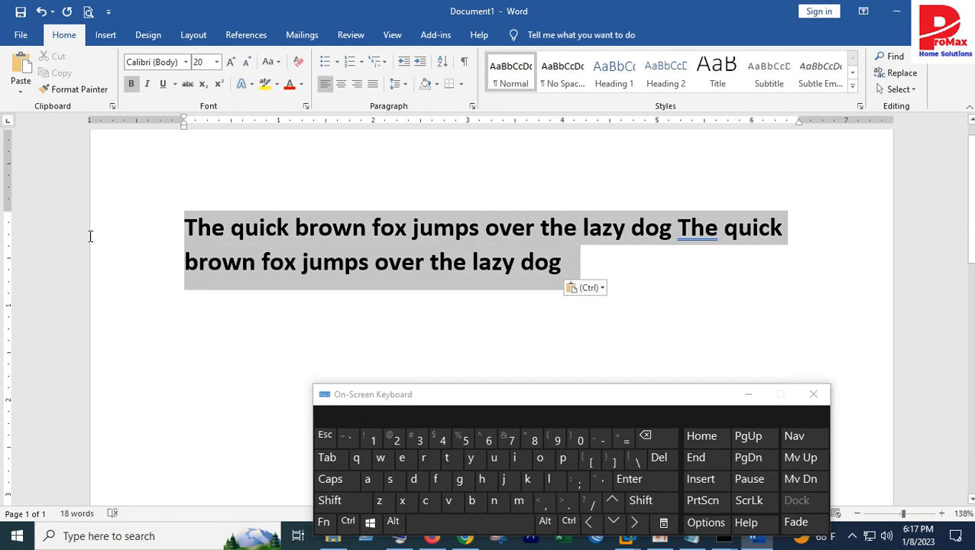
{"action": "left_click_drag", "start_coordinate": [291, 220], "coordinate": [680, 237]}
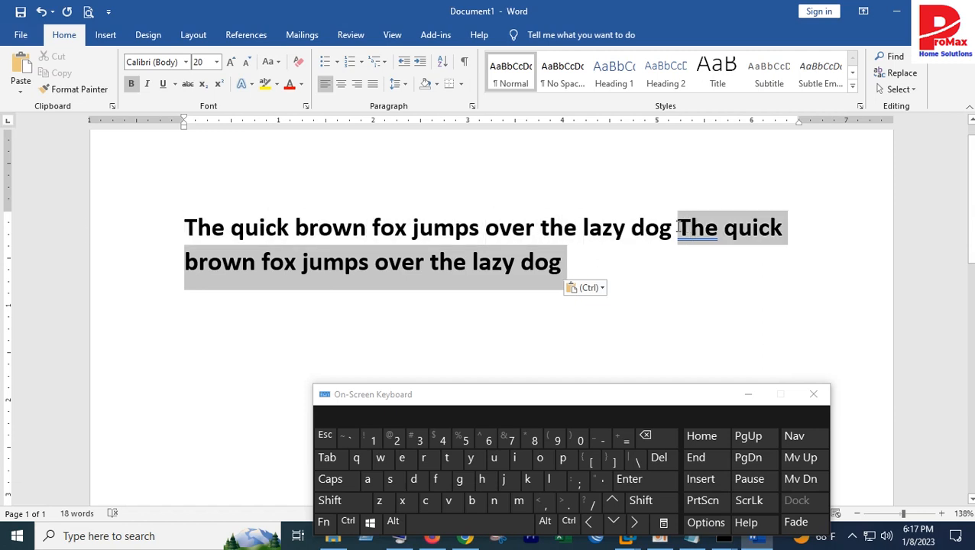
{"action": "key", "text": "BackSpace"}
{"action": "left_click_drag", "start_coordinate": [612, 388], "coordinate": [635, 282]}
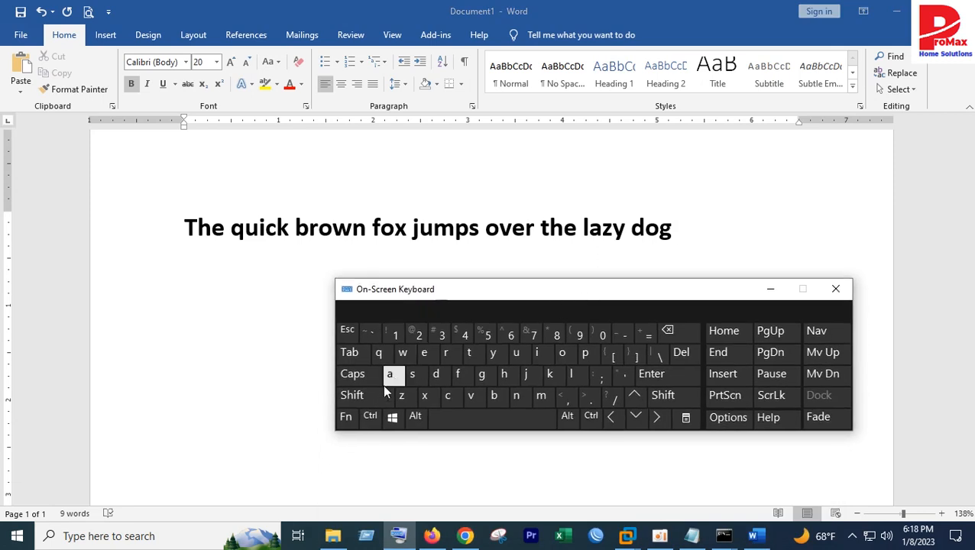
{"action": "left_click_drag", "start_coordinate": [635, 289], "coordinate": [629, 304]}
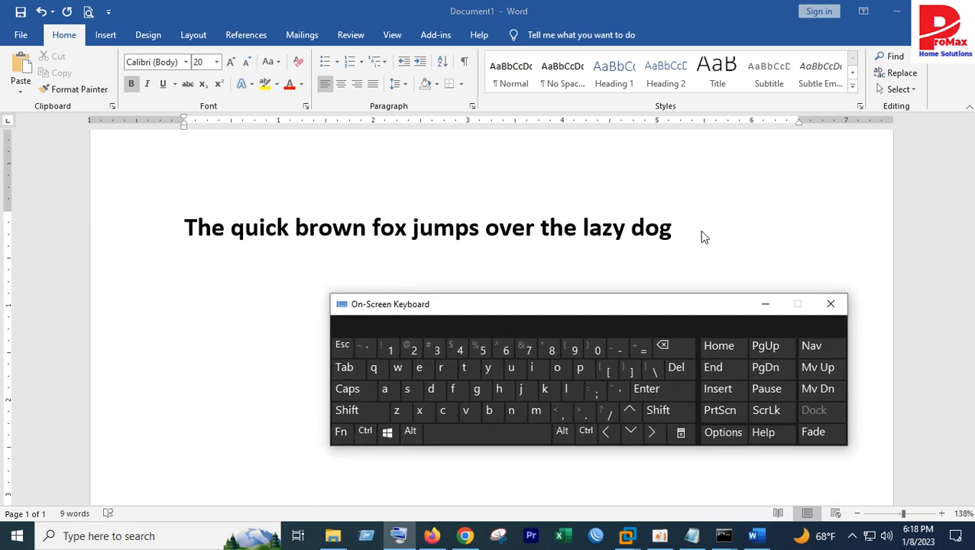
Select the sentence and, through the Font dialog called up with the On-Screen Keyboard, set its style to Regular and size to 24.
{"action": "left_click", "coordinate": [679, 229]}
{"action": "left_click_drag", "start_coordinate": [679, 229], "coordinate": [183, 221]}
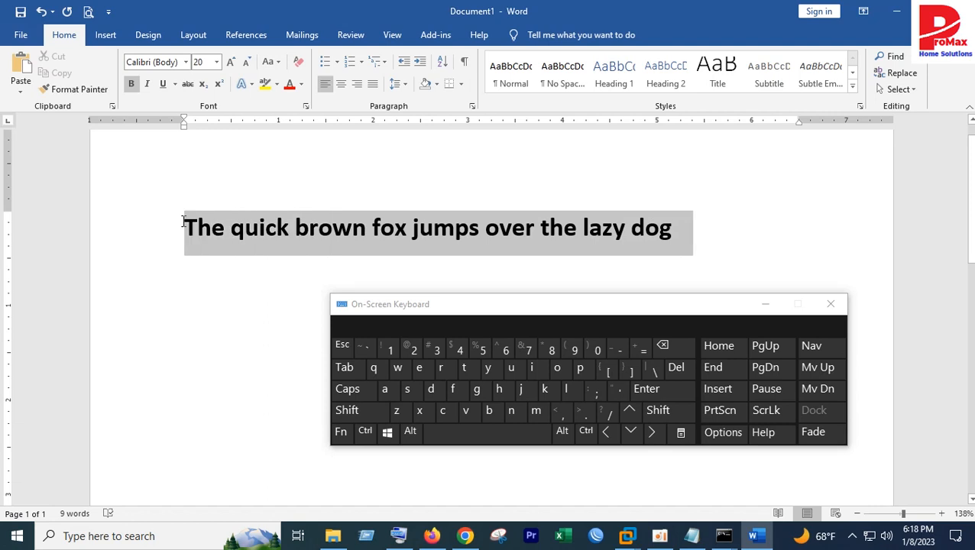
{"action": "left_click", "coordinate": [366, 431]}
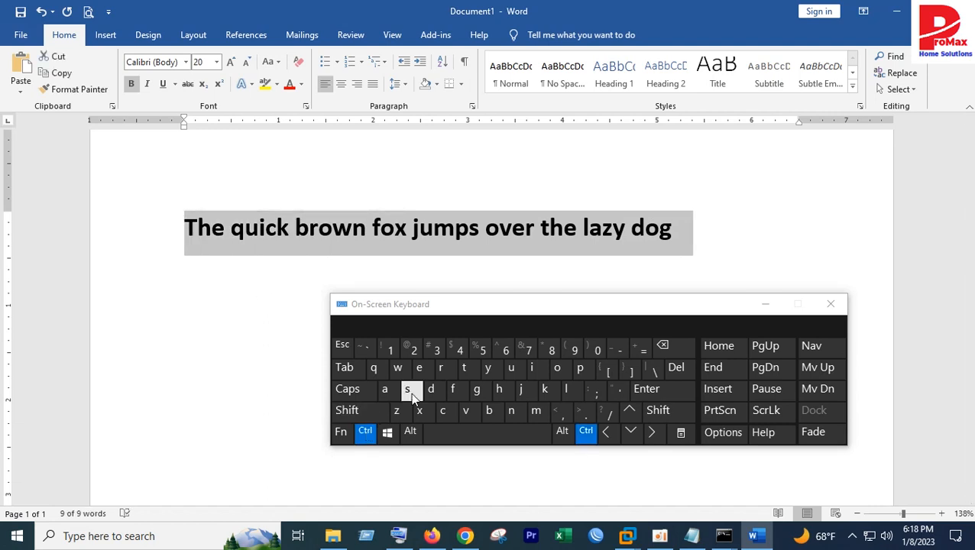
{"action": "left_click", "coordinate": [431, 390]}
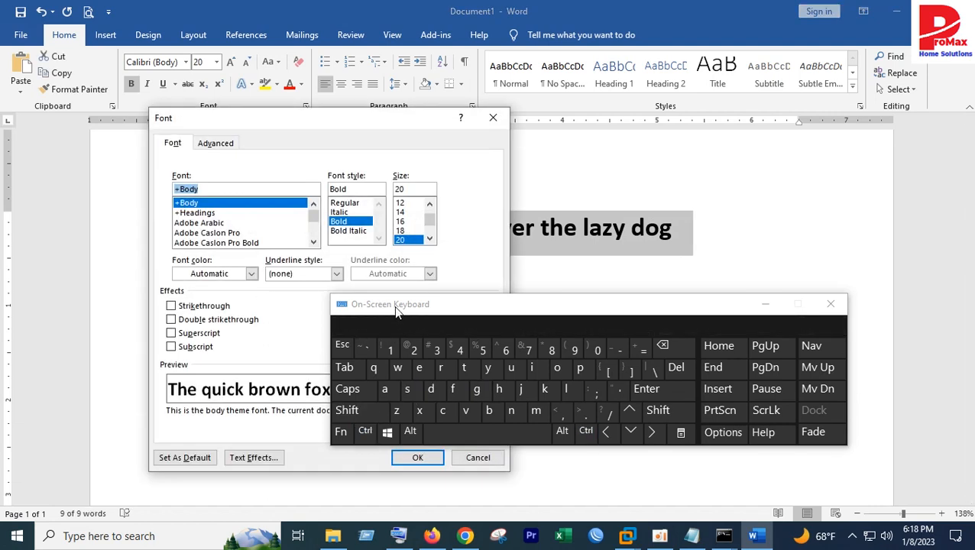
{"action": "left_click_drag", "start_coordinate": [398, 313], "coordinate": [538, 321]}
{"action": "left_click_drag", "start_coordinate": [321, 122], "coordinate": [632, 170]}
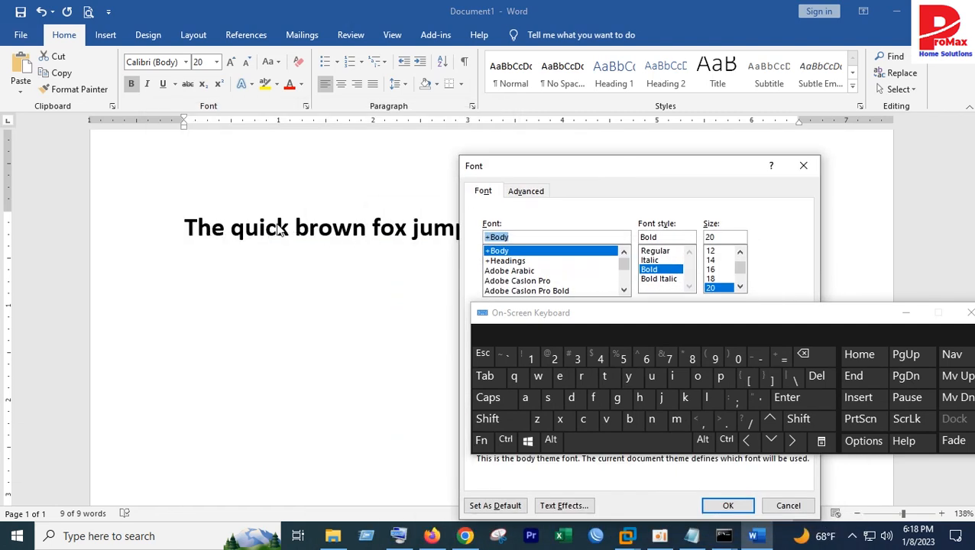
{"action": "left_click_drag", "start_coordinate": [600, 168], "coordinate": [534, 139]}
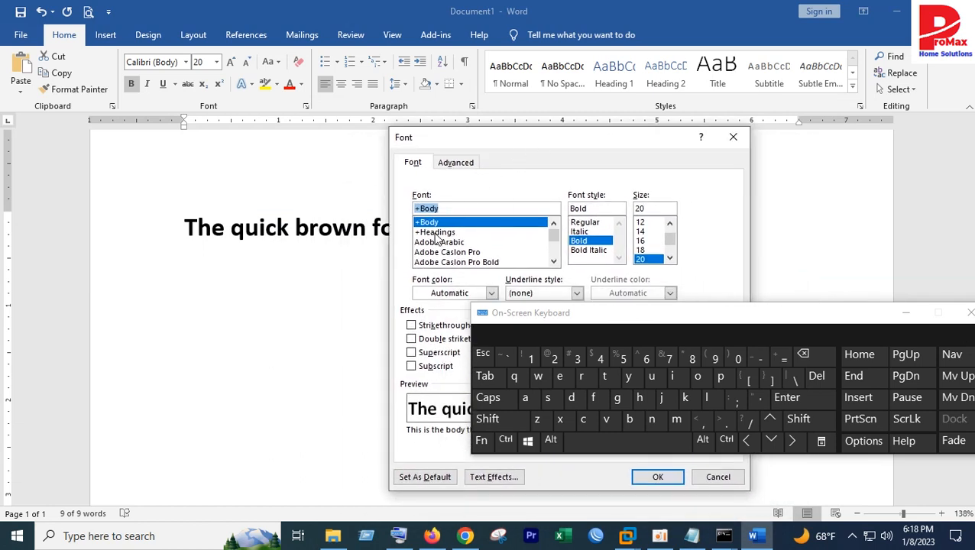
{"action": "left_click", "coordinate": [594, 251]}
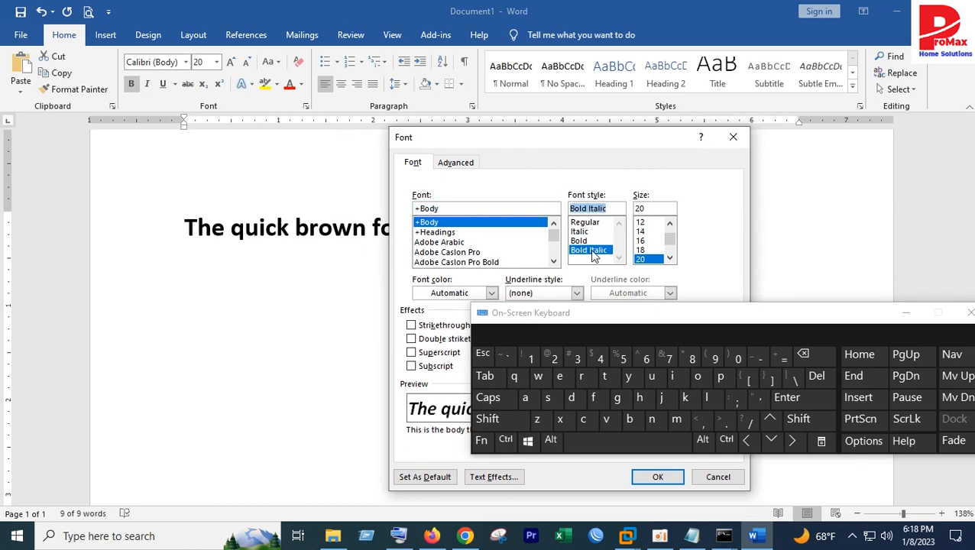
{"action": "left_click", "coordinate": [584, 222]}
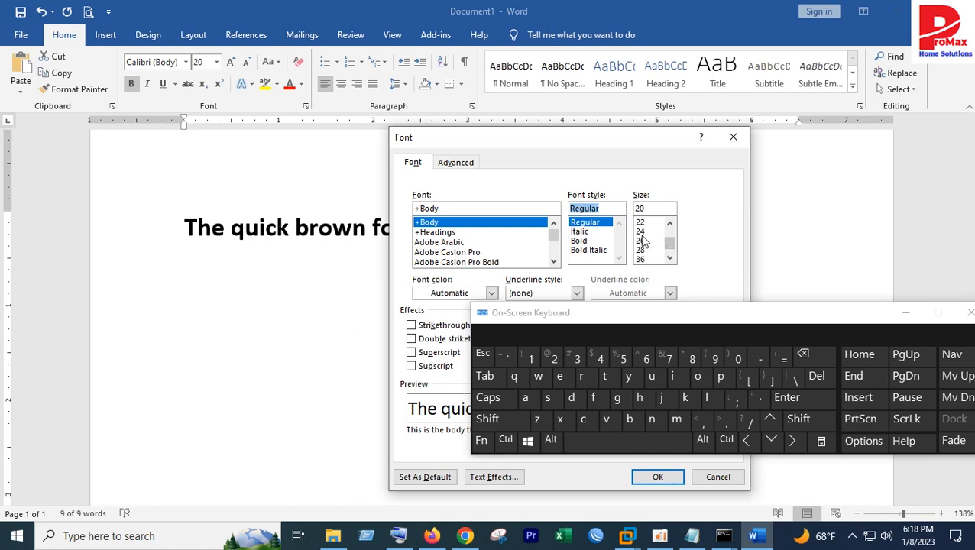
{"action": "left_click", "coordinate": [641, 233]}
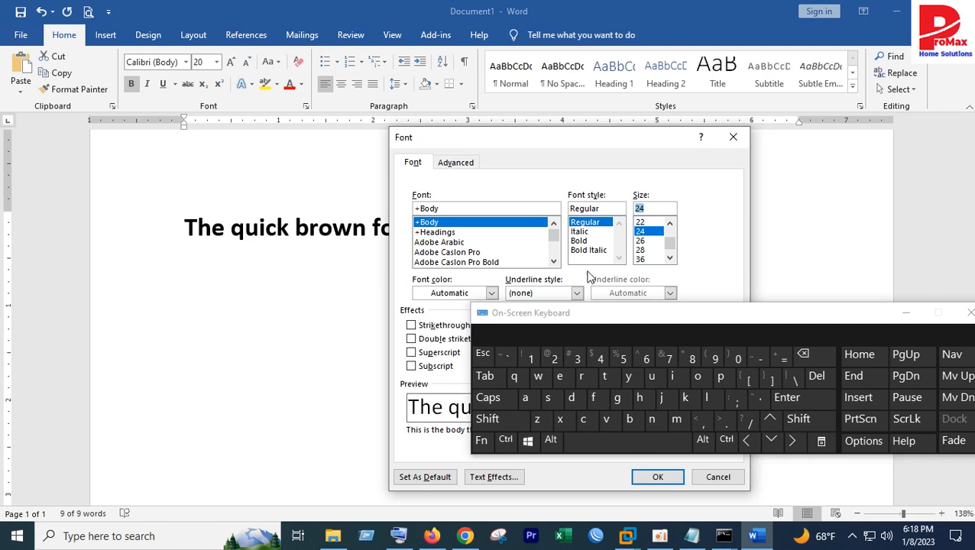
{"action": "left_click", "coordinate": [662, 479]}
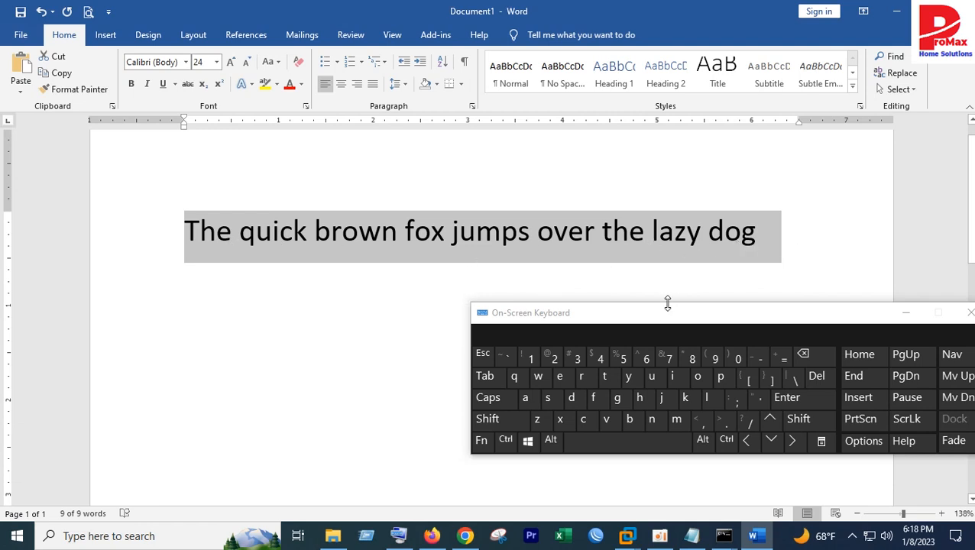
Set the selected sentence's font size to 20, move the On-Screen Keyboard closer to the text, and clear the selection.
{"action": "left_click", "coordinate": [218, 62]}
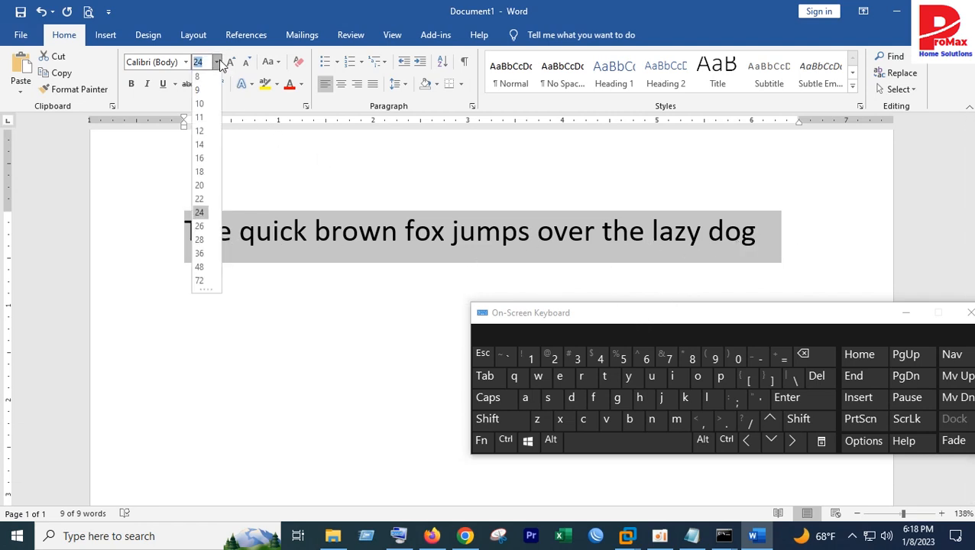
{"action": "left_click", "coordinate": [199, 187]}
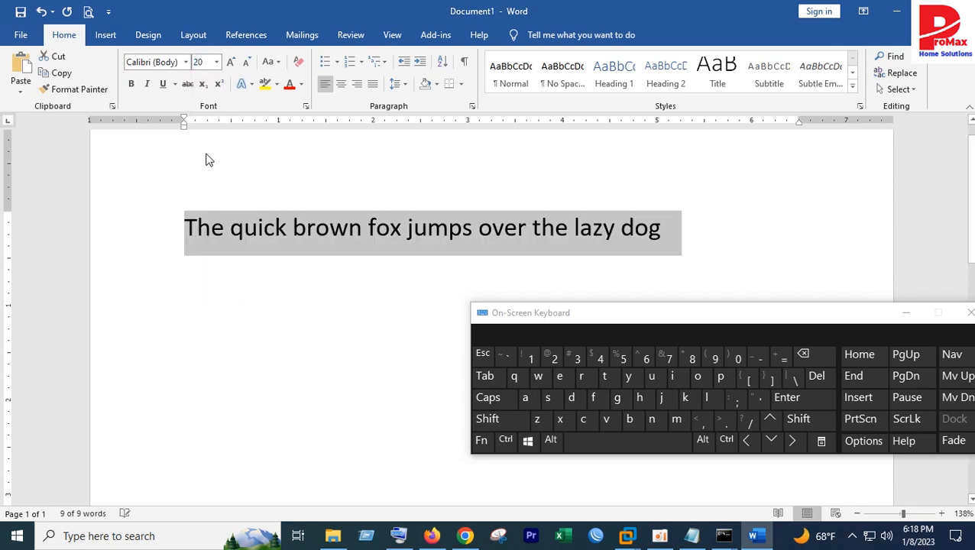
{"action": "left_click_drag", "start_coordinate": [612, 320], "coordinate": [515, 289]}
{"action": "left_click", "coordinate": [680, 238]}
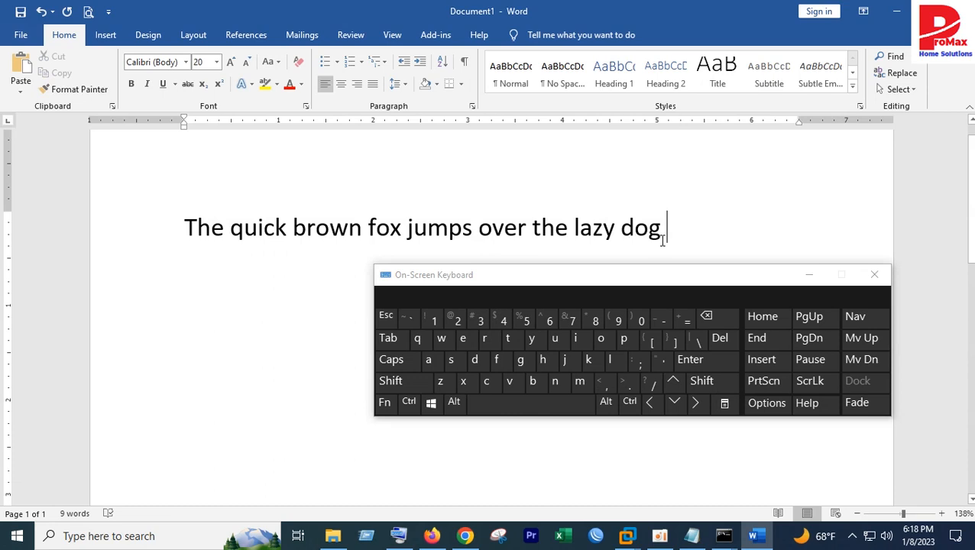
Select the sentence and use the On-Screen Keyboard to centre it, return it to left alignment, and centre it again.
{"action": "left_click_drag", "start_coordinate": [672, 234], "coordinate": [182, 229]}
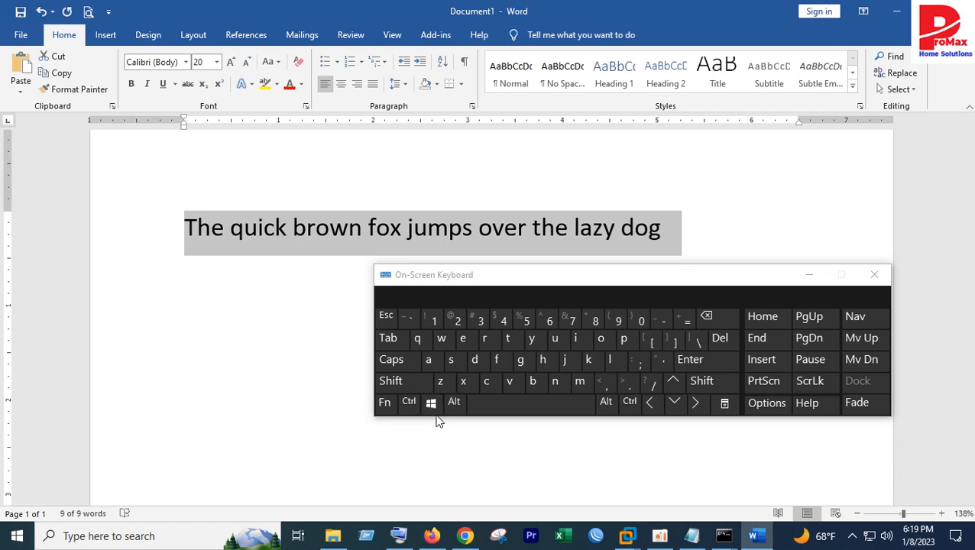
{"action": "left_click", "coordinate": [410, 402]}
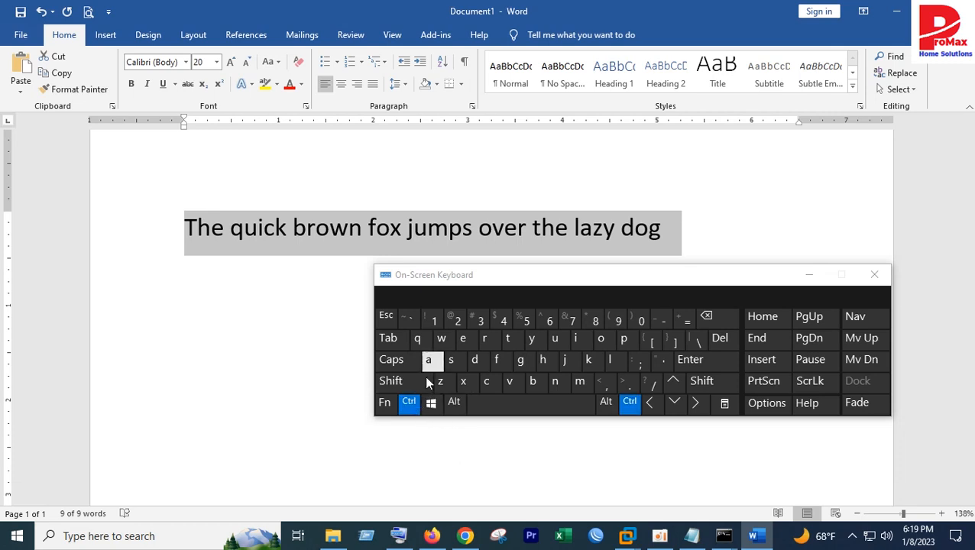
{"action": "left_click", "coordinate": [464, 343]}
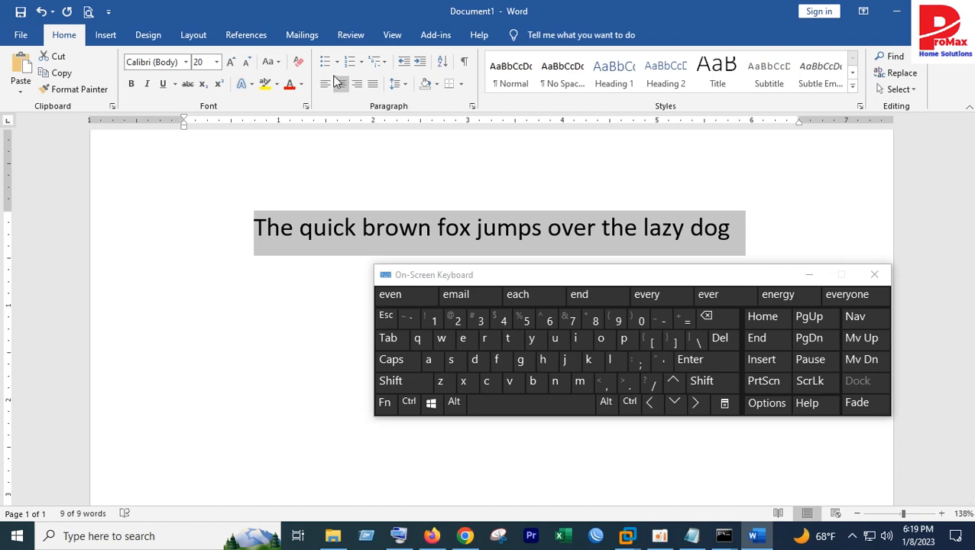
{"action": "left_click", "coordinate": [407, 403]}
{"action": "left_click", "coordinate": [462, 337]}
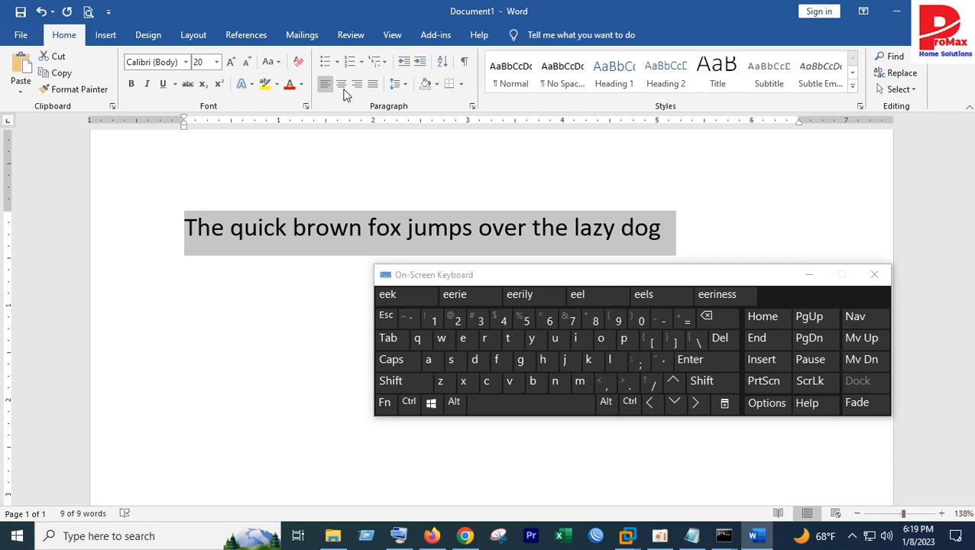
{"action": "left_click", "coordinate": [418, 403]}
{"action": "left_click", "coordinate": [463, 338]}
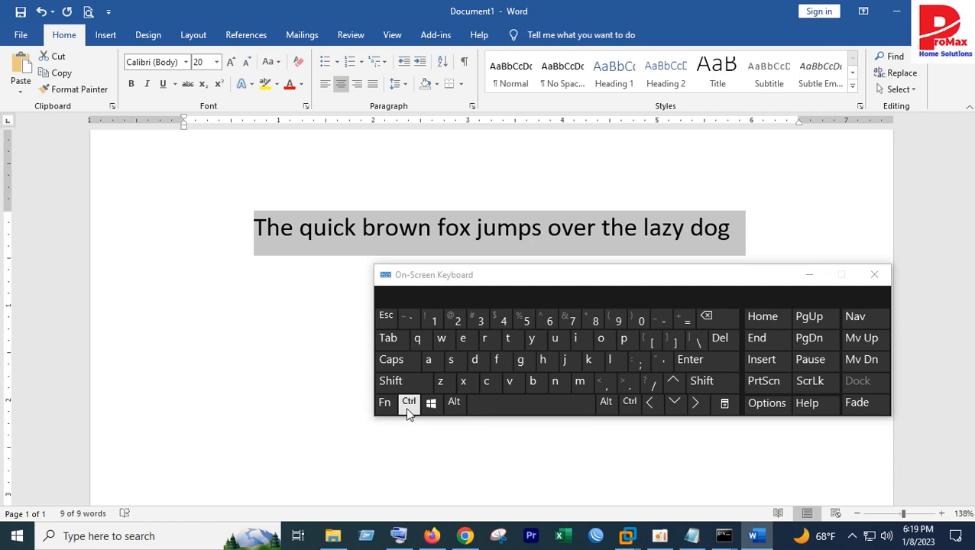
Search the document for the selected sentence.
{"action": "left_click", "coordinate": [896, 58]}
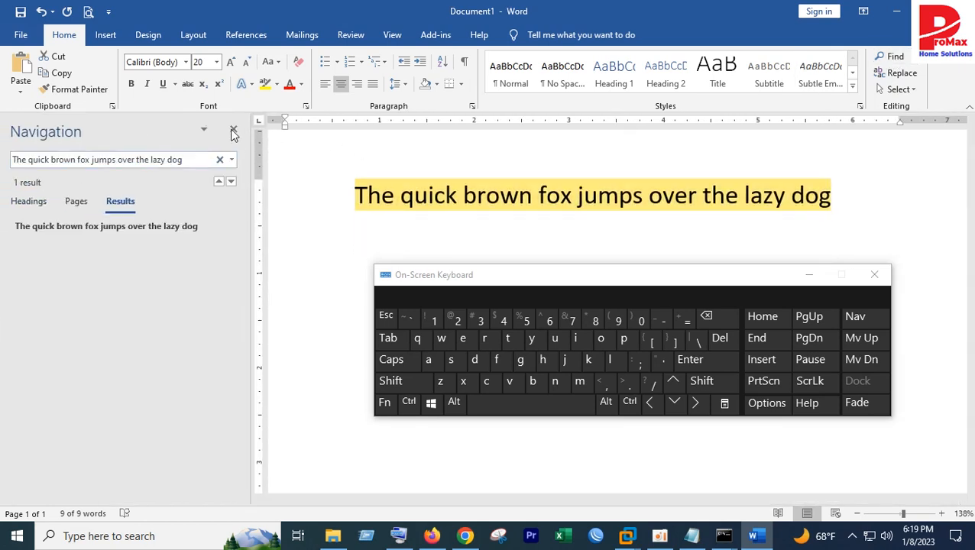
Close the search pane, reselect the sentence, and search for it again using the On-Screen Keyboard's find shortcut.
{"action": "left_click", "coordinate": [233, 130]}
{"action": "left_click_drag", "start_coordinate": [253, 197], "coordinate": [668, 224]}
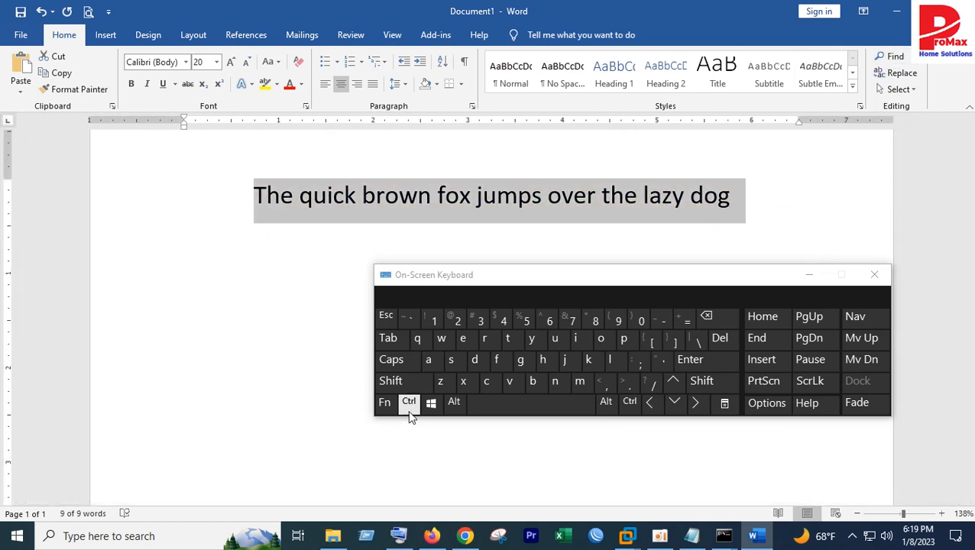
{"action": "left_click", "coordinate": [409, 402]}
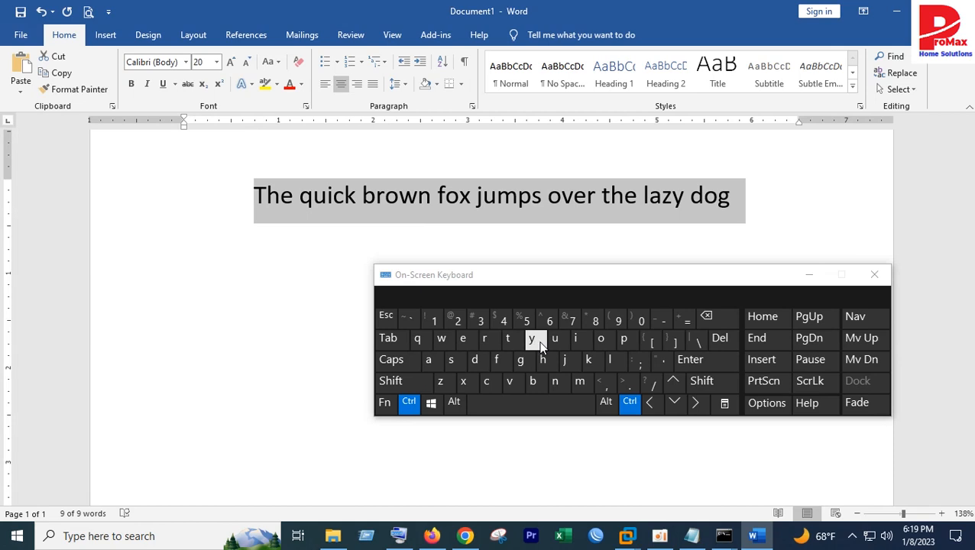
{"action": "left_click", "coordinate": [497, 359]}
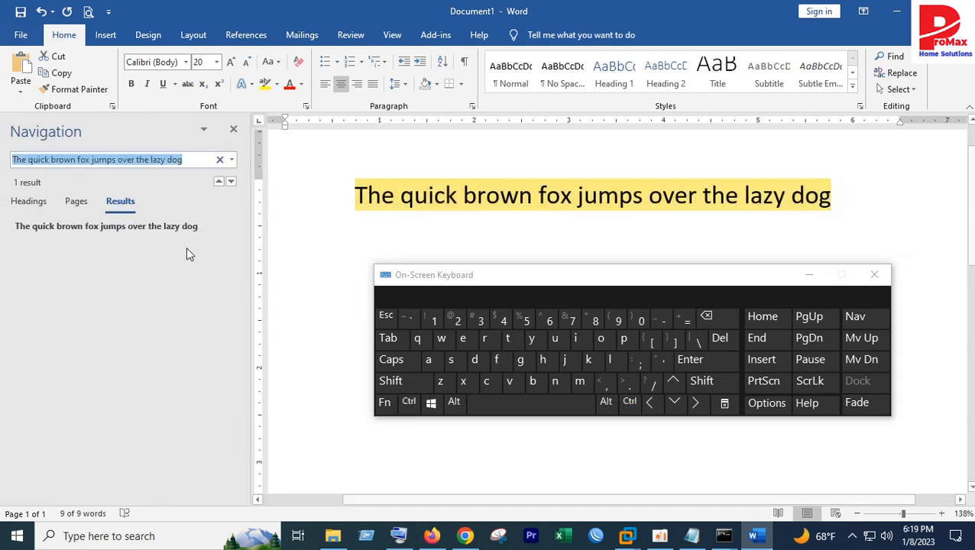
Shorten the search text to "The" by deleting the rest of the sentence from it.
{"action": "left_click", "coordinate": [161, 159]}
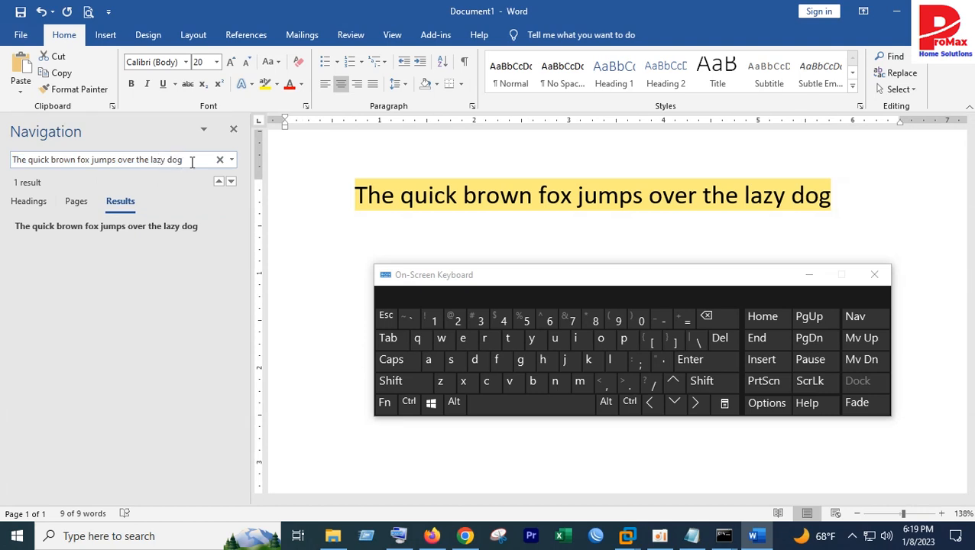
{"action": "left_click_drag", "start_coordinate": [198, 159], "coordinate": [34, 164]}
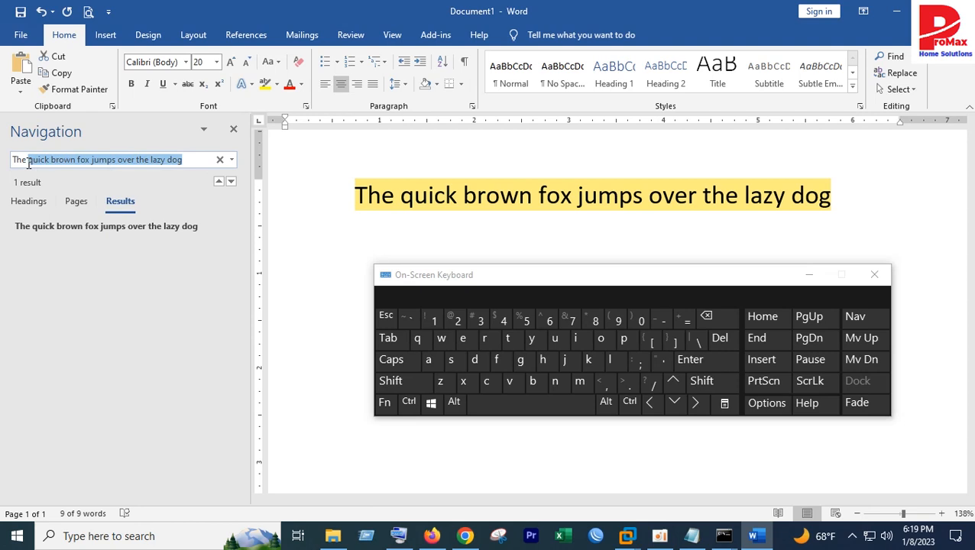
{"action": "key", "text": "BackSpace"}
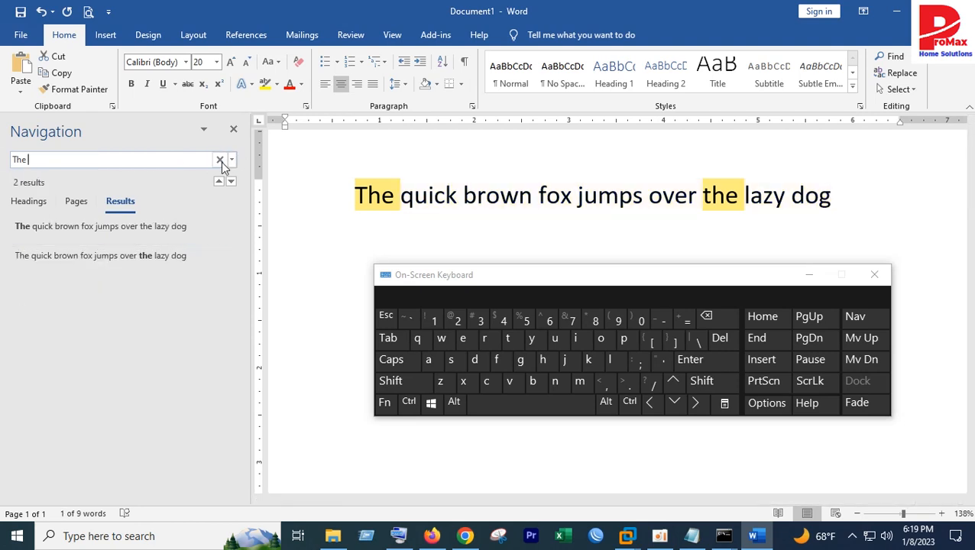
Step forward and back through the matches for "The", and close the search pane.
{"action": "left_click", "coordinate": [231, 183]}
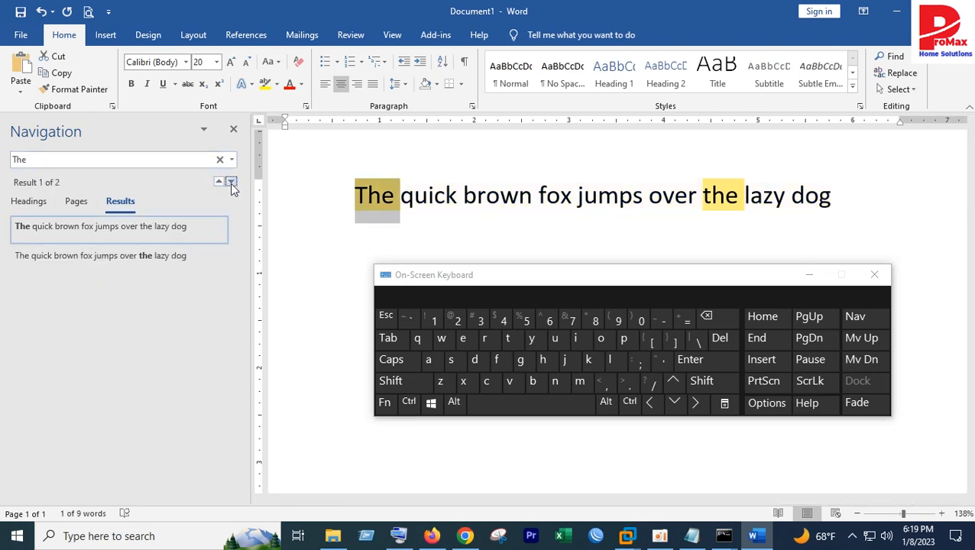
{"action": "left_click", "coordinate": [230, 183]}
{"action": "left_click", "coordinate": [231, 182]}
{"action": "left_click", "coordinate": [231, 183]}
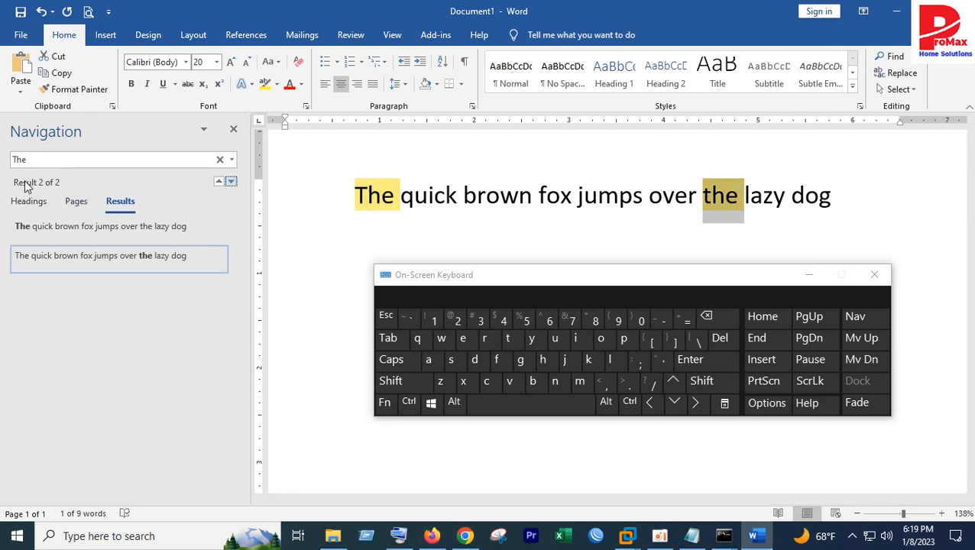
{"action": "left_click", "coordinate": [218, 183]}
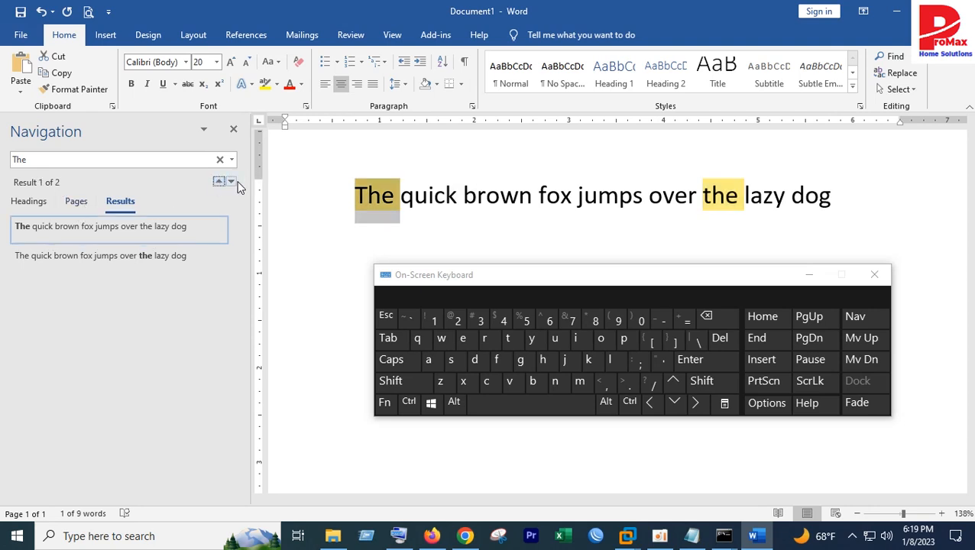
{"action": "left_click", "coordinate": [231, 182]}
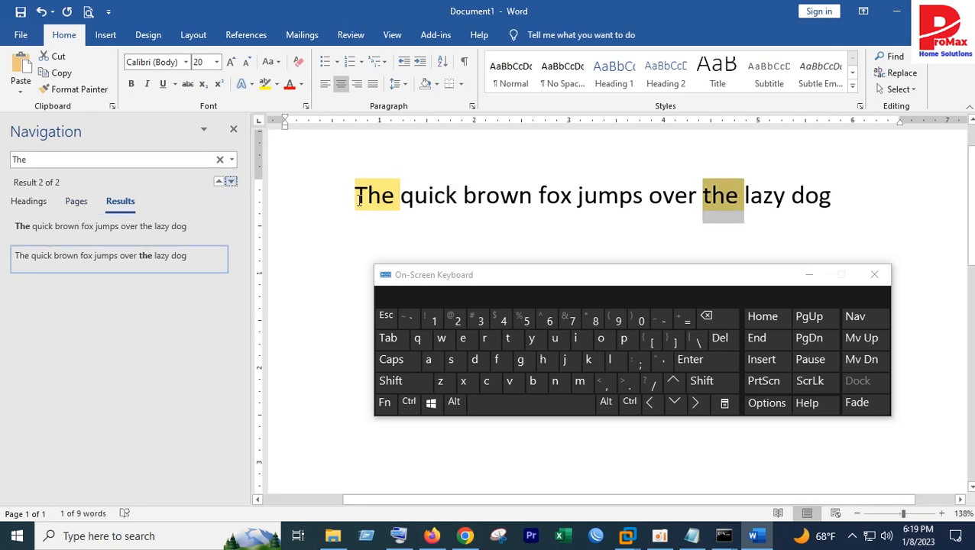
{"action": "left_click", "coordinate": [235, 130]}
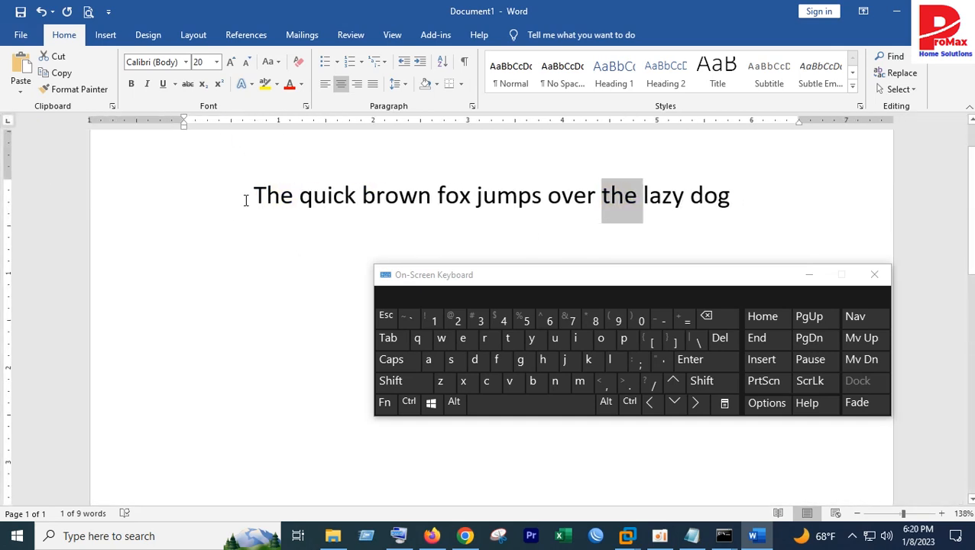
Select the sentence, call up Go To with the On-Screen Keyboard shortcut, and move the keyboard clear of the dialog.
{"action": "left_click_drag", "start_coordinate": [282, 198], "coordinate": [675, 224]}
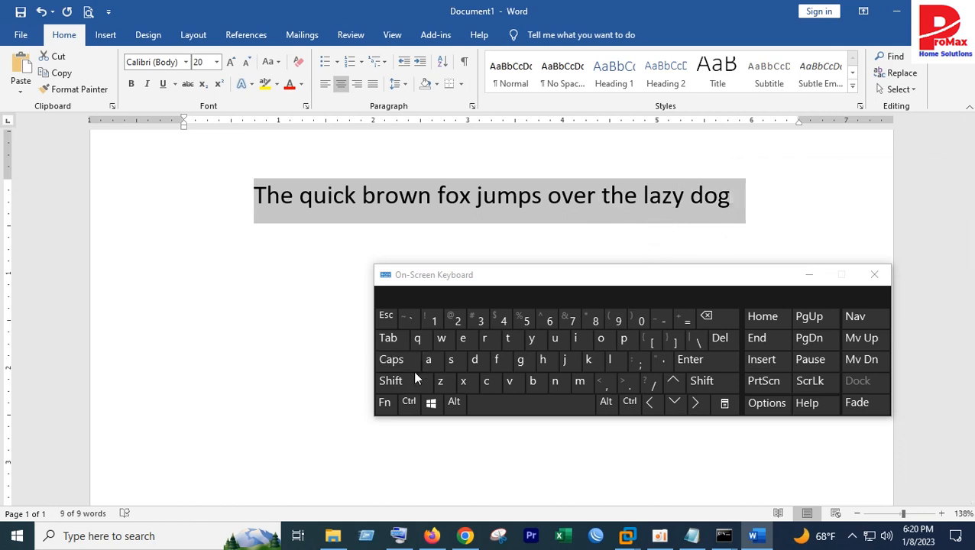
{"action": "left_click", "coordinate": [409, 402]}
{"action": "left_click", "coordinate": [521, 360]}
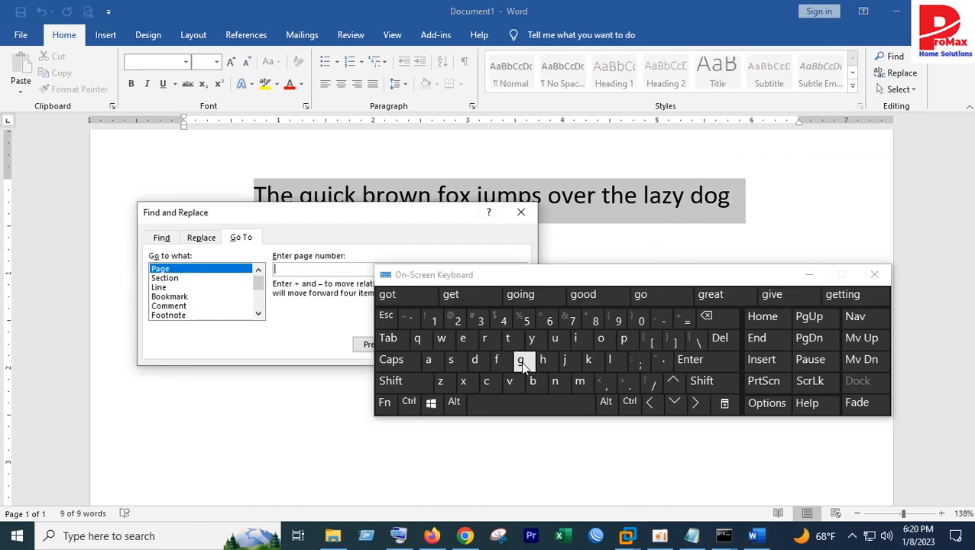
{"action": "left_click_drag", "start_coordinate": [483, 264], "coordinate": [622, 314]}
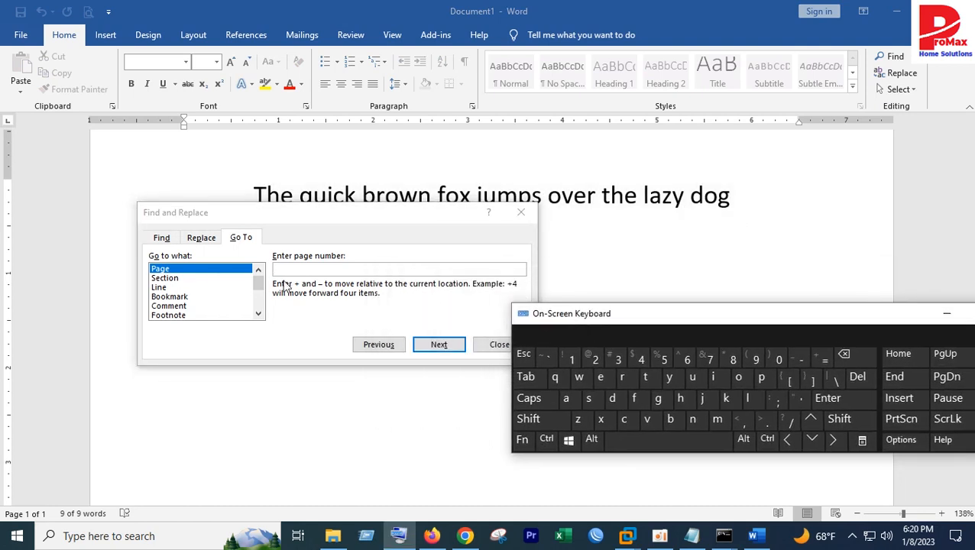
Go to page 1 of the document by its page number and close the Find and Replace dialog.
{"action": "left_click", "coordinate": [297, 268]}
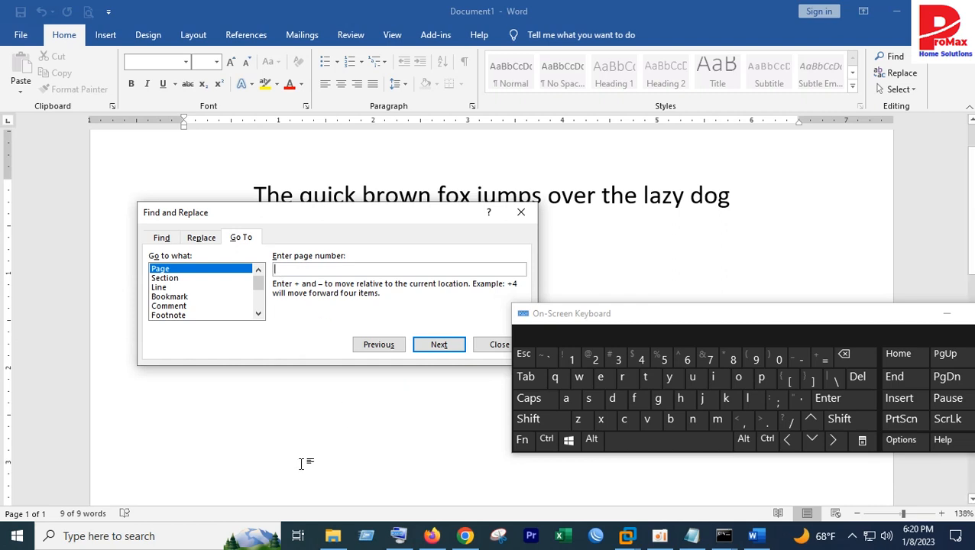
{"action": "scroll", "coordinate": [197, 488], "scroll_direction": "down", "scroll_amount": 3}
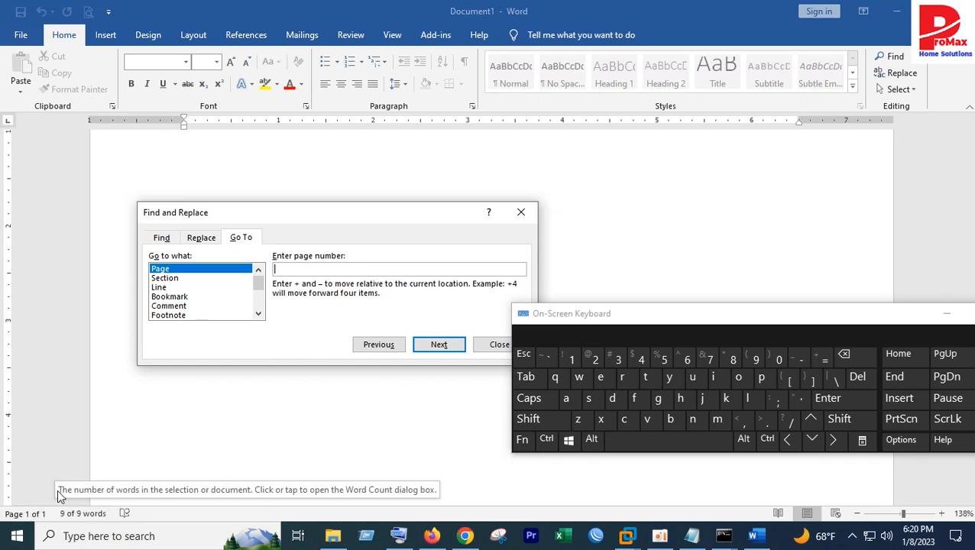
{"action": "scroll", "coordinate": [218, 406], "scroll_direction": "up", "scroll_amount": 3}
{"action": "type", "text": "2"}
{"action": "key", "text": "Return"}
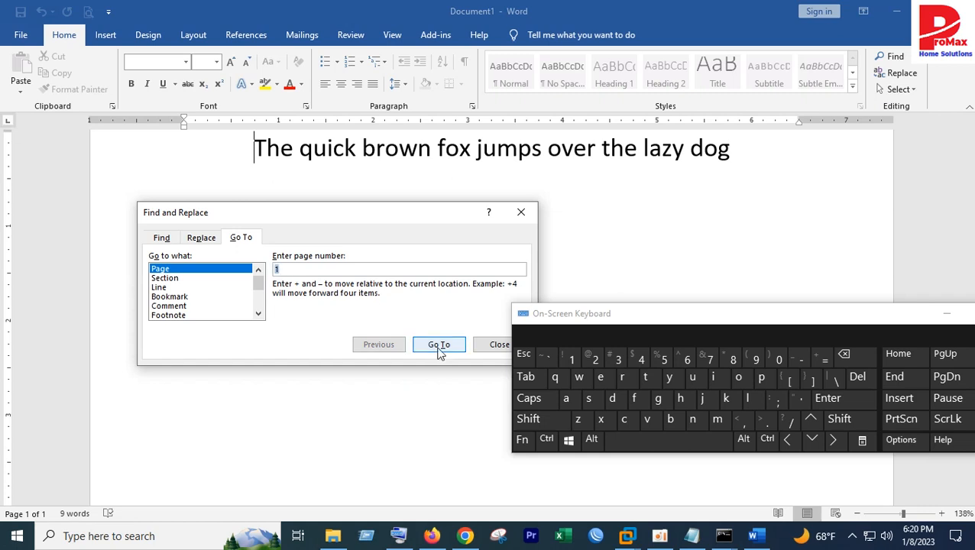
{"action": "left_click", "coordinate": [477, 348]}
{"action": "key", "text": "Return"}
{"action": "key", "text": "Return"}
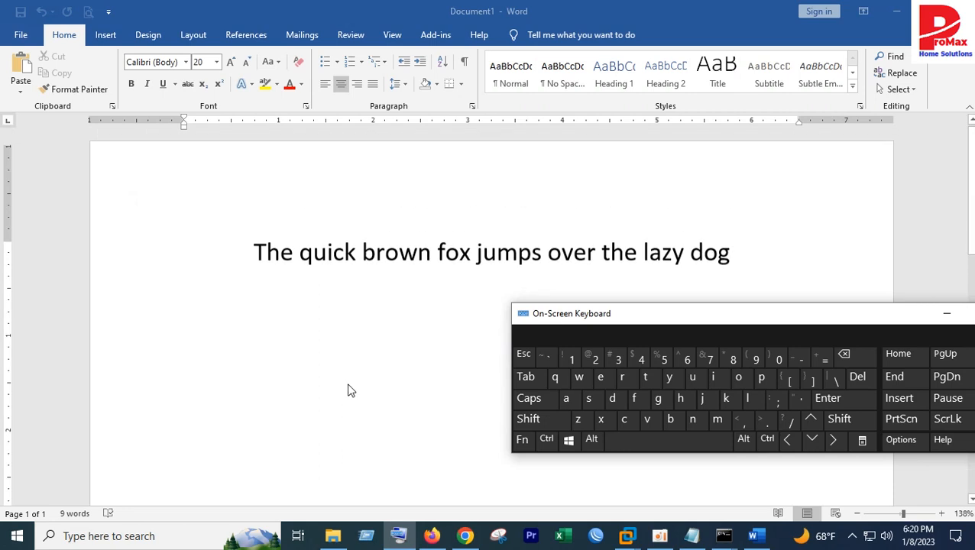
{"action": "scroll", "coordinate": [253, 336], "scroll_direction": "down", "scroll_amount": 1}
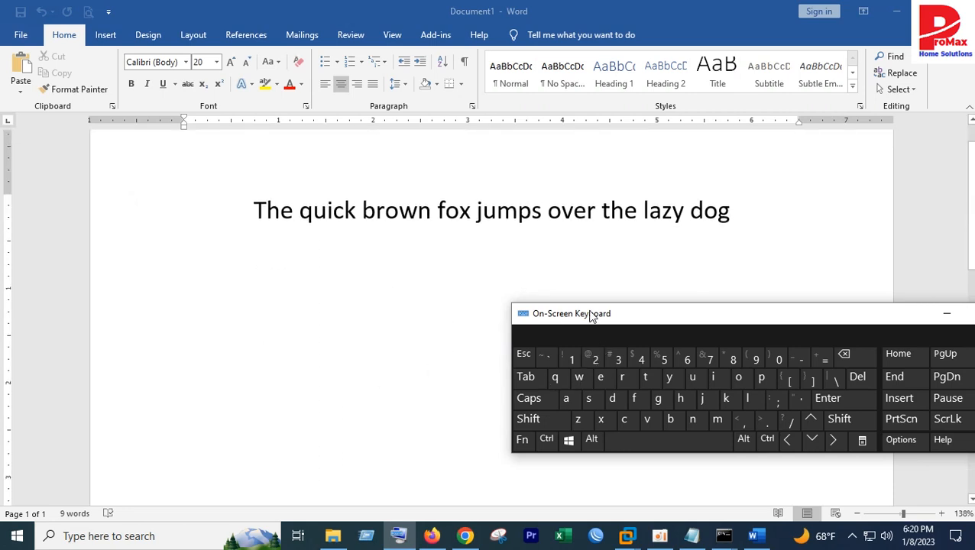
{"action": "left_click_drag", "start_coordinate": [592, 316], "coordinate": [343, 298]}
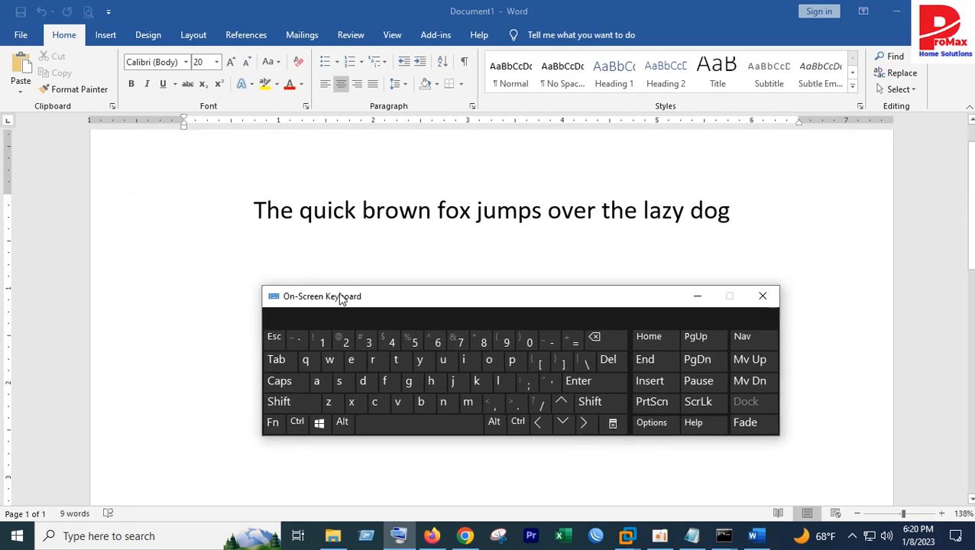
{"action": "left_click", "coordinate": [260, 214]}
{"action": "left_click_drag", "start_coordinate": [774, 227], "coordinate": [220, 235]}
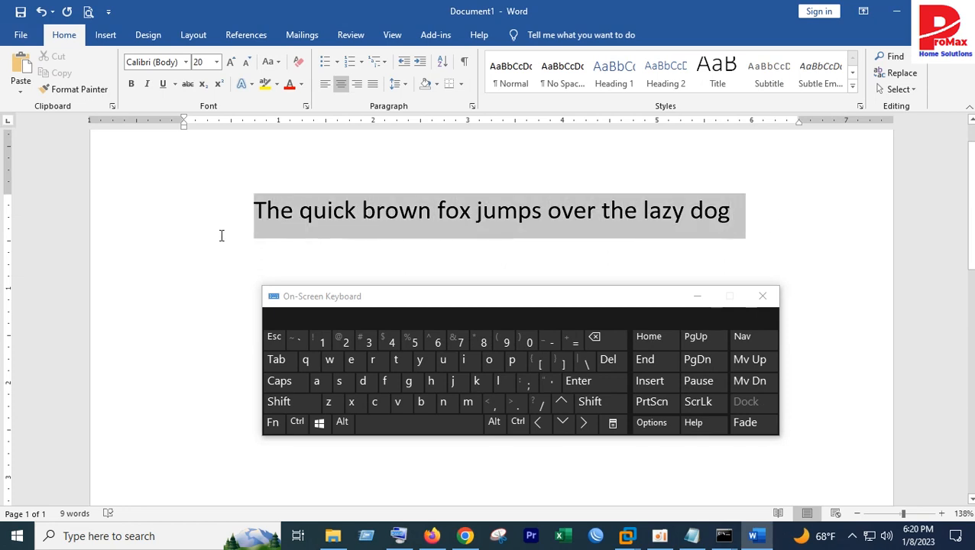
{"action": "left_click", "coordinate": [299, 423]}
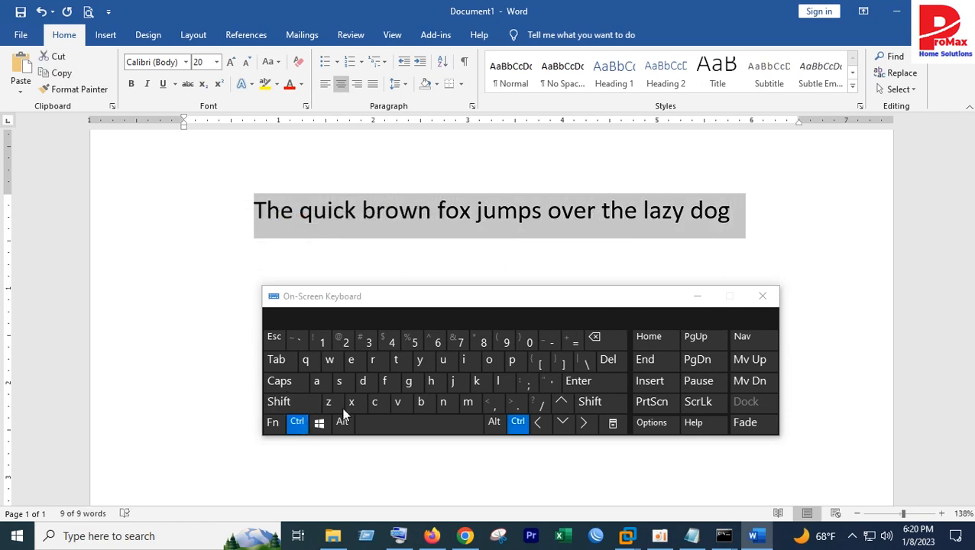
{"action": "left_click", "coordinate": [434, 382]}
{"action": "left_click_drag", "start_coordinate": [372, 303], "coordinate": [421, 352]}
{"action": "left_click_drag", "start_coordinate": [393, 185], "coordinate": [186, 307]}
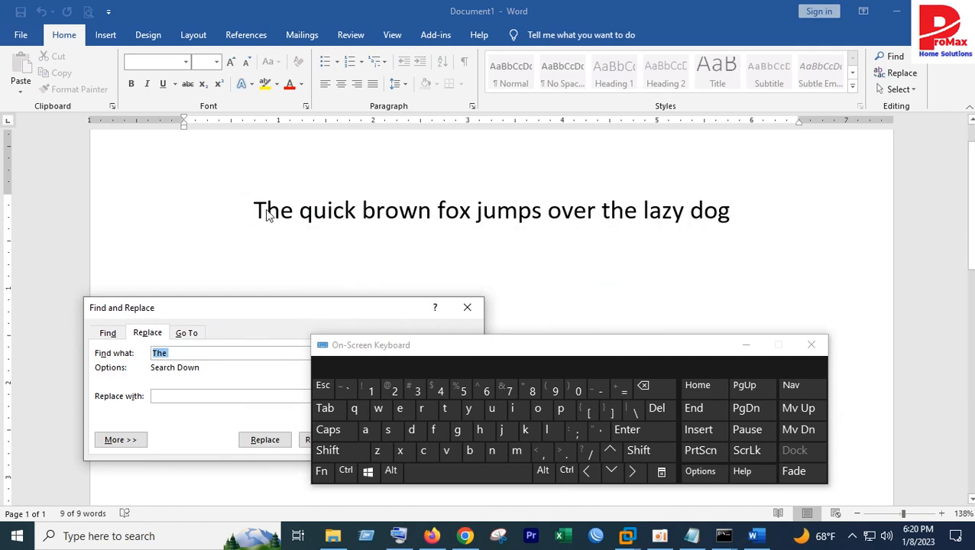
{"action": "left_click", "coordinate": [464, 308]}
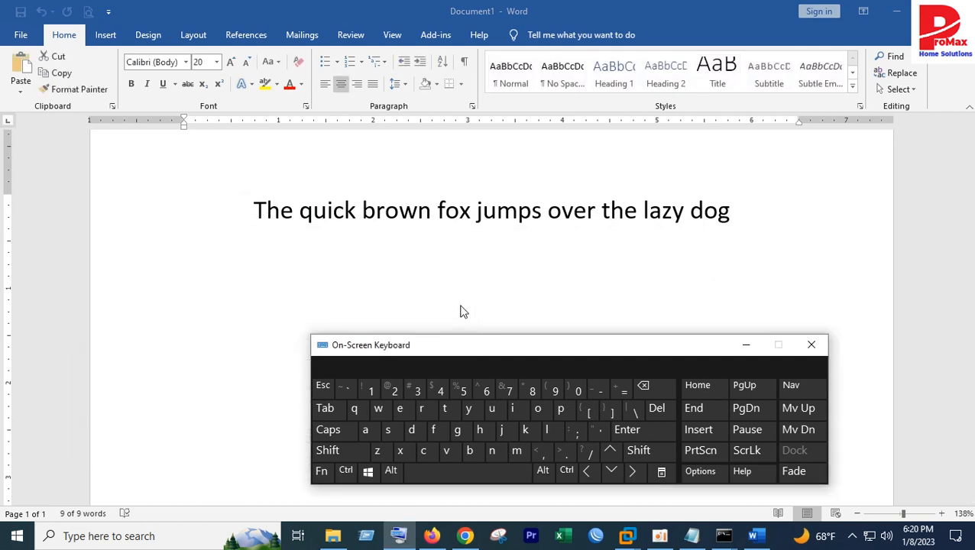
Copy the sentence, paste it three times after the word "dog", and move the On-Screen Keyboard off the pasted text.
{"action": "triple_click", "coordinate": [729, 223]}
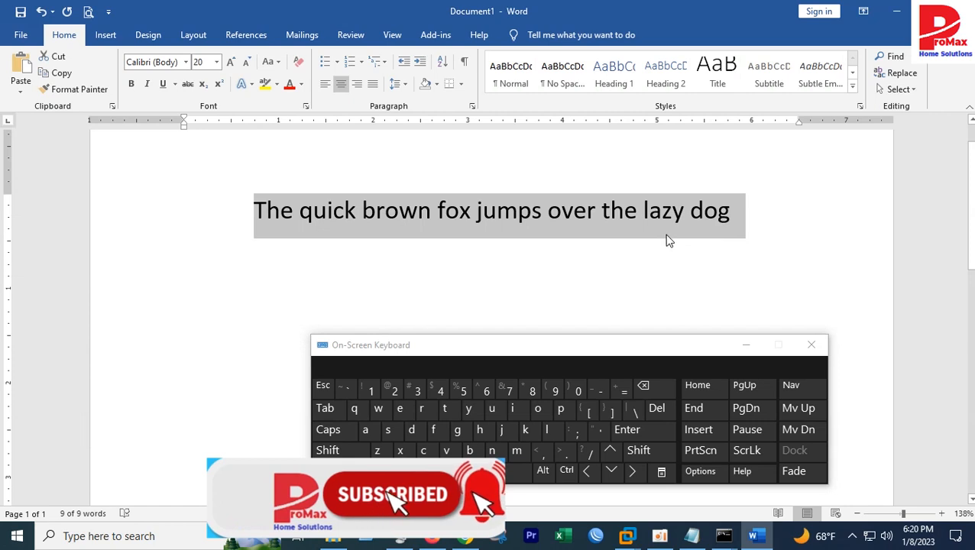
{"action": "left_click", "coordinate": [731, 212]}
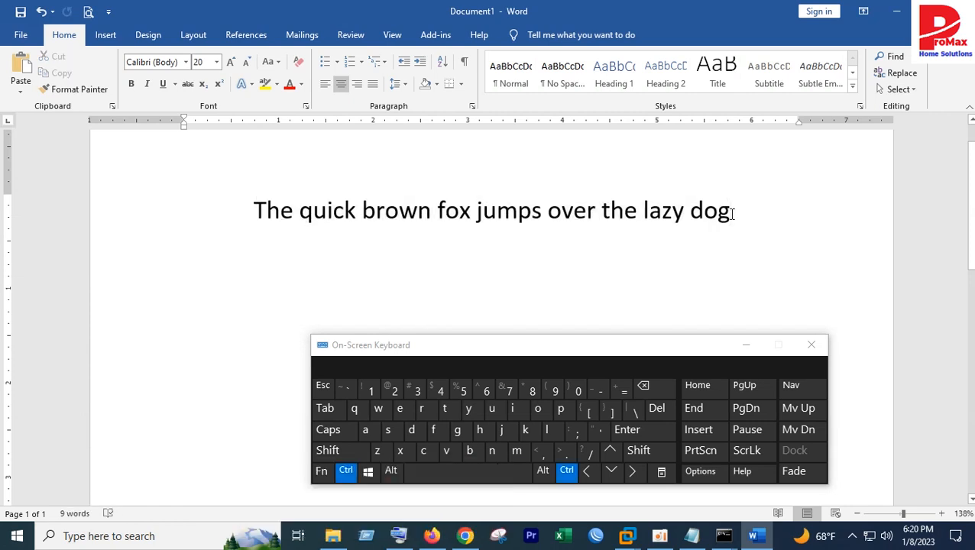
{"action": "key", "text": "ctrl+v"}
{"action": "key", "text": "ctrl+v"}
{"action": "key", "text": "ctrl+v"}
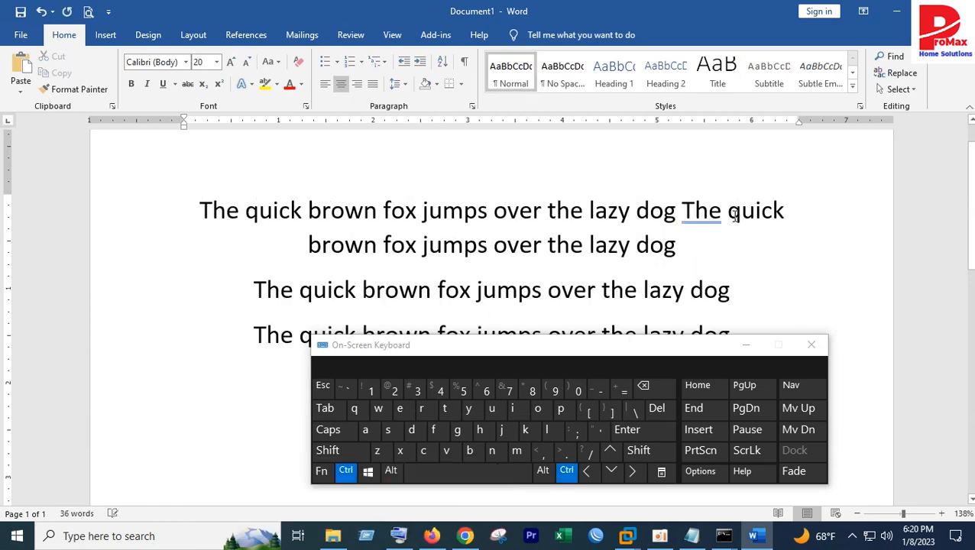
{"action": "left_click_drag", "start_coordinate": [619, 348], "coordinate": [702, 395]}
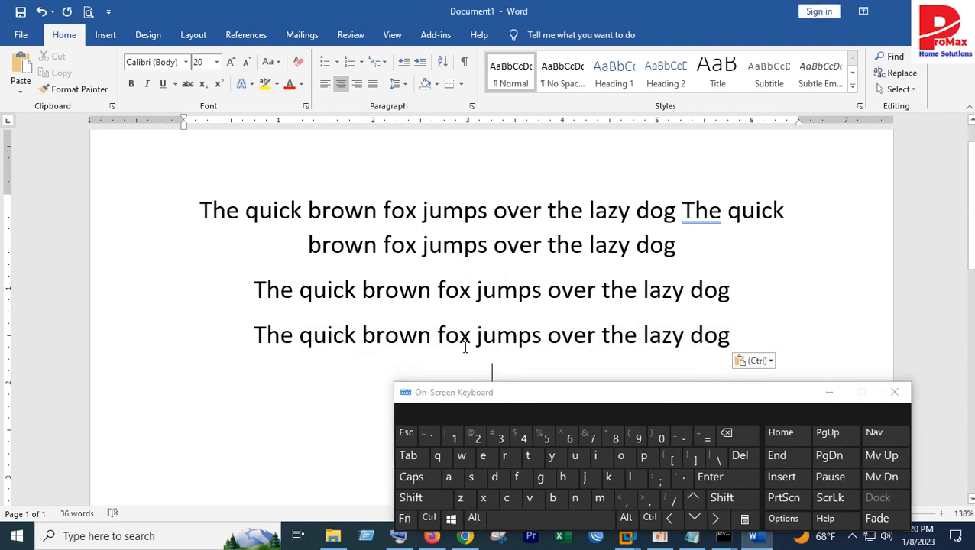
{"action": "left_click_drag", "start_coordinate": [468, 403], "coordinate": [466, 370]}
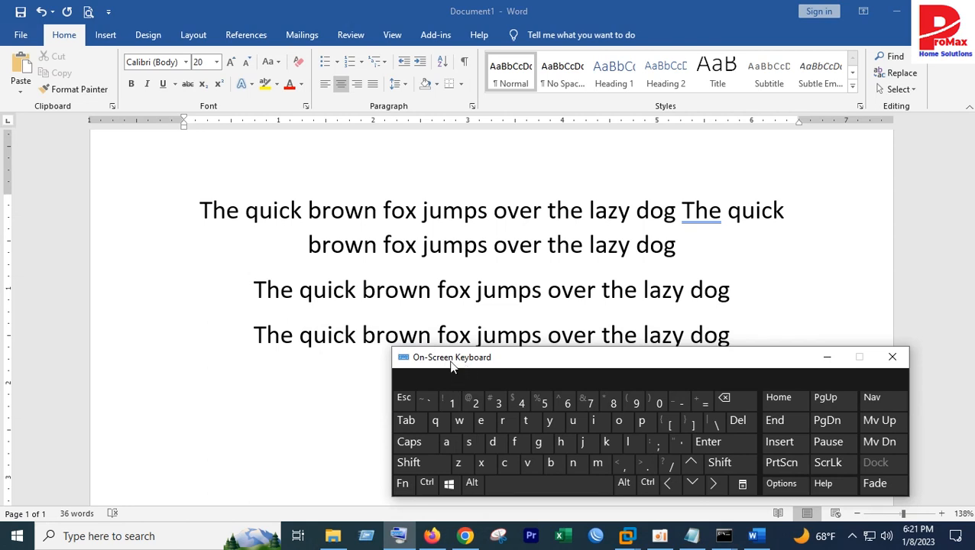
Select all the sentence copies and call up Replace with the On-Screen Keyboard, placing the keyboard beside the dialog.
{"action": "left_click", "coordinate": [426, 484]}
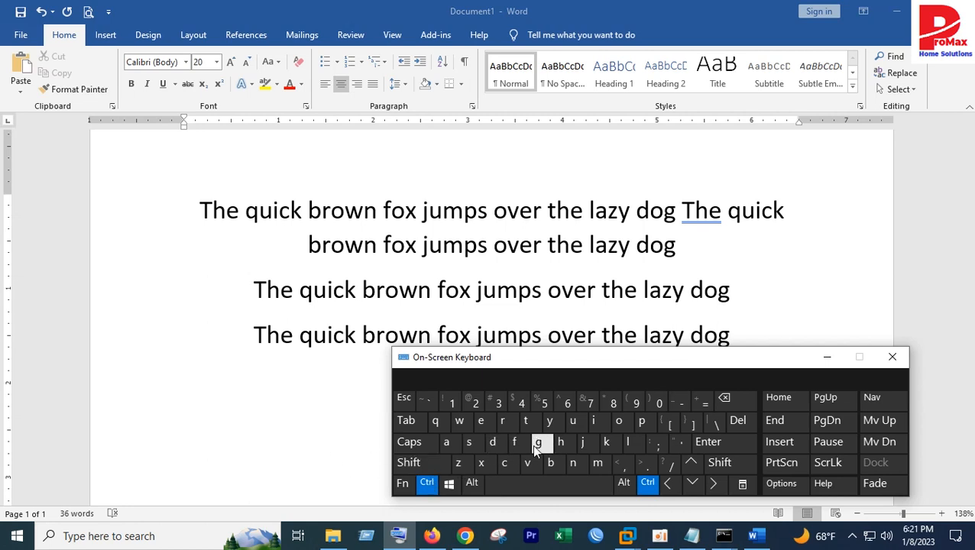
{"action": "left_click", "coordinate": [561, 443]}
{"action": "left_click_drag", "start_coordinate": [567, 357], "coordinate": [713, 414]}
{"action": "left_click_drag", "start_coordinate": [736, 336], "coordinate": [197, 184]}
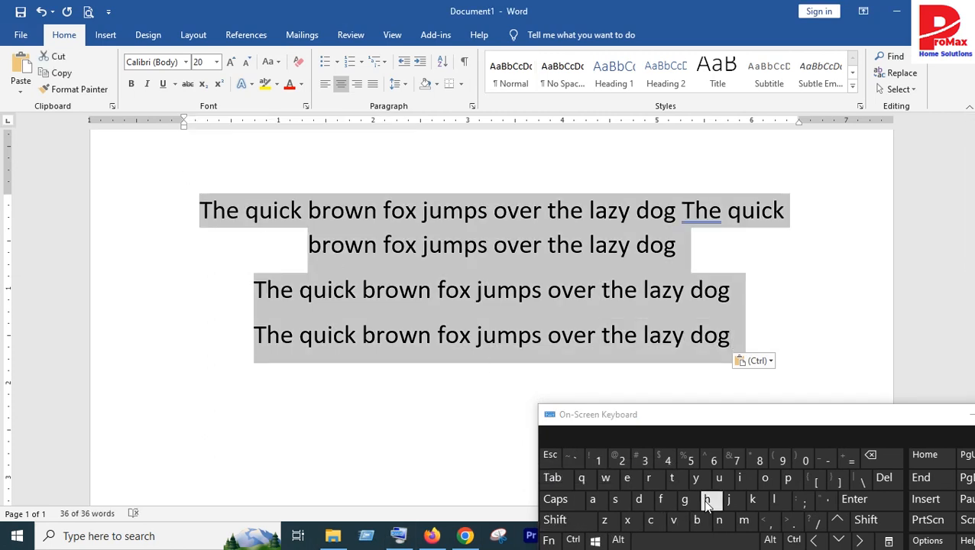
{"action": "left_click", "coordinate": [573, 540]}
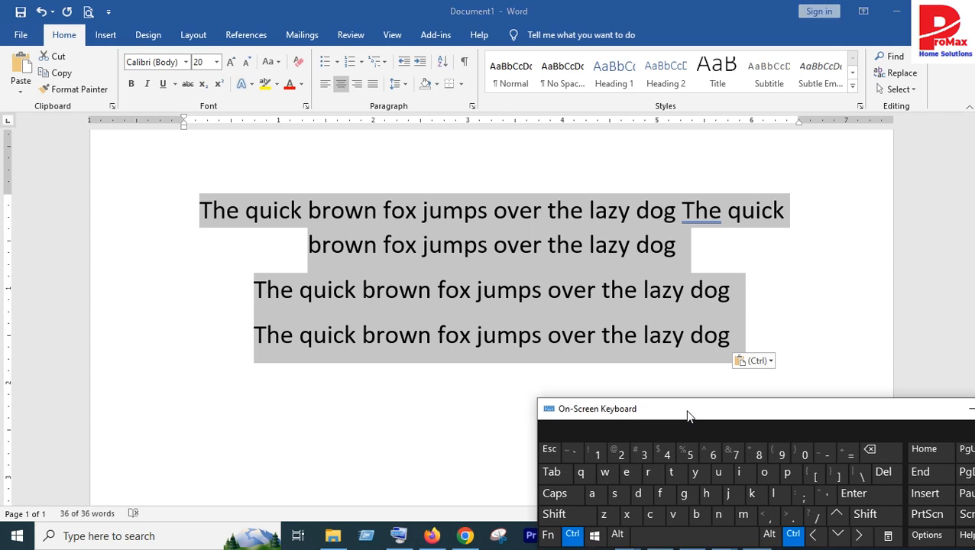
{"action": "left_click_drag", "start_coordinate": [687, 415], "coordinate": [641, 296]}
{"action": "left_click", "coordinate": [660, 379]}
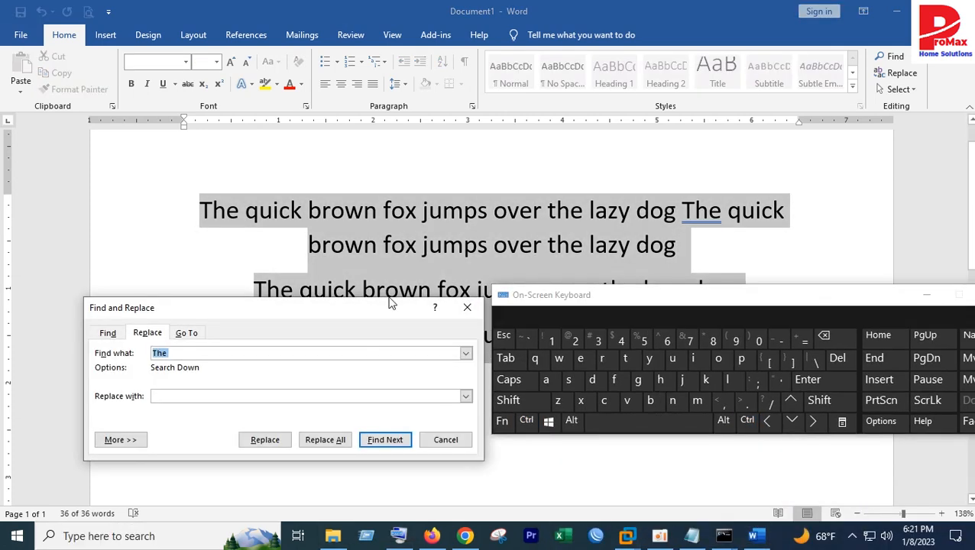
Set the Replace search text to B and the replacement text to C.
{"action": "left_click", "coordinate": [176, 352]}
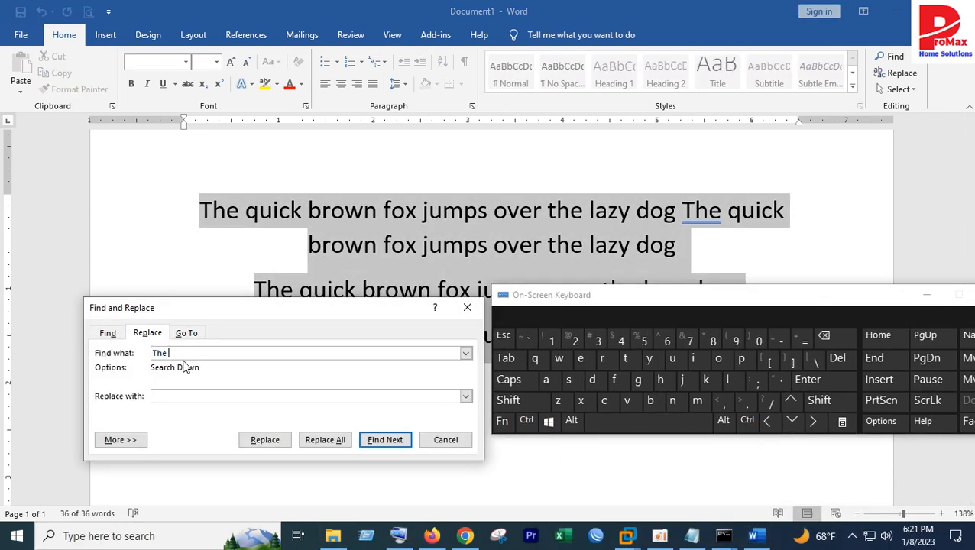
{"action": "double_click", "coordinate": [179, 352]}
{"action": "key", "text": "BackSpace"}
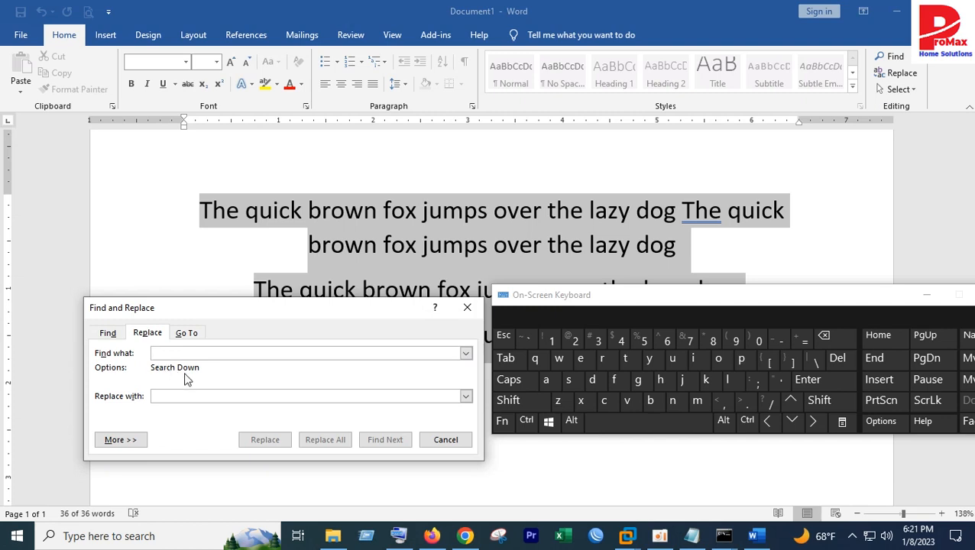
{"action": "key", "text": "shift"}
{"action": "type", "text": "C"}
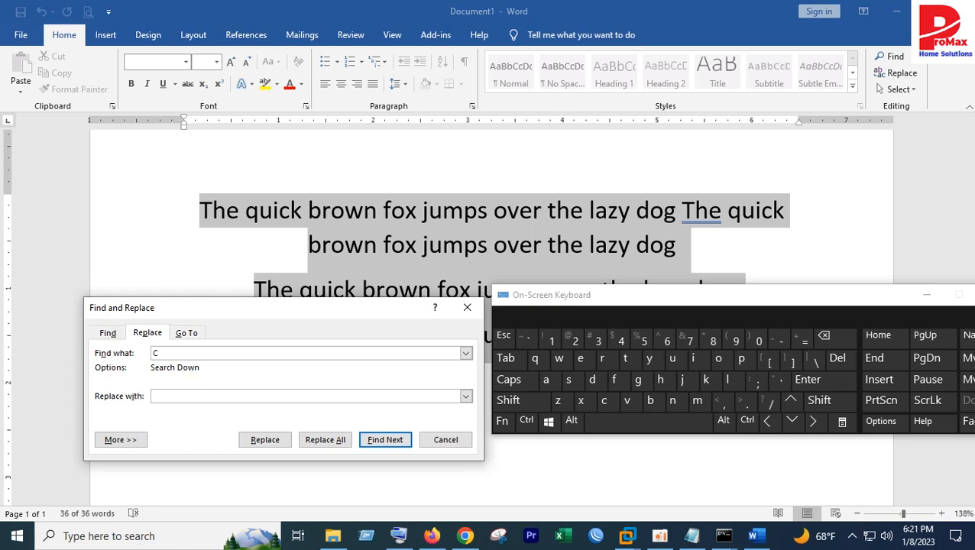
{"action": "key", "text": "BackSpace"}
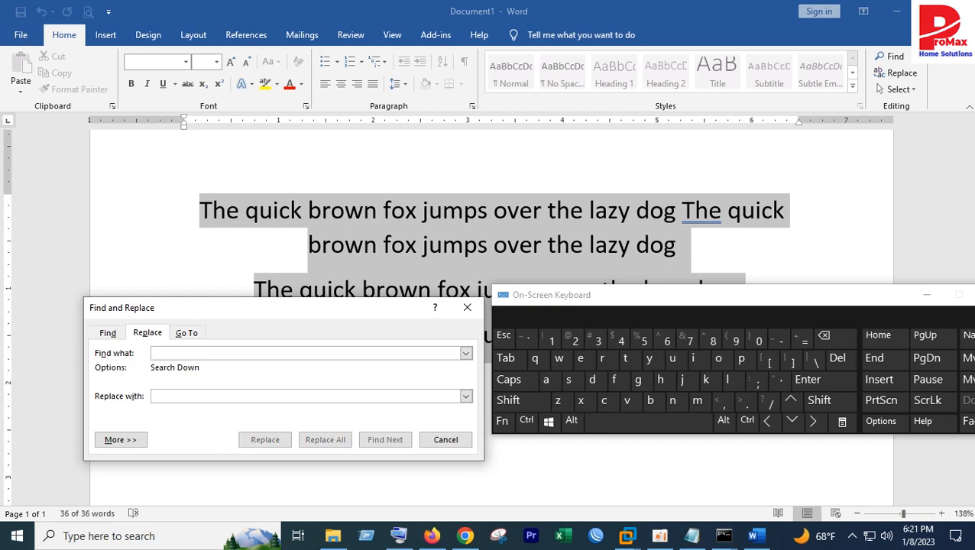
{"action": "key", "text": "shift"}
{"action": "type", "text": "B"}
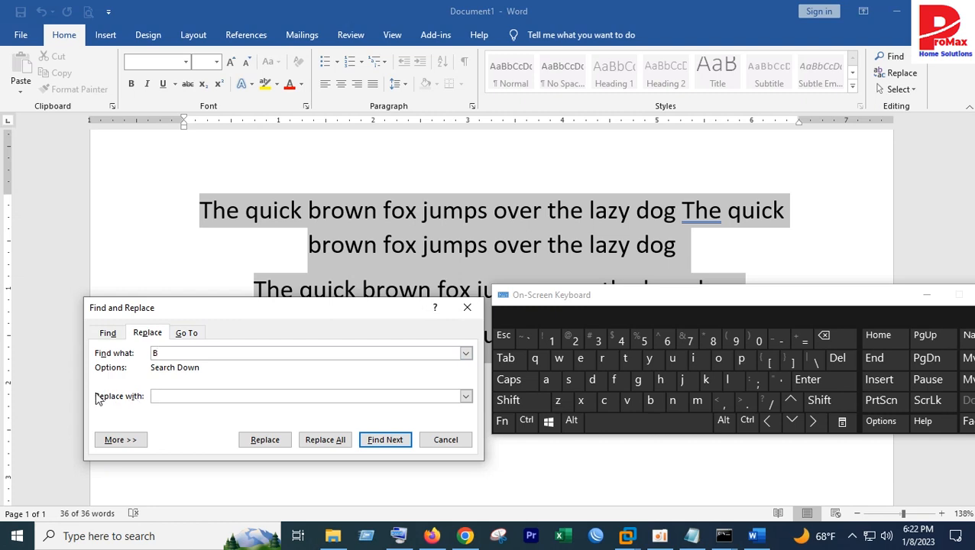
{"action": "left_click", "coordinate": [172, 395]}
{"action": "type", "text": "C"}
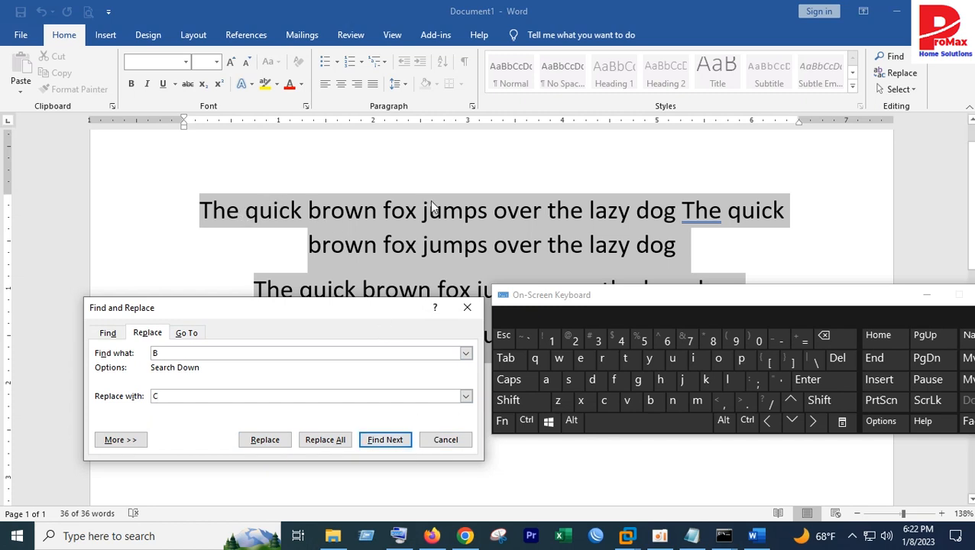
Replace all B letters with C in the selection and the rest of the document, moving the On-Screen Keyboard aside.
{"action": "left_click", "coordinate": [322, 443]}
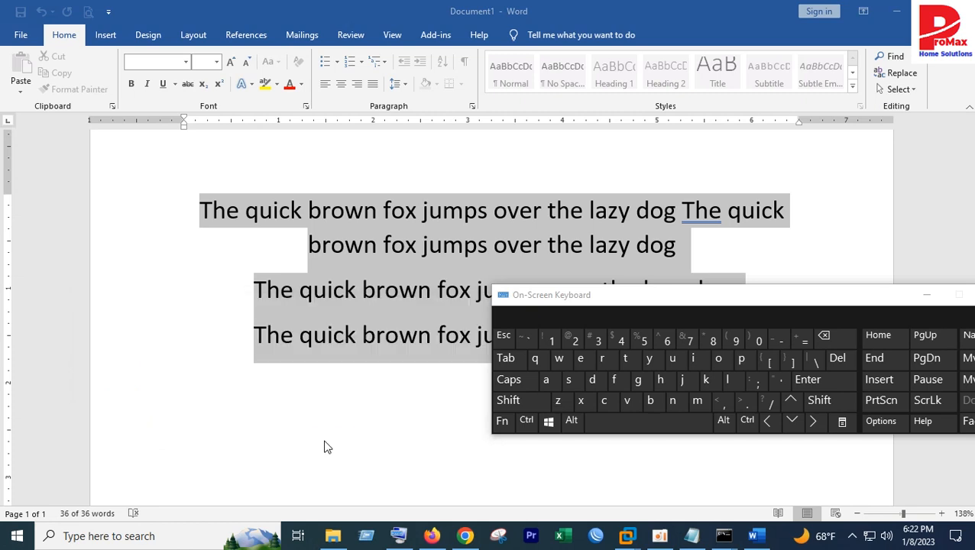
{"action": "left_click_drag", "start_coordinate": [522, 296], "coordinate": [559, 322]}
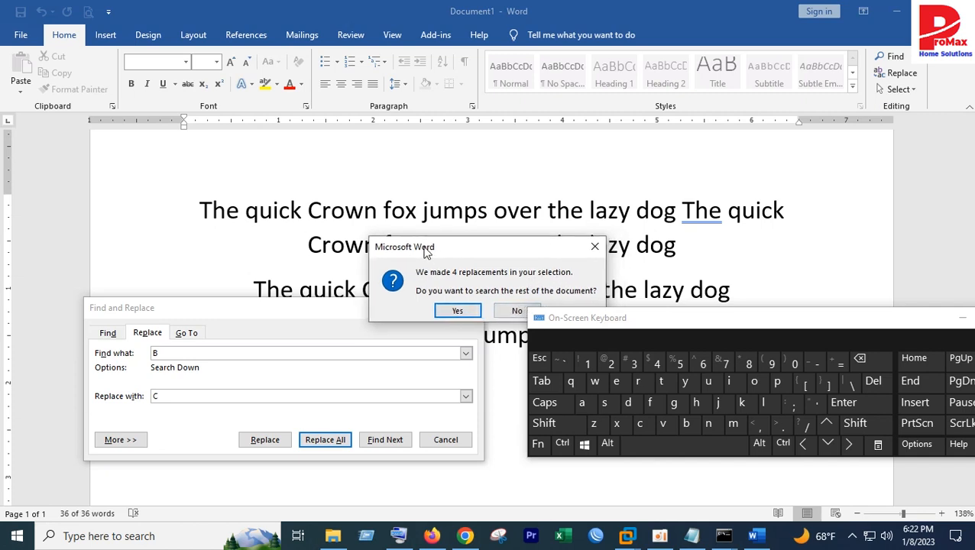
{"action": "left_click_drag", "start_coordinate": [492, 246], "coordinate": [396, 228]}
{"action": "left_click", "coordinate": [369, 293]}
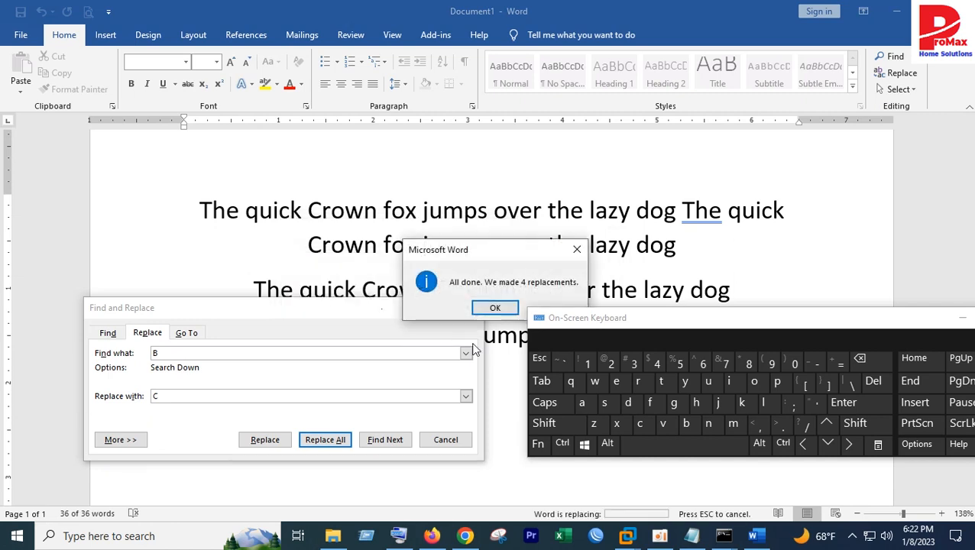
{"action": "left_click", "coordinate": [489, 308]}
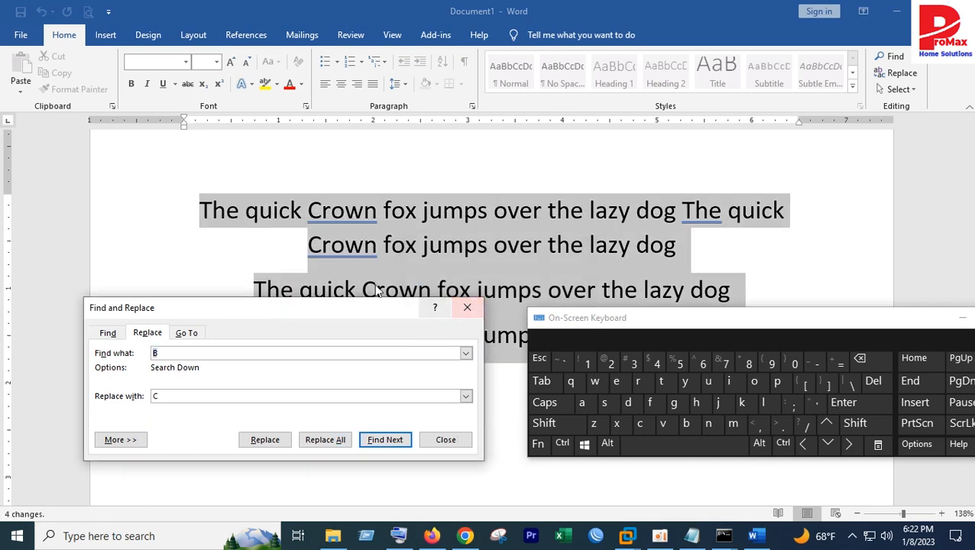
Reverse the replacement by finding C and replacing it with B throughout the selection and the rest of the document.
{"action": "left_click_drag", "start_coordinate": [393, 313], "coordinate": [415, 402]}
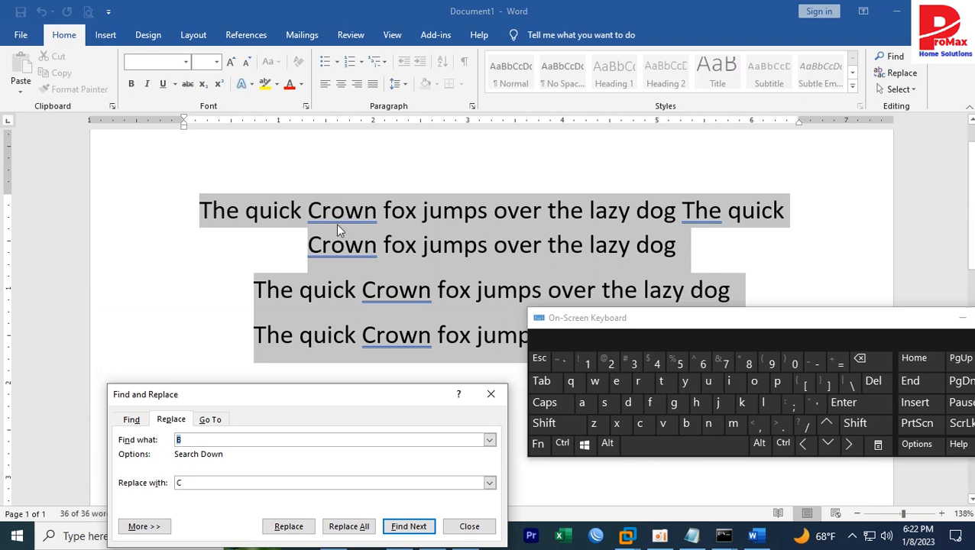
{"action": "left_click_drag", "start_coordinate": [298, 401], "coordinate": [349, 338]}
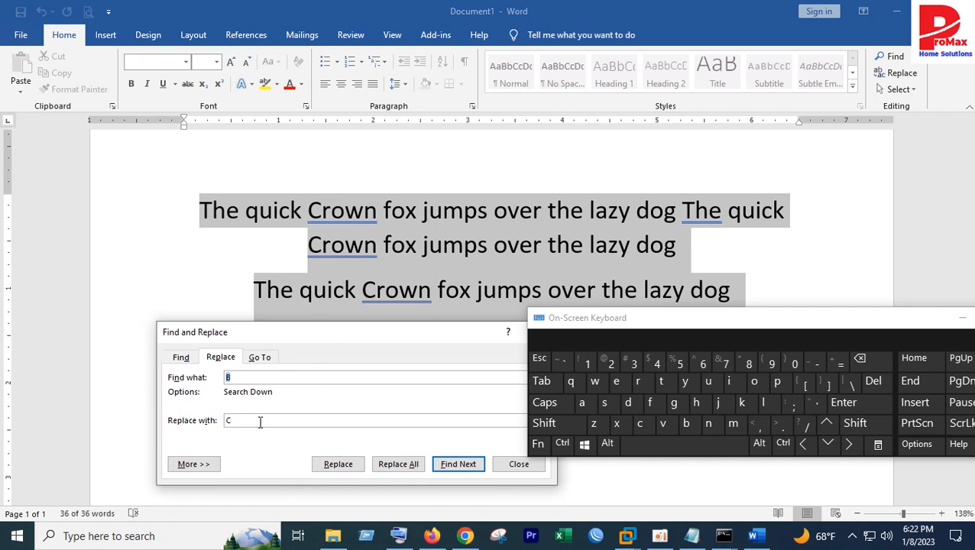
{"action": "left_click_drag", "start_coordinate": [242, 425], "coordinate": [221, 421]}
{"action": "type", "text": "B"}
{"action": "type", "text": "C"}
{"action": "left_click", "coordinate": [399, 464]}
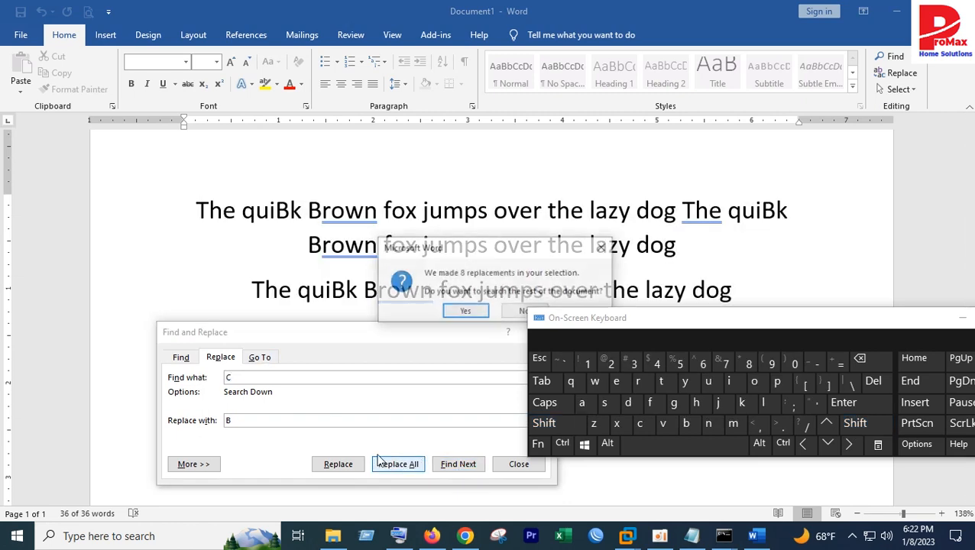
{"action": "left_click", "coordinate": [476, 315]}
{"action": "left_click", "coordinate": [491, 311]}
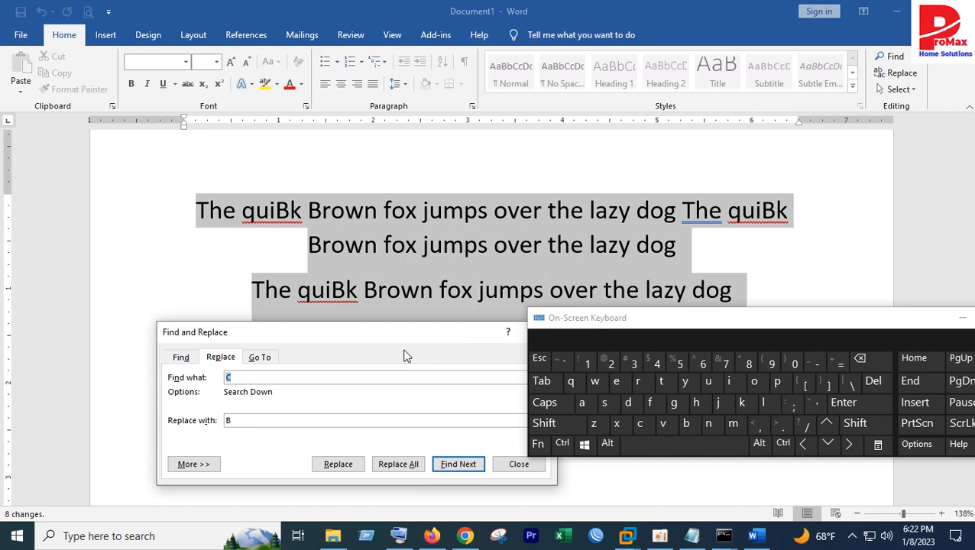
Move the Find and Replace dialog down and correct "quiBk" to "quick" in the second paragraph.
{"action": "left_click_drag", "start_coordinate": [395, 345], "coordinate": [361, 360]}
{"action": "left_click", "coordinate": [341, 297]}
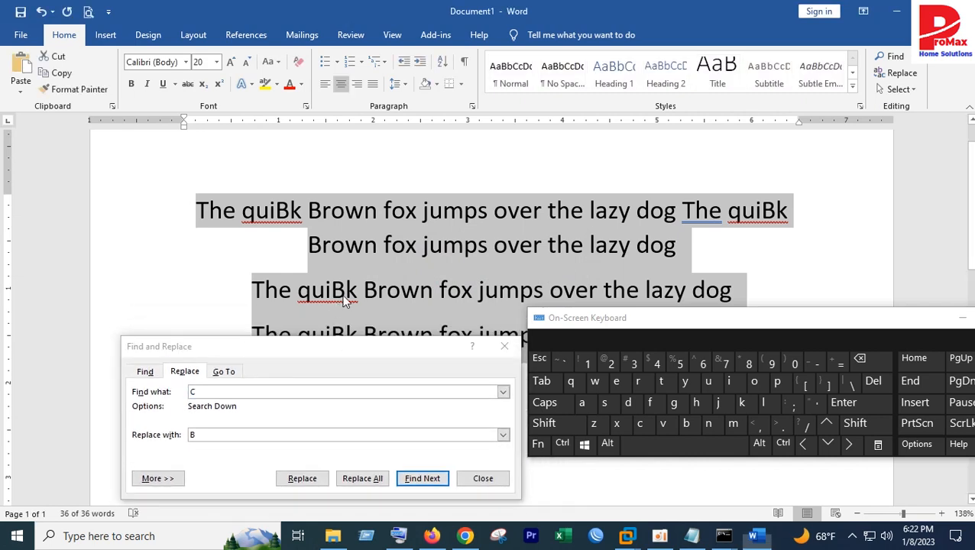
{"action": "left_click", "coordinate": [344, 300]}
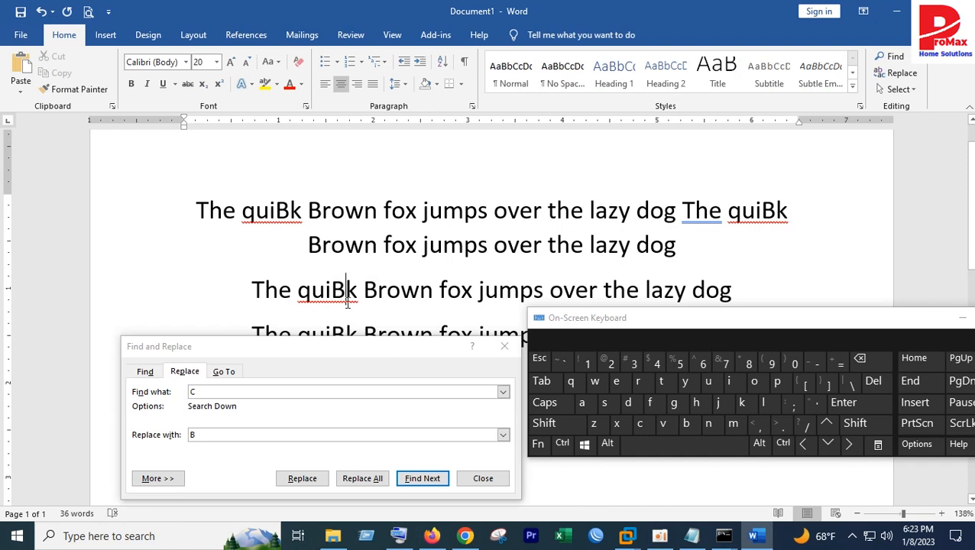
{"action": "key", "text": "BackSpace"}
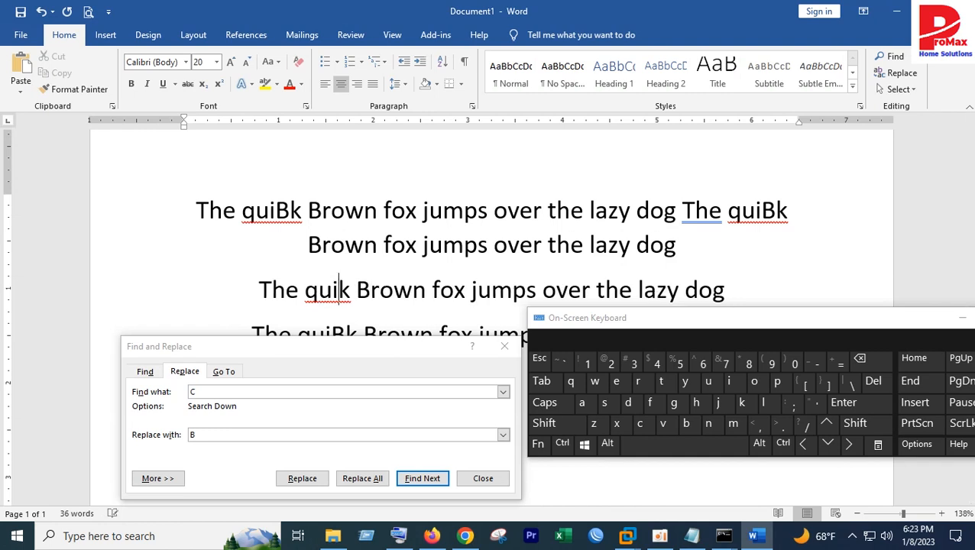
{"action": "type", "text": "c"}
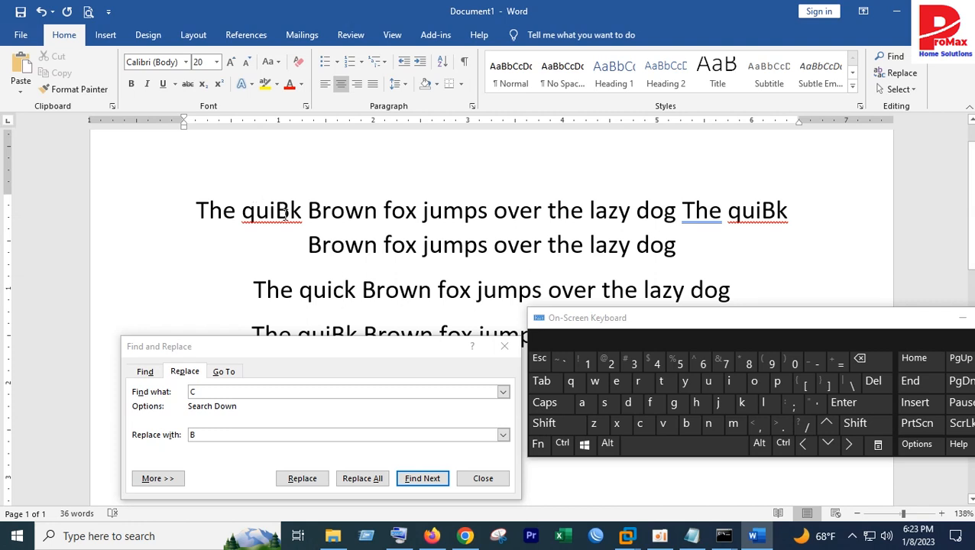
Correct the first "quiBk" in the opening line to "quick" with a lowercase c.
{"action": "left_click_drag", "start_coordinate": [287, 215], "coordinate": [278, 217]}
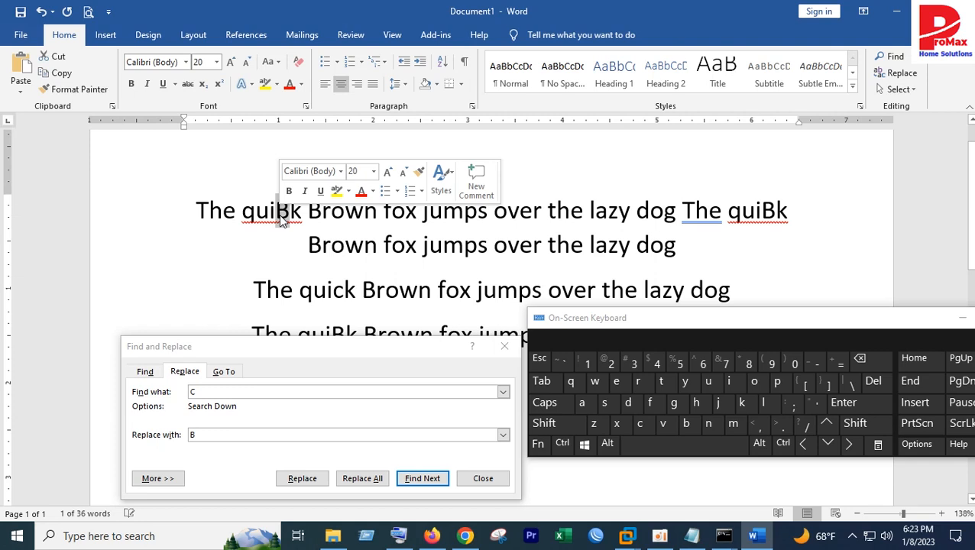
{"action": "type", "text": "C"}
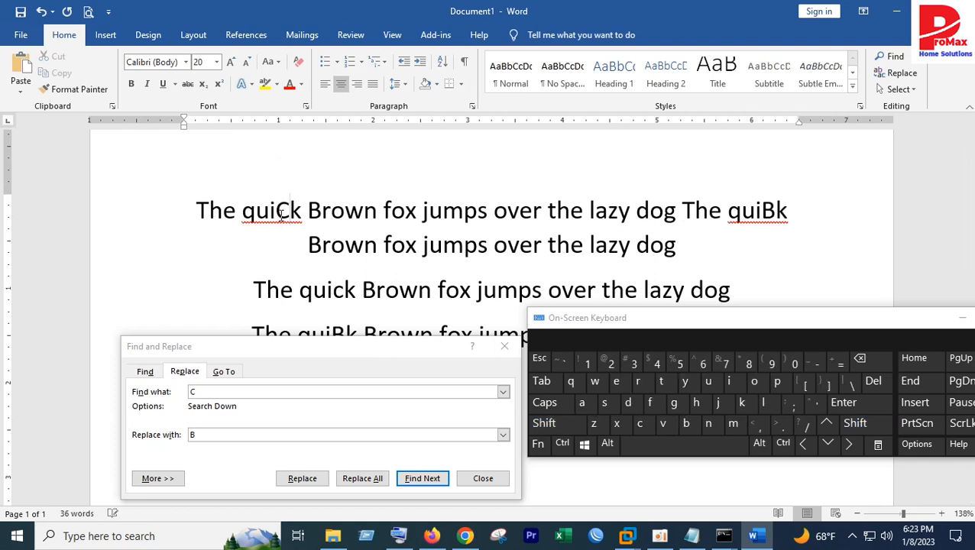
{"action": "key", "text": "BackSpace"}
{"action": "type", "text": "c"}
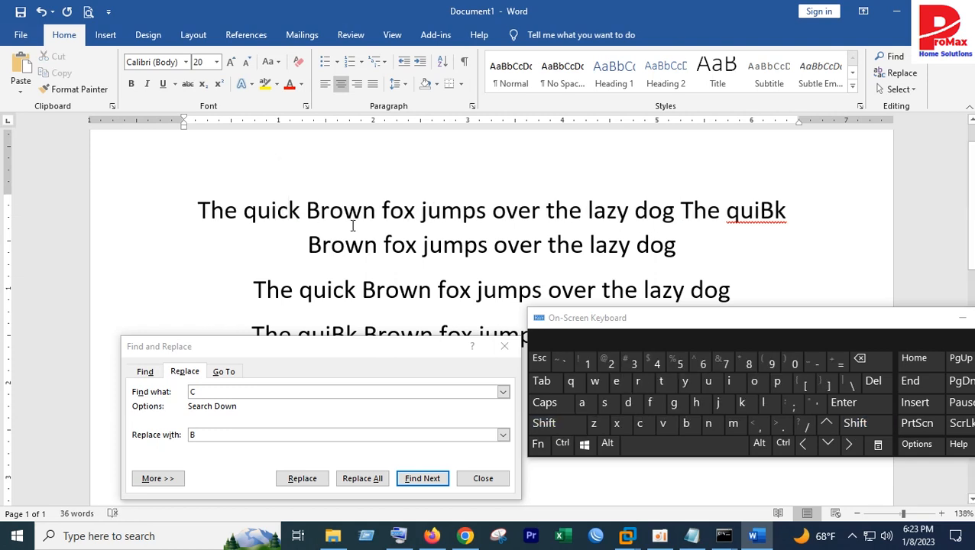
Correct the second "quiBk" in the opening line to "quick", undoing the mistaken letter edit with the On-Screen Keyboard.
{"action": "left_click_drag", "start_coordinate": [749, 221], "coordinate": [740, 227]}
{"action": "type", "text": "c"}
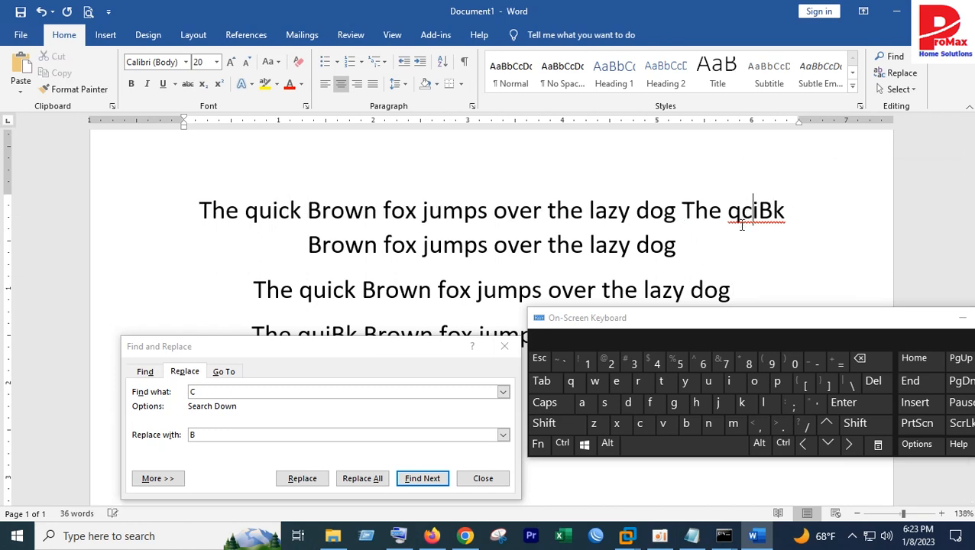
{"action": "key", "text": "Left"}
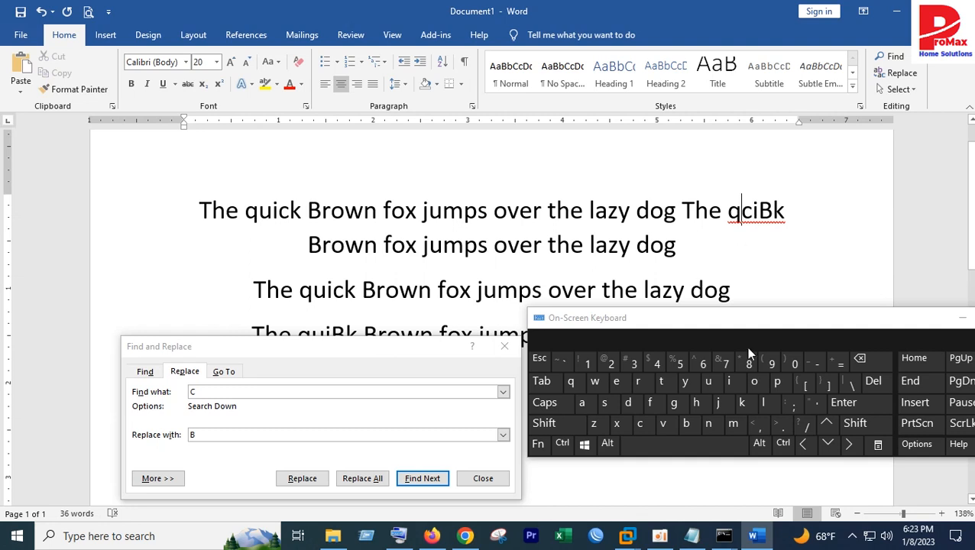
{"action": "left_click", "coordinate": [562, 444]}
{"action": "left_click", "coordinate": [594, 423]}
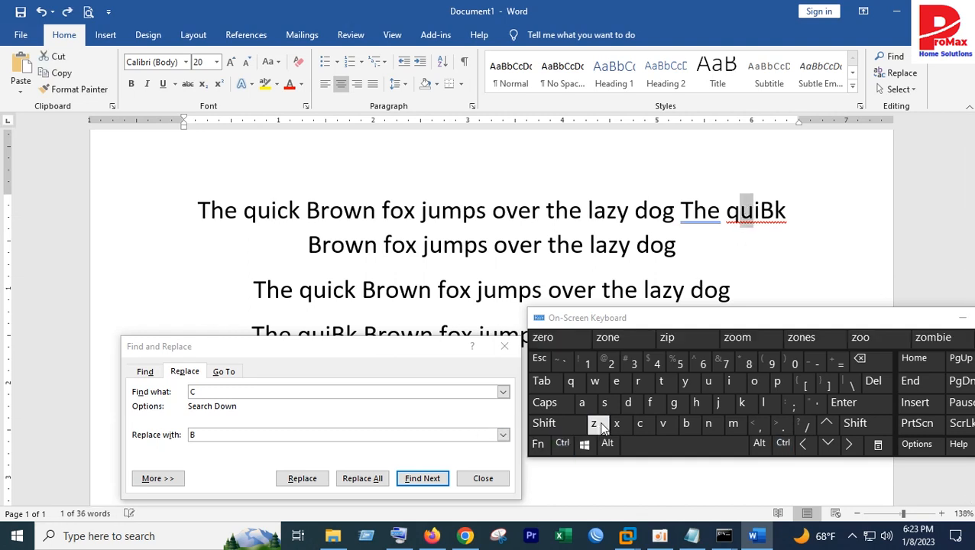
{"action": "left_click_drag", "start_coordinate": [757, 212], "coordinate": [773, 212]}
{"action": "type", "text": "c"}
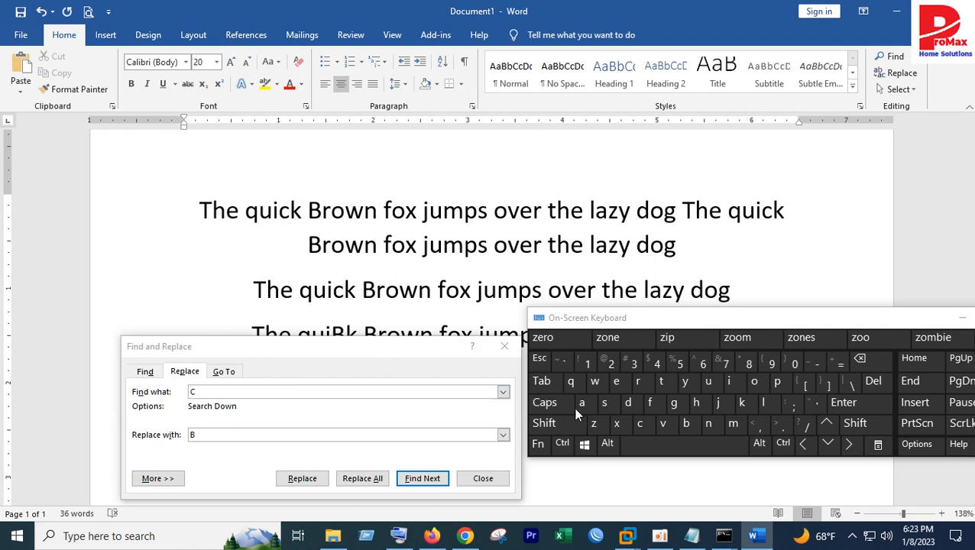
Close the Find and Replace dialog and italicize all the sentence copies with the On-Screen Keyboard shortcut.
{"action": "left_click", "coordinate": [504, 346]}
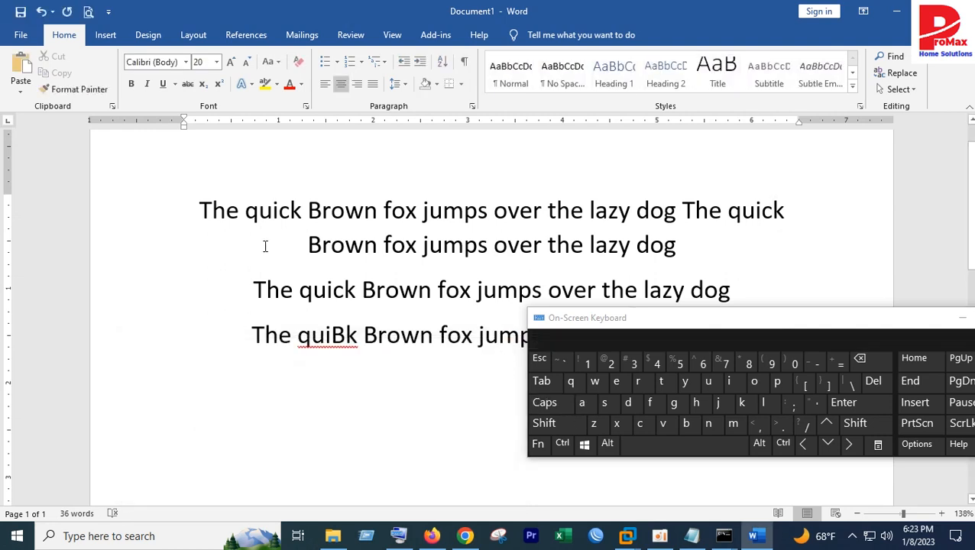
{"action": "left_click_drag", "start_coordinate": [206, 211], "coordinate": [532, 420]}
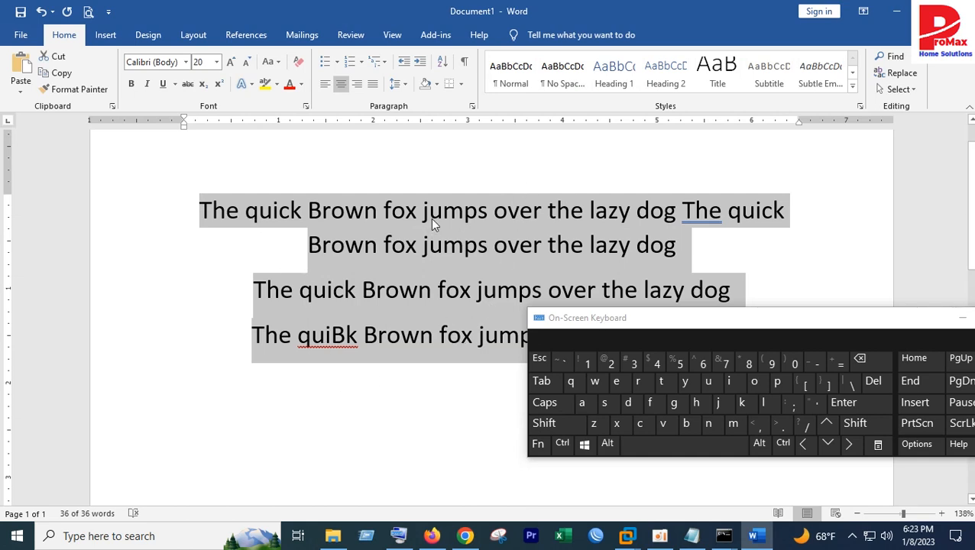
{"action": "left_click", "coordinate": [562, 443]}
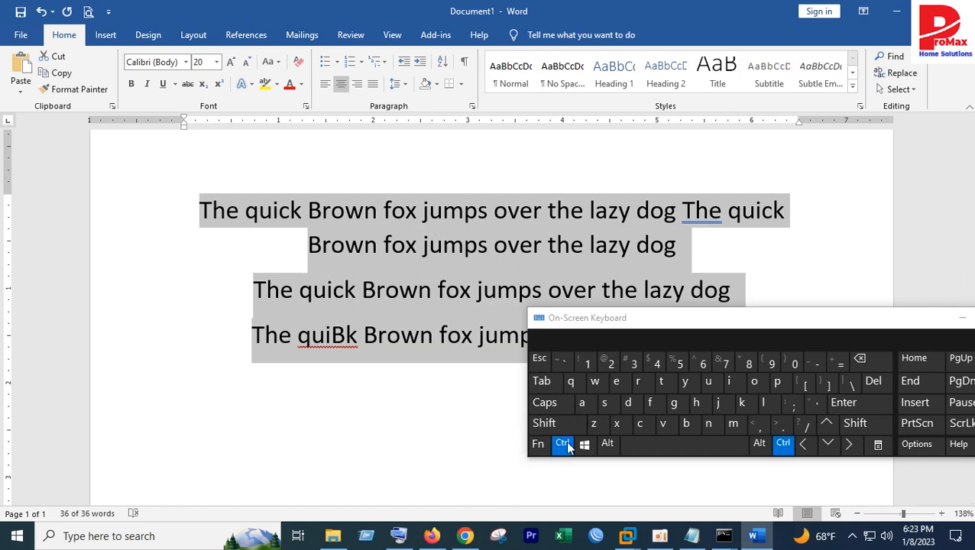
{"action": "left_click", "coordinate": [730, 382]}
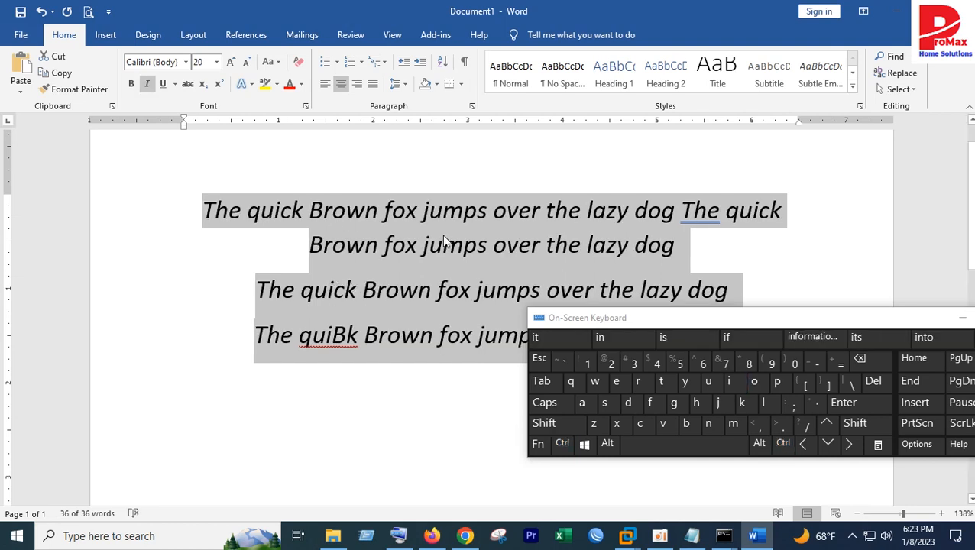
Toggle italics off, on and off again from the ribbon for the selected text, and reposition the On-Screen Keyboard.
{"action": "left_click", "coordinate": [149, 86]}
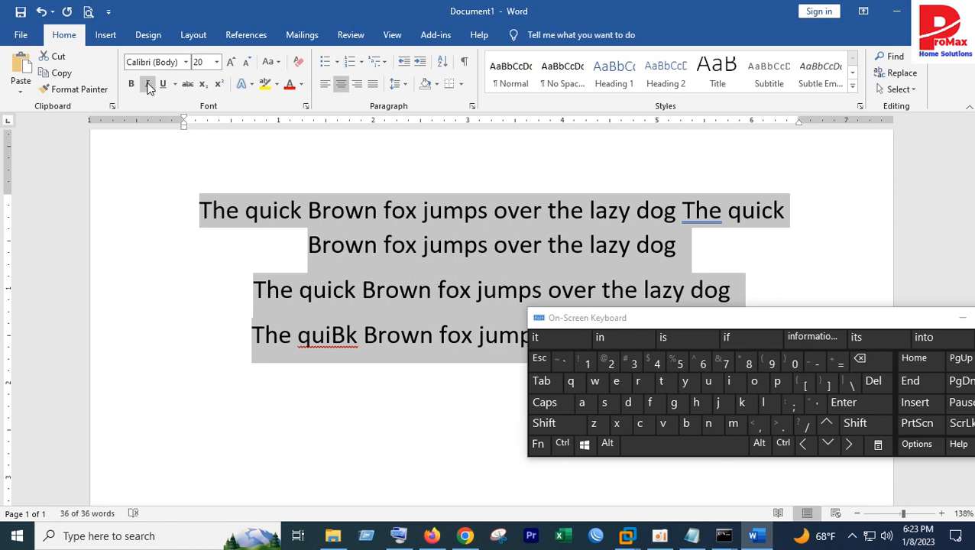
{"action": "left_click", "coordinate": [150, 85]}
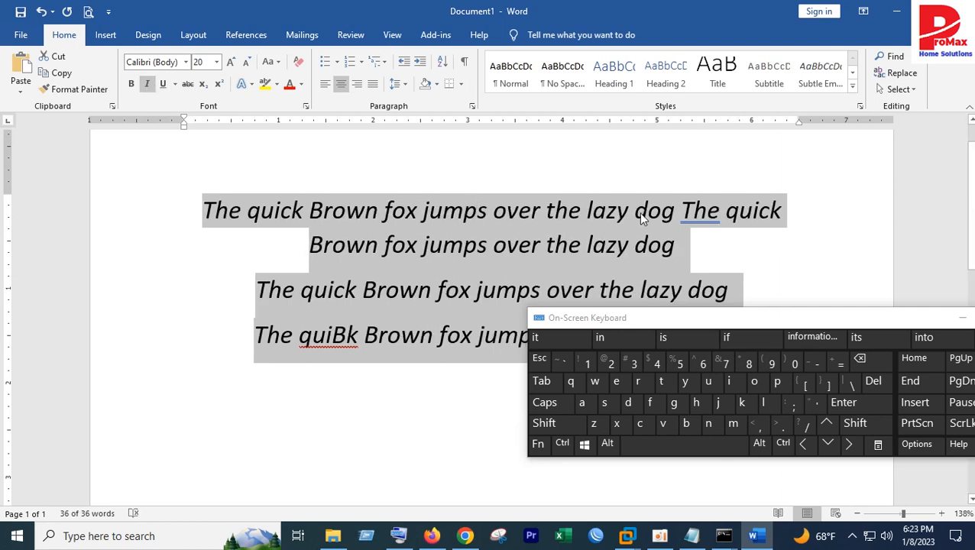
{"action": "left_click_drag", "start_coordinate": [729, 315], "coordinate": [447, 308]}
{"action": "left_click", "coordinate": [149, 85]}
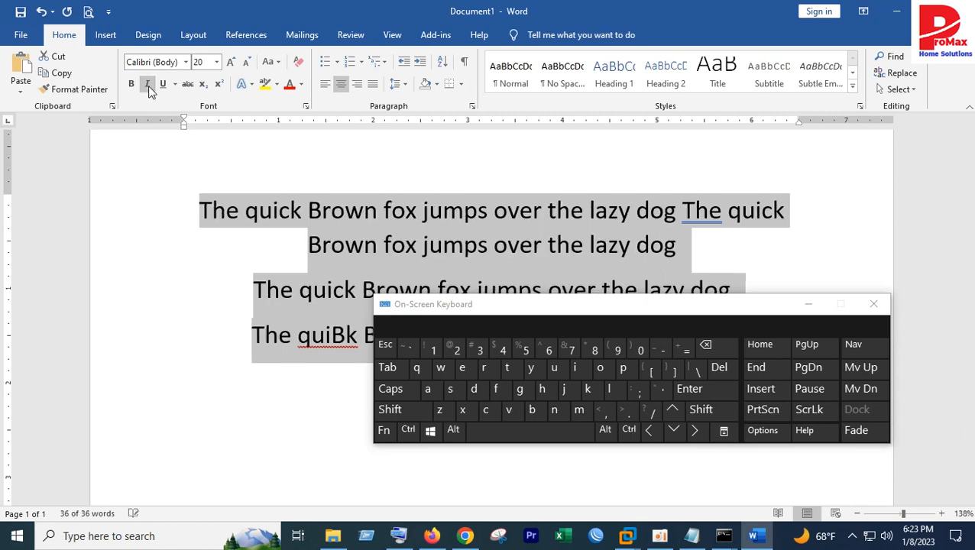
Justify the selected paragraphs with the On-Screen Keyboard shortcut and move the keyboard below the text.
{"action": "left_click", "coordinate": [408, 429]}
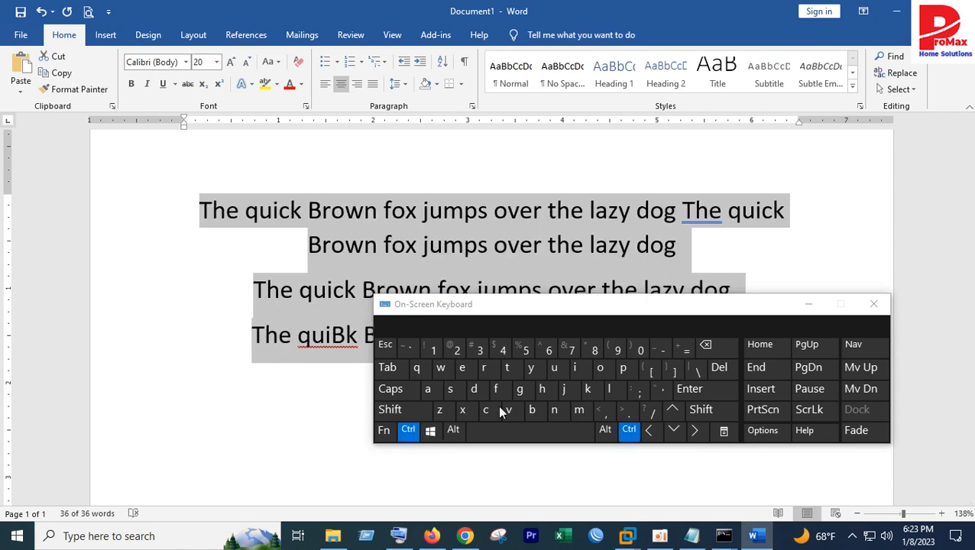
{"action": "left_click", "coordinate": [563, 390]}
{"action": "left_click_drag", "start_coordinate": [779, 309], "coordinate": [808, 421]}
Reselect all the sentence copies and align them left.
{"action": "left_click", "coordinate": [633, 240]}
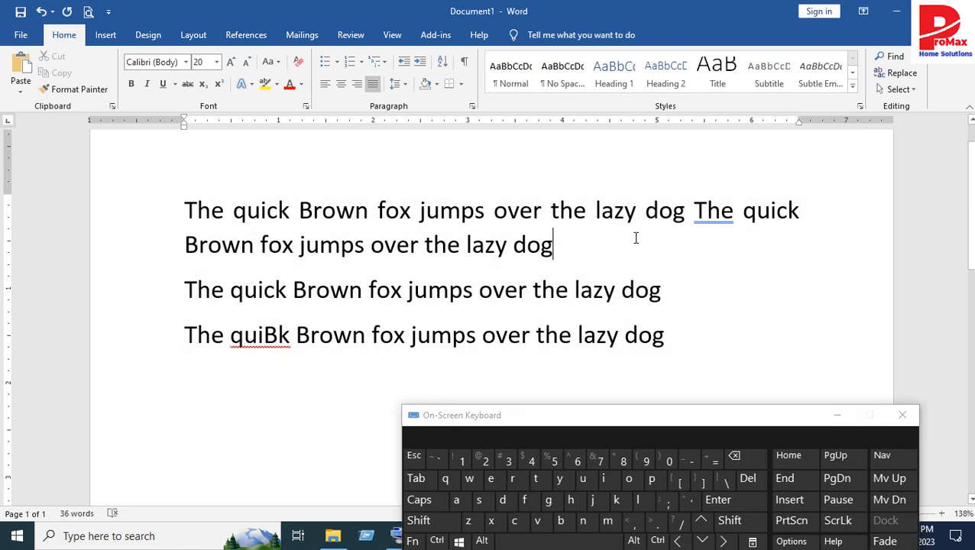
{"action": "left_click_drag", "start_coordinate": [729, 364], "coordinate": [160, 195]}
{"action": "left_click", "coordinate": [326, 84]}
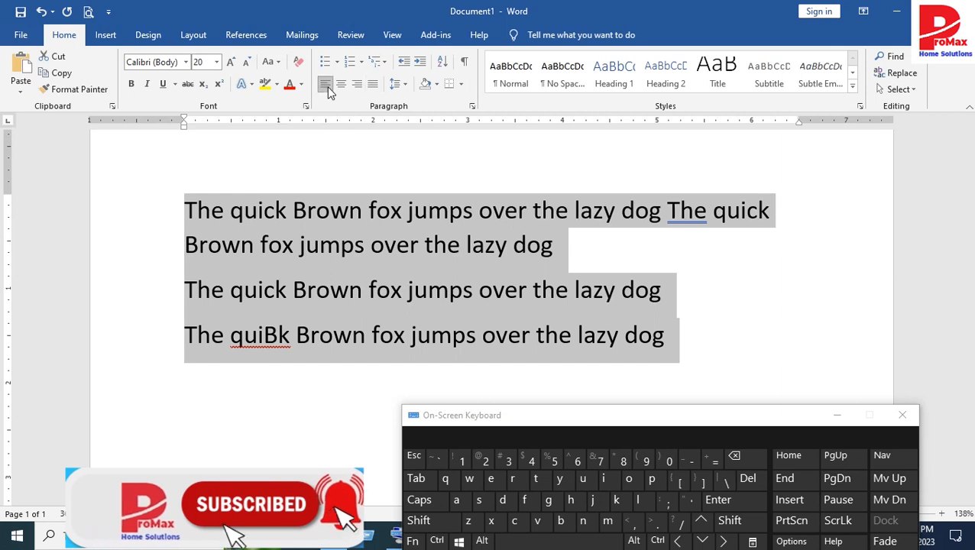
Copy "over the lazy dog" and paste it after the second line, on its own line below, and after the following sentence.
{"action": "left_click", "coordinate": [658, 285]}
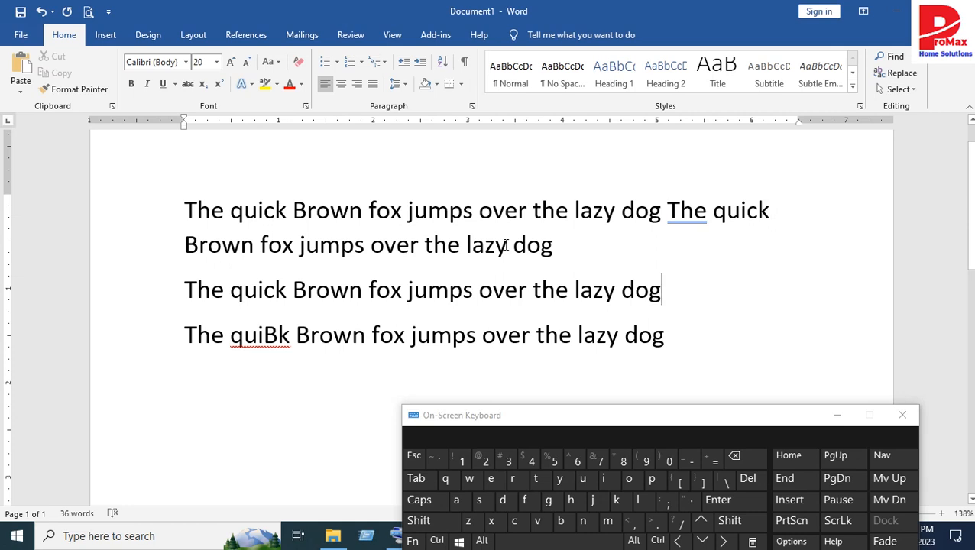
{"action": "left_click_drag", "start_coordinate": [372, 244], "coordinate": [570, 255]}
{"action": "key", "text": "ctrl+c"}
{"action": "left_click", "coordinate": [573, 254]}
{"action": "key", "text": "ctrl+v"}
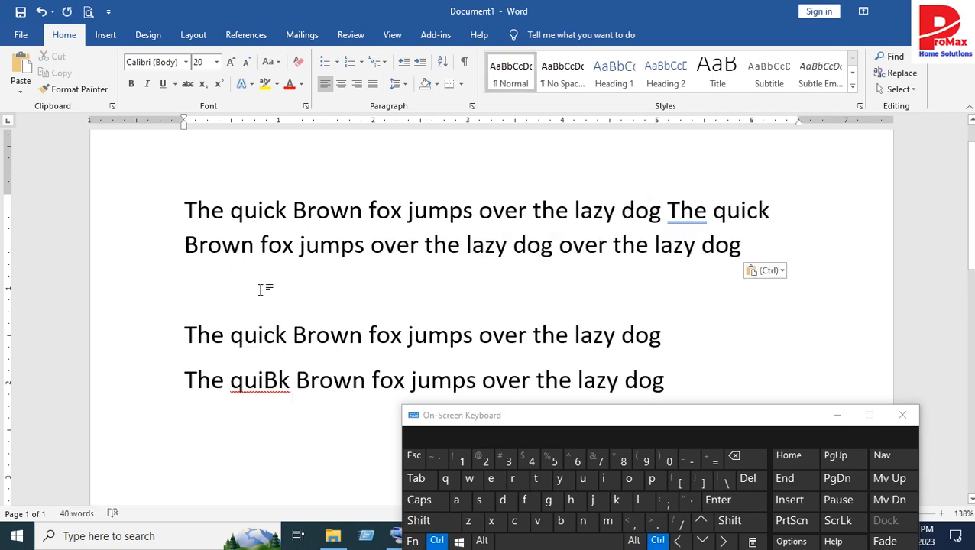
{"action": "key", "text": "ctrl+v"}
{"action": "key", "text": "BackSpace"}
{"action": "left_click", "coordinate": [700, 339]}
{"action": "key", "text": "ctrl+v"}
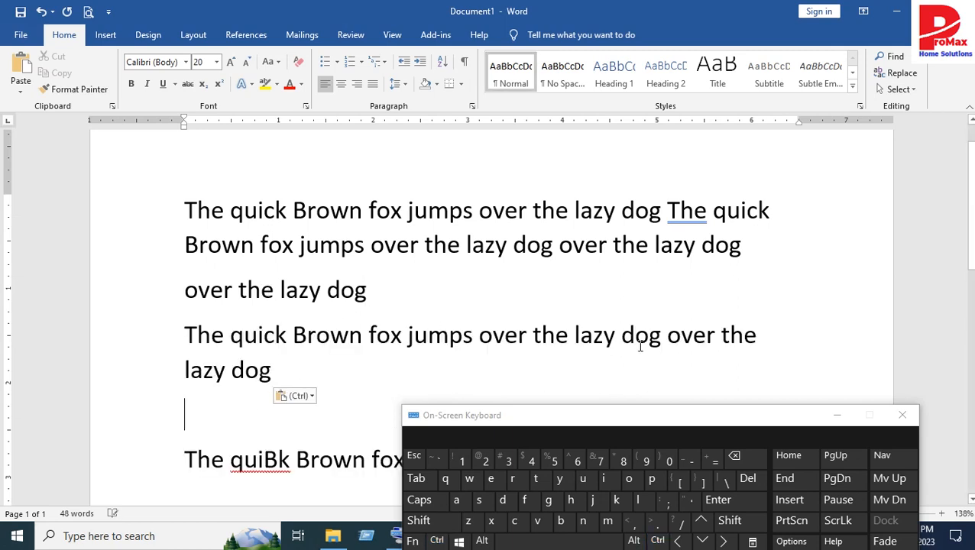
Remove the empty paragraph and join the last two sentences to the separate "over the lazy dog" line as one paragraph.
{"action": "scroll", "coordinate": [640, 346], "scroll_direction": "down", "scroll_amount": 2}
{"action": "key", "text": "BackSpace"}
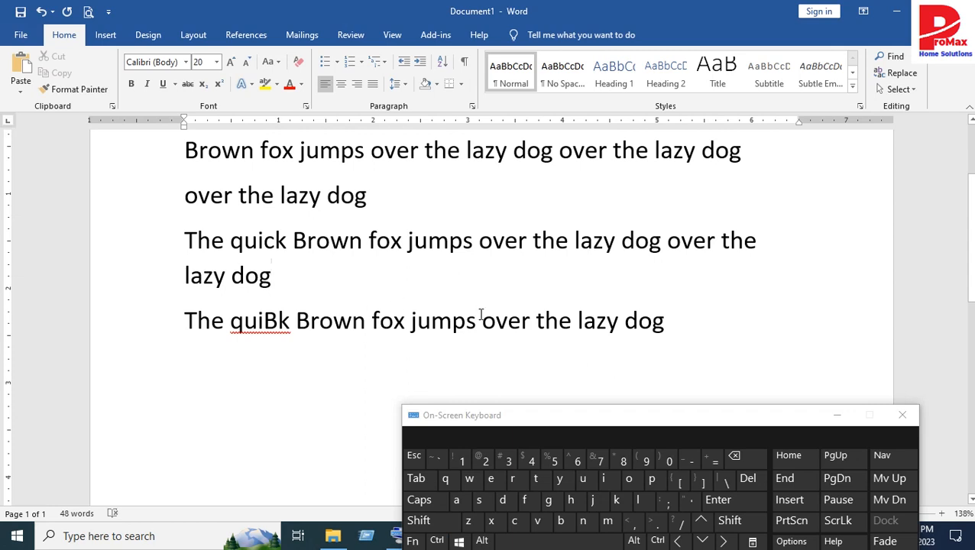
{"action": "left_click", "coordinate": [189, 322]}
{"action": "key", "text": "BackSpace"}
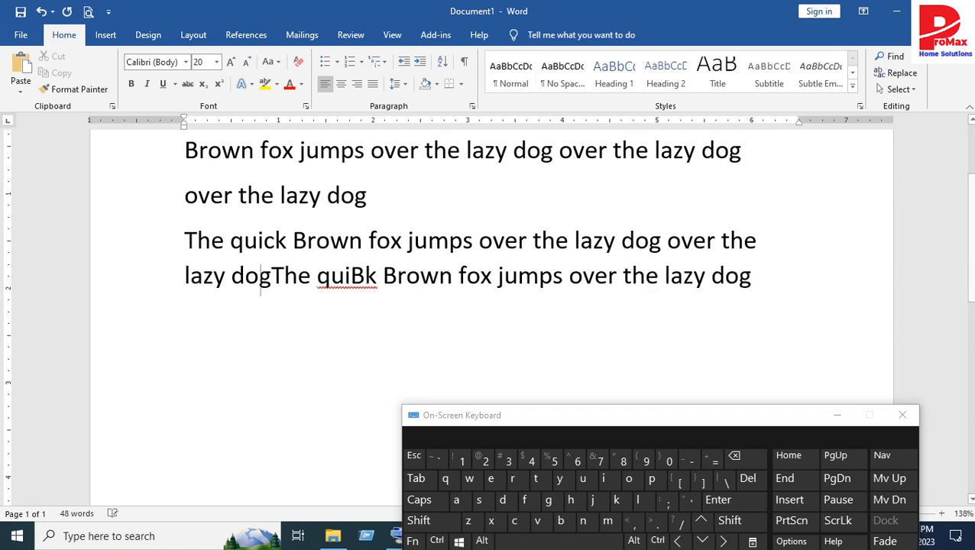
{"action": "scroll", "coordinate": [315, 335], "scroll_direction": "up", "scroll_amount": 2}
{"action": "left_click", "coordinate": [186, 335]}
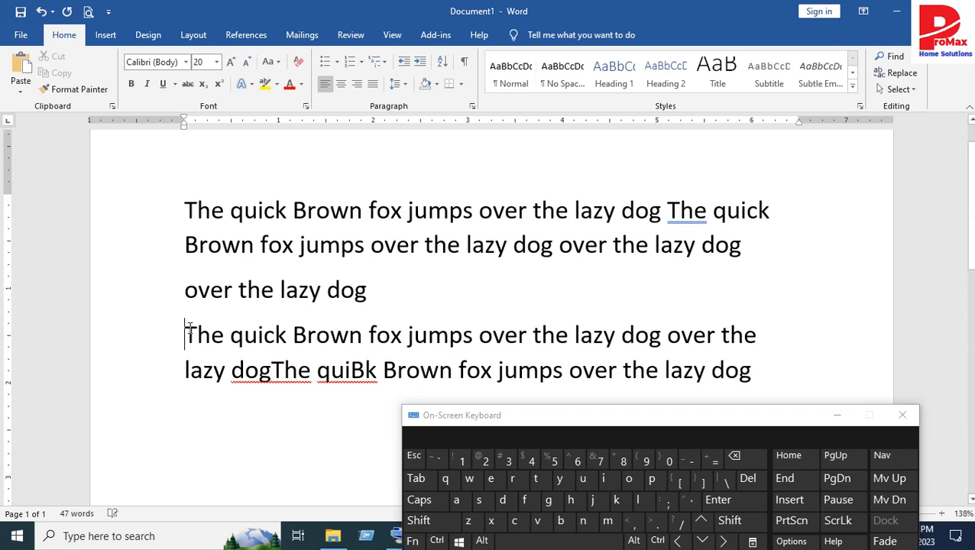
{"action": "key", "text": "BackSpace"}
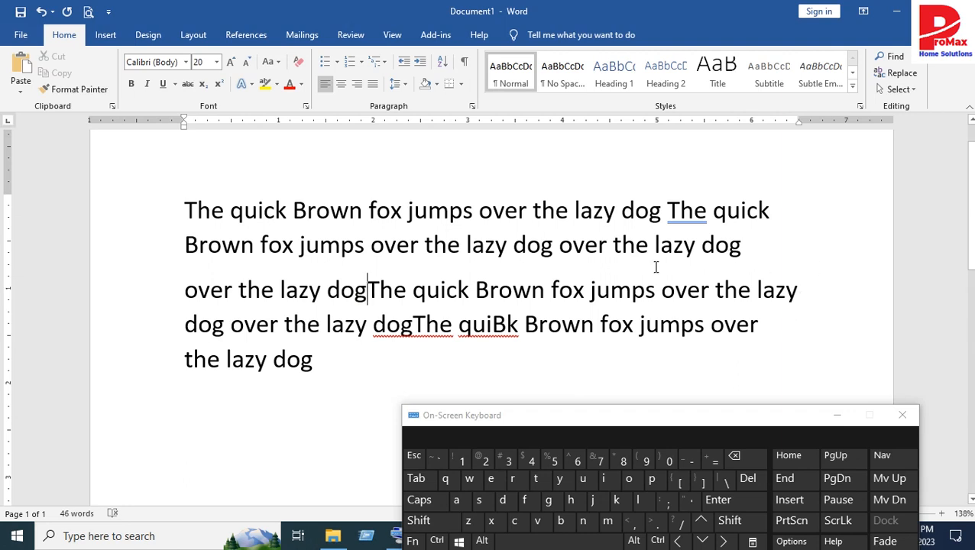
Select all the text and justify it with the On-Screen Keyboard shortcut, placing the keyboard below the text.
{"action": "left_click_drag", "start_coordinate": [341, 359], "coordinate": [161, 211]}
{"action": "left_click_drag", "start_coordinate": [453, 420], "coordinate": [470, 305]}
{"action": "left_click", "coordinate": [455, 425]}
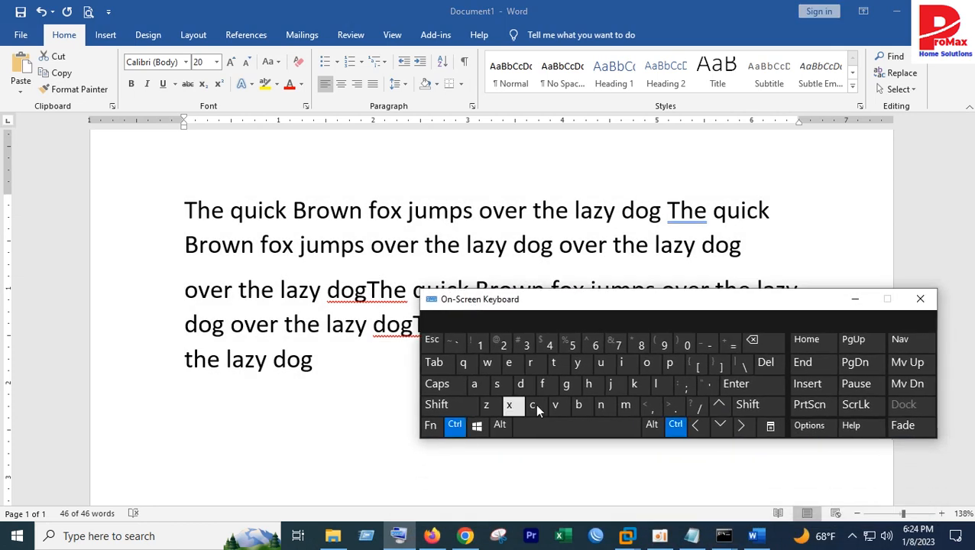
{"action": "left_click", "coordinate": [614, 385]}
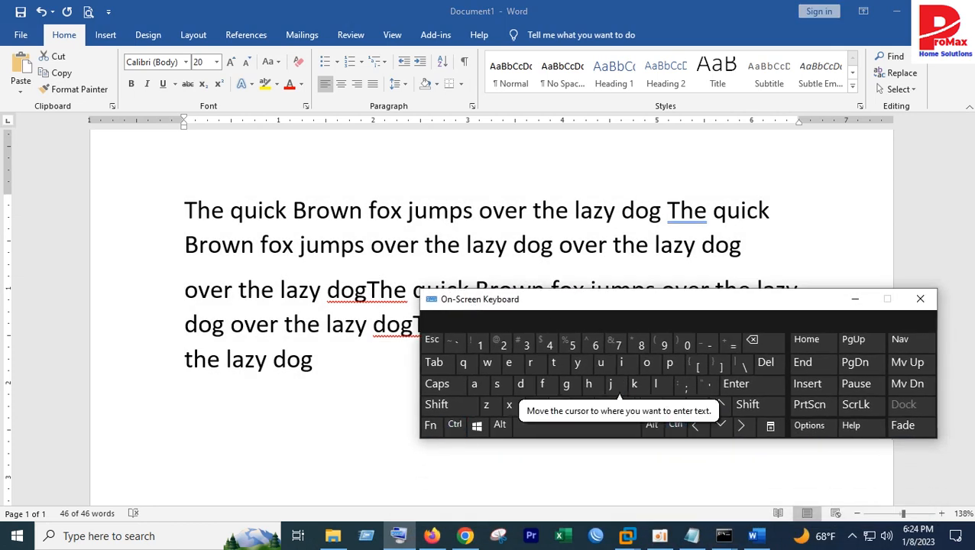
{"action": "left_click_drag", "start_coordinate": [532, 300], "coordinate": [560, 355]}
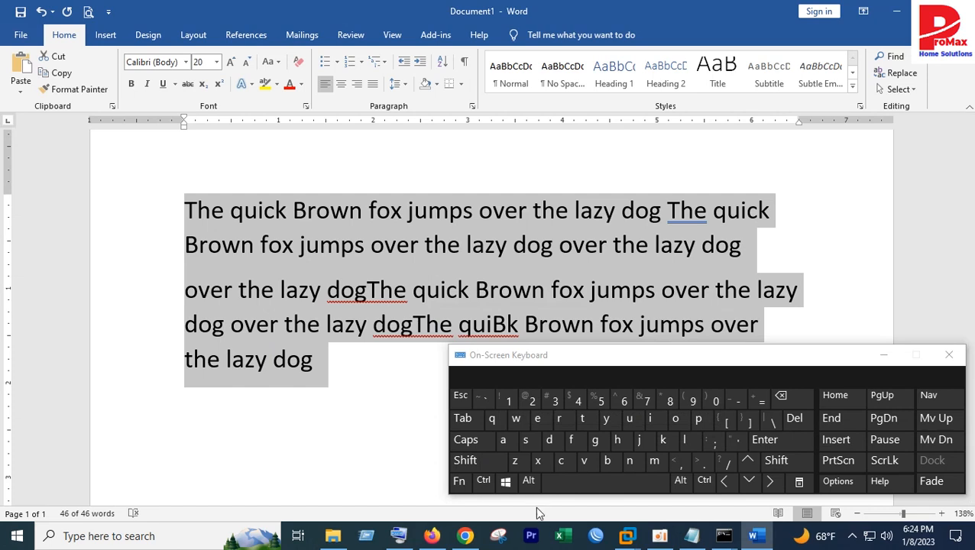
{"action": "left_click", "coordinate": [483, 480]}
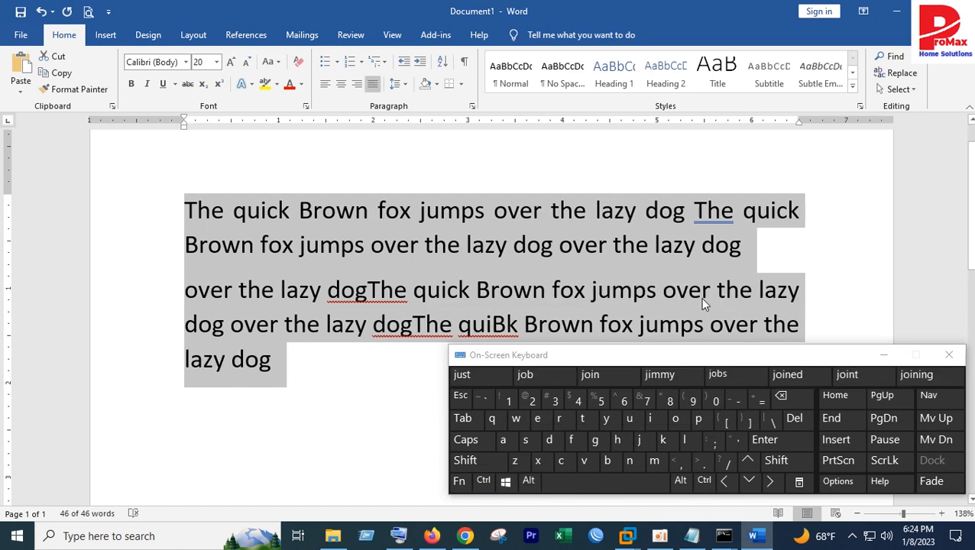
Add "bbjm" at the end of the first paragraph.
{"action": "left_click", "coordinate": [766, 244]}
{"action": "type", "text": "b"}
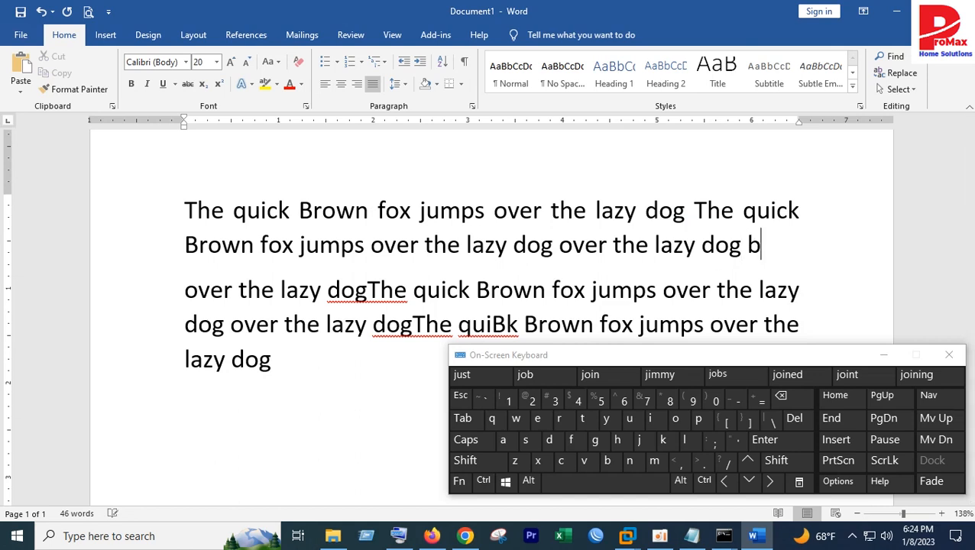
{"action": "type", "text": "bjmm"}
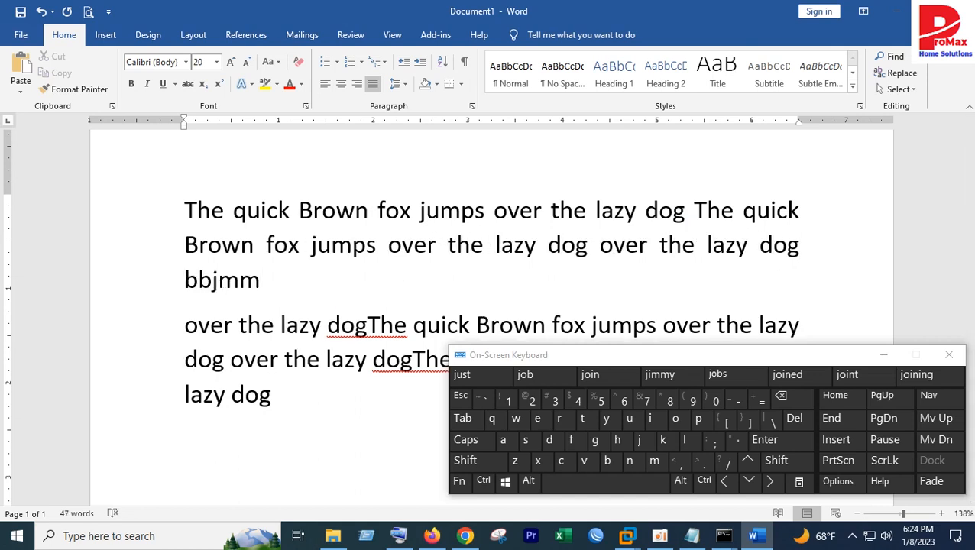
{"action": "key", "text": "BackSpace"}
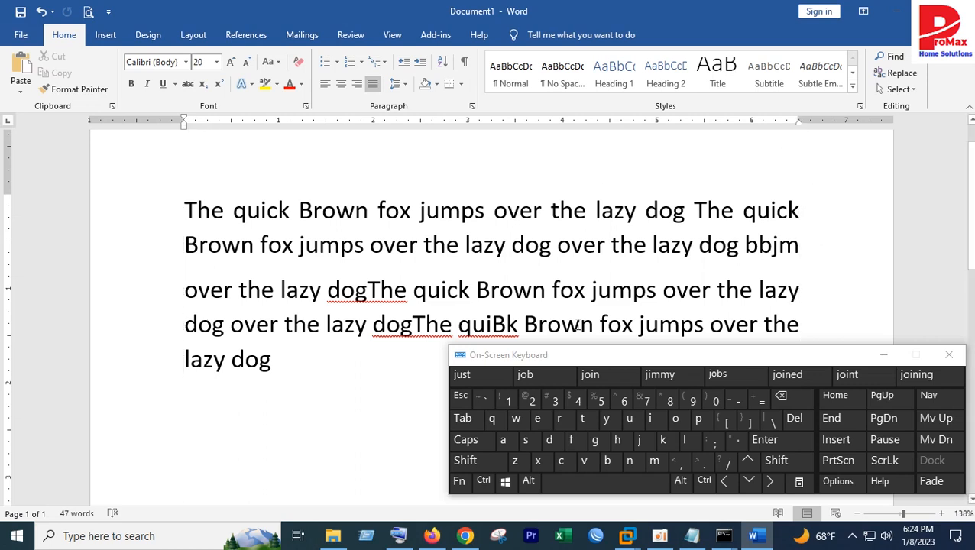
Select all the text, open the Insert Hyperlink dialog with the On-Screen Keyboard shortcut, and close it without adding a link.
{"action": "left_click_drag", "start_coordinate": [289, 369], "coordinate": [157, 218]}
{"action": "left_click_drag", "start_coordinate": [534, 357], "coordinate": [400, 316]}
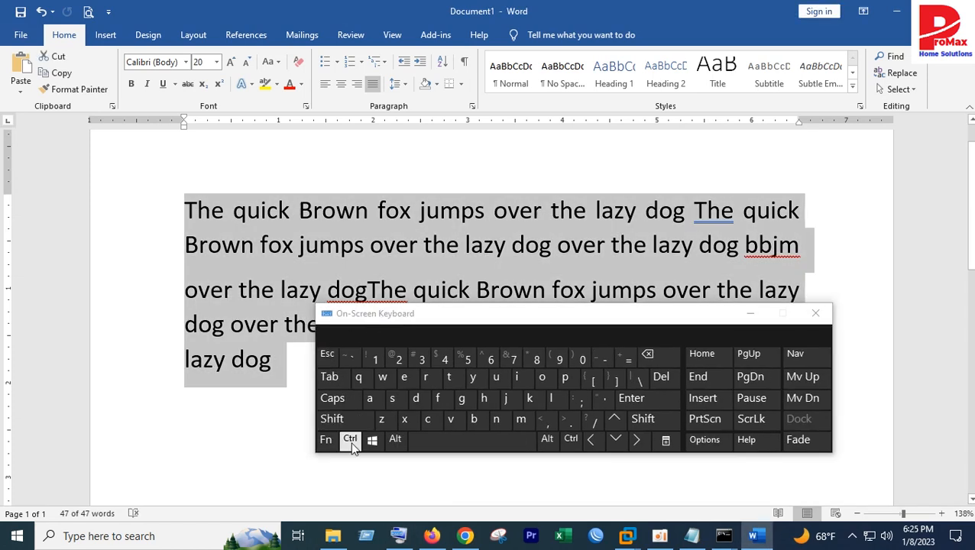
{"action": "left_click", "coordinate": [350, 441]}
{"action": "left_click", "coordinate": [531, 398]}
{"action": "left_click_drag", "start_coordinate": [452, 315], "coordinate": [492, 348]}
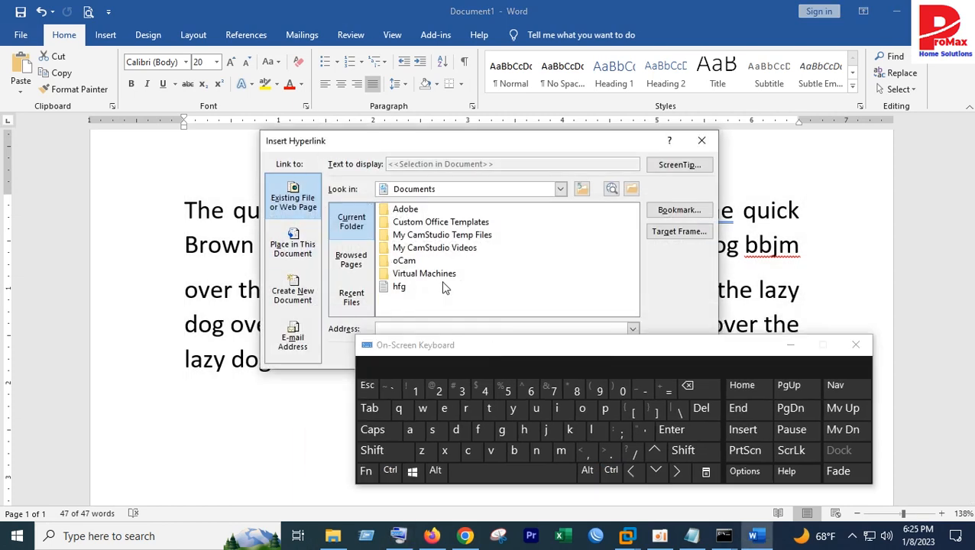
{"action": "left_click", "coordinate": [704, 142]}
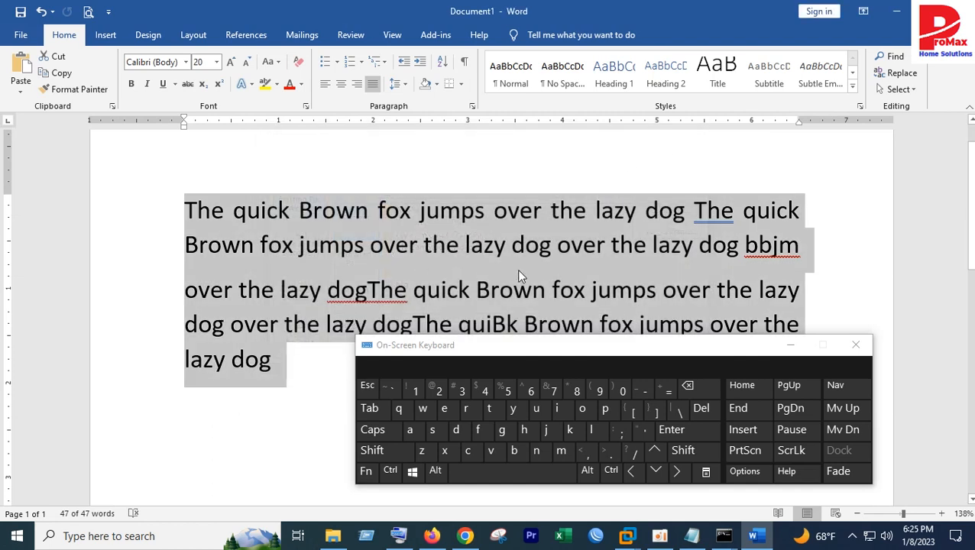
Switch the selected text to left-aligned, back to justified and left-aligned again with the On-Screen Keyboard's left-align shortcut.
{"action": "left_click", "coordinate": [390, 471]}
{"action": "left_click", "coordinate": [597, 431]}
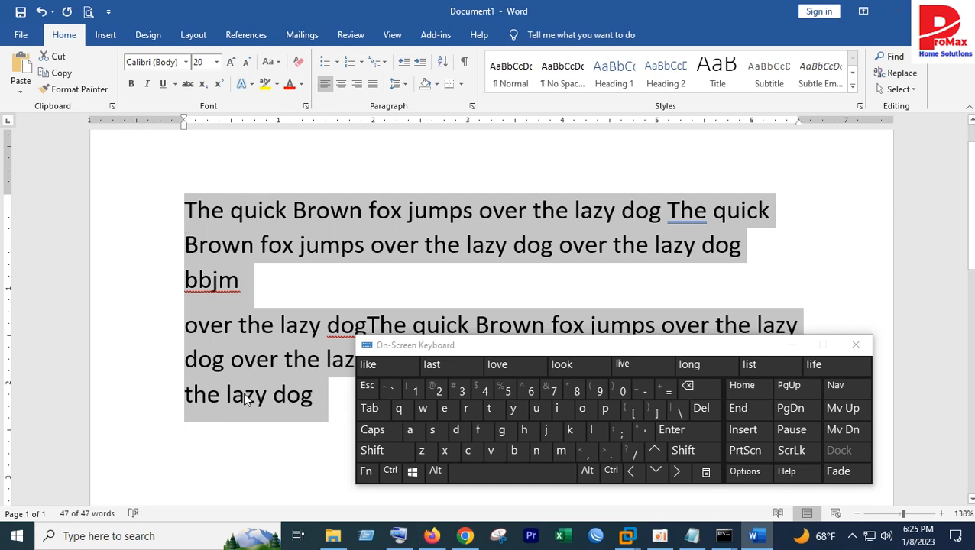
{"action": "left_click", "coordinate": [389, 471]}
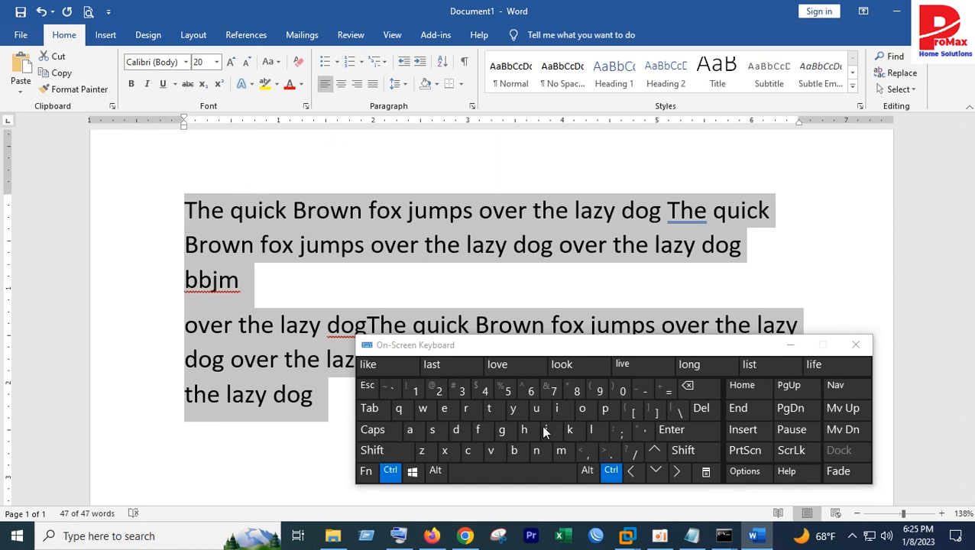
{"action": "left_click", "coordinate": [593, 433]}
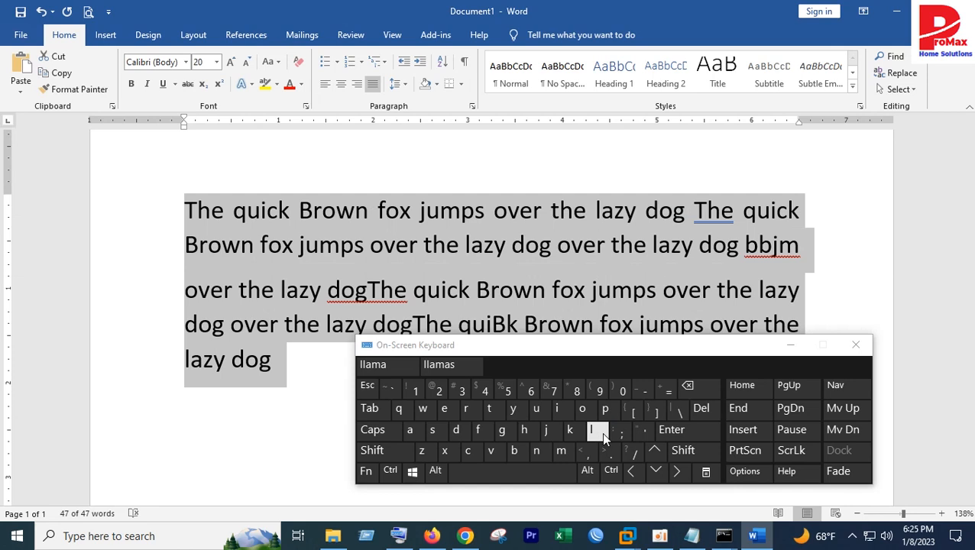
{"action": "left_click", "coordinate": [389, 472]}
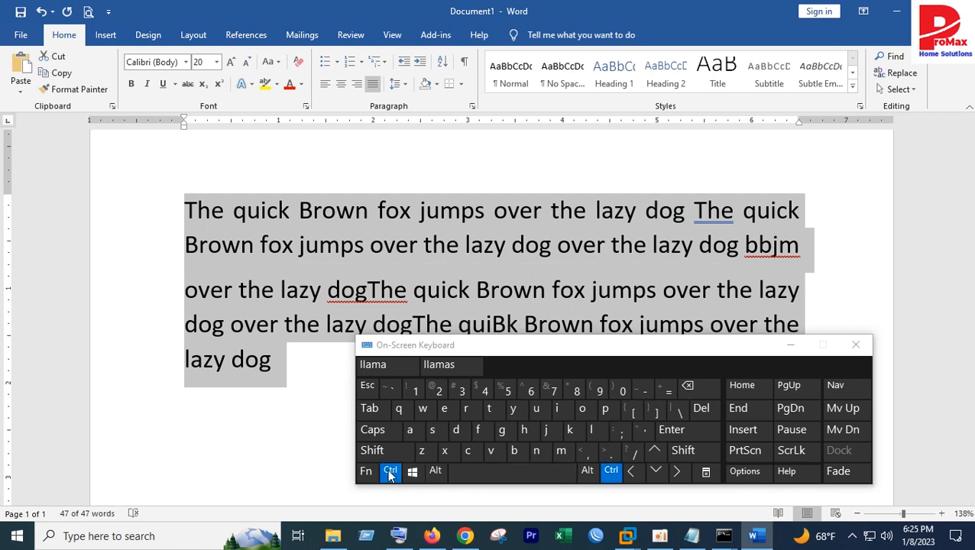
{"action": "left_click", "coordinate": [595, 433]}
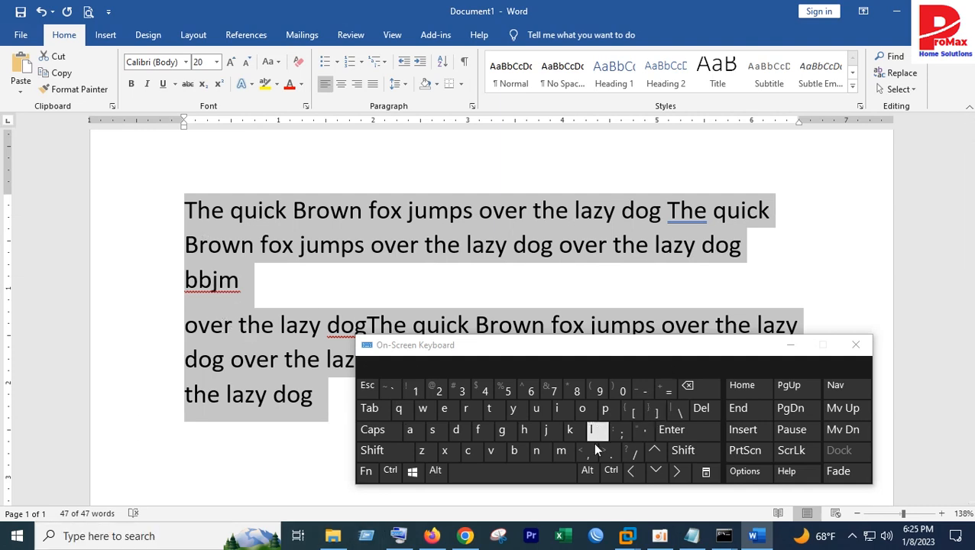
Increase the left indent of the selected paragraphs by three levels with the On-Screen Keyboard shortcut.
{"action": "left_click", "coordinate": [391, 471]}
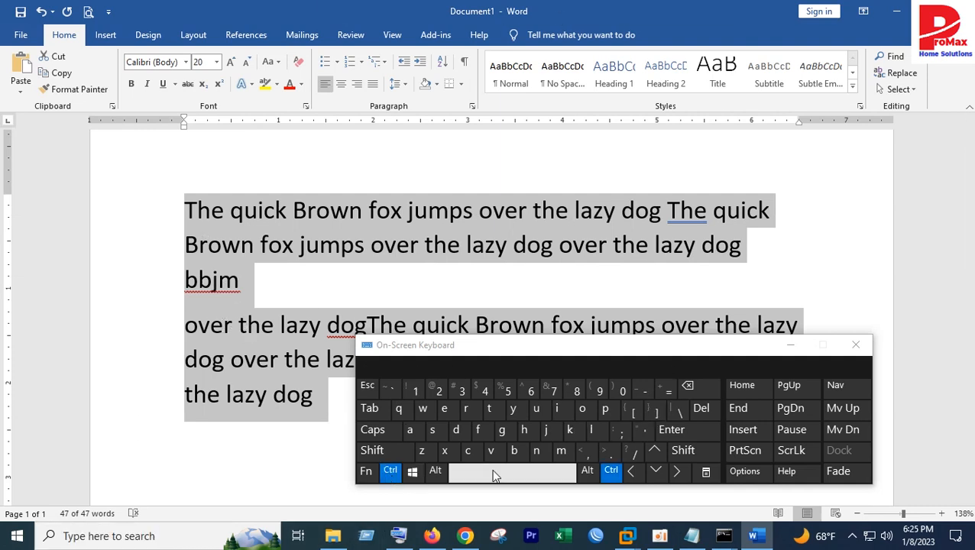
{"action": "left_click", "coordinate": [560, 452]}
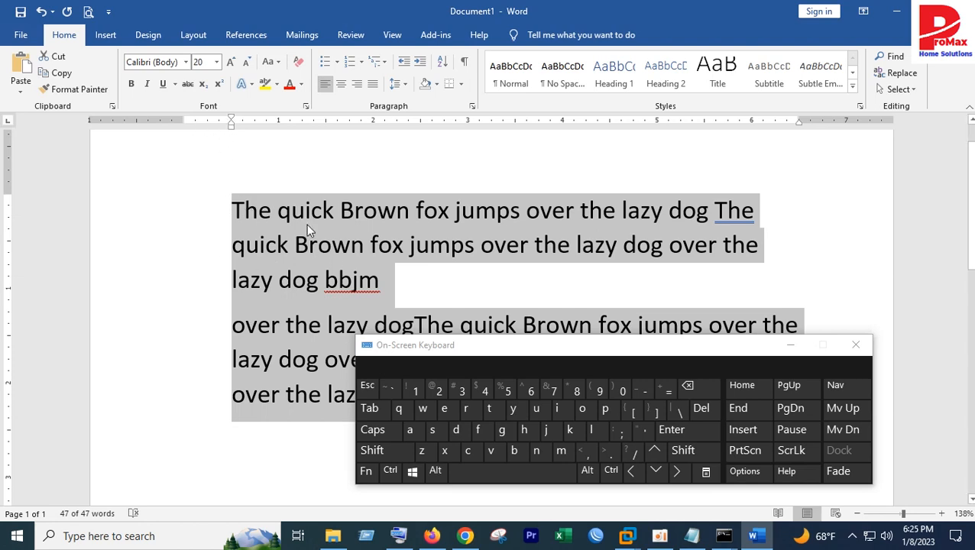
{"action": "left_click", "coordinate": [390, 471]}
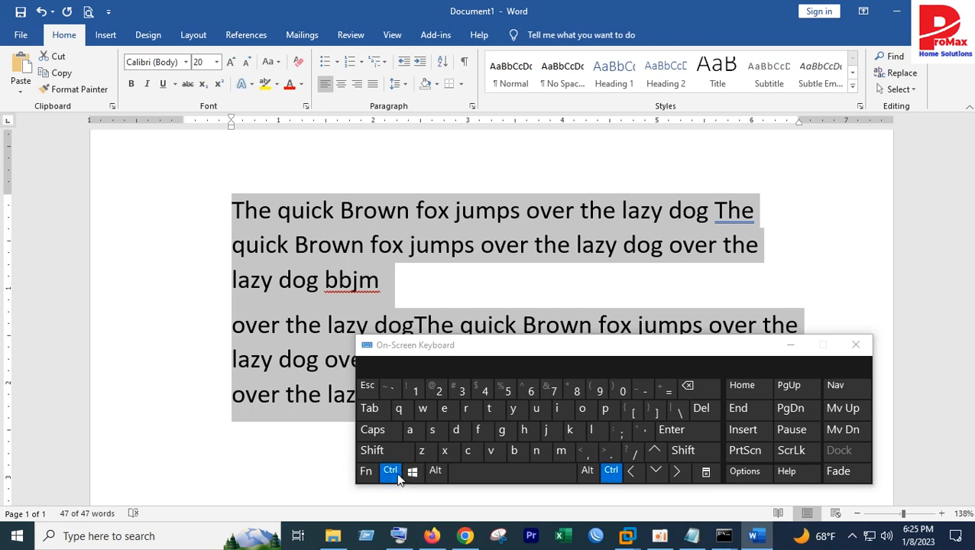
{"action": "left_click", "coordinate": [561, 452]}
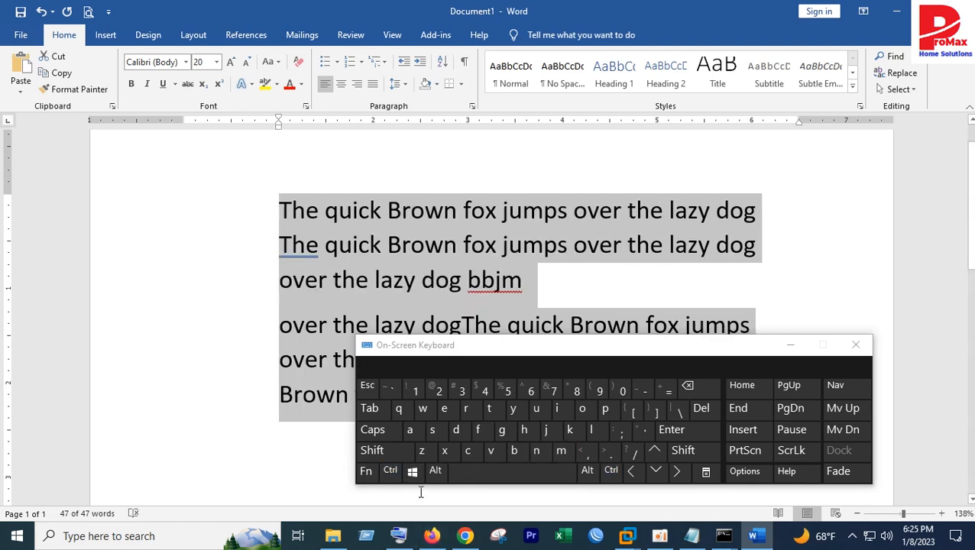
{"action": "left_click", "coordinate": [391, 471]}
{"action": "left_click", "coordinate": [561, 451]}
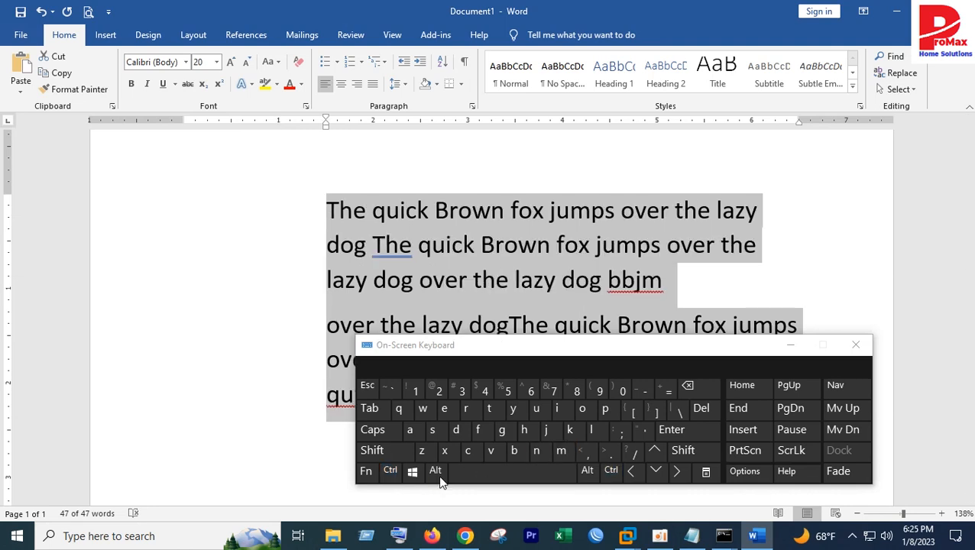
Toggle the indented text to justified with the left-align shortcut and realign it left from the ribbon.
{"action": "left_click", "coordinate": [391, 472]}
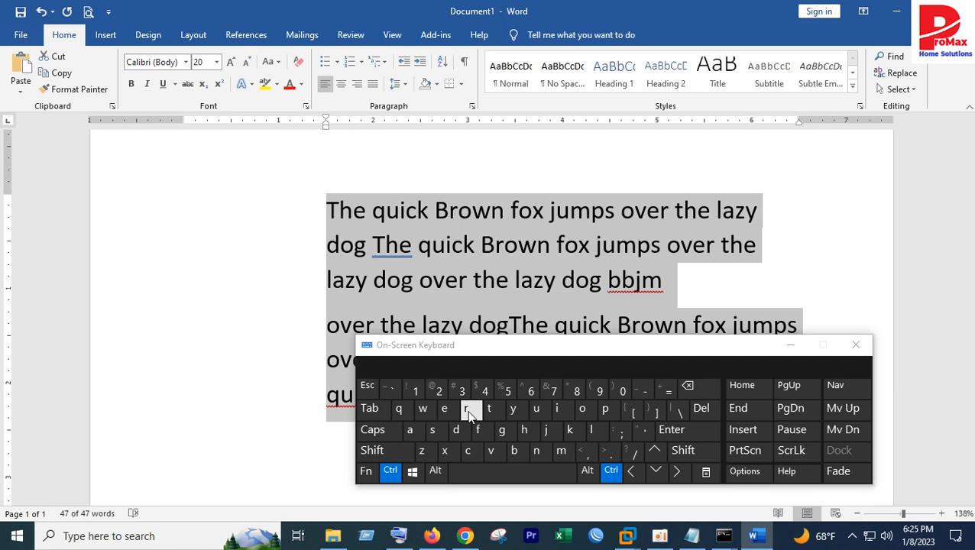
{"action": "left_click", "coordinate": [592, 433]}
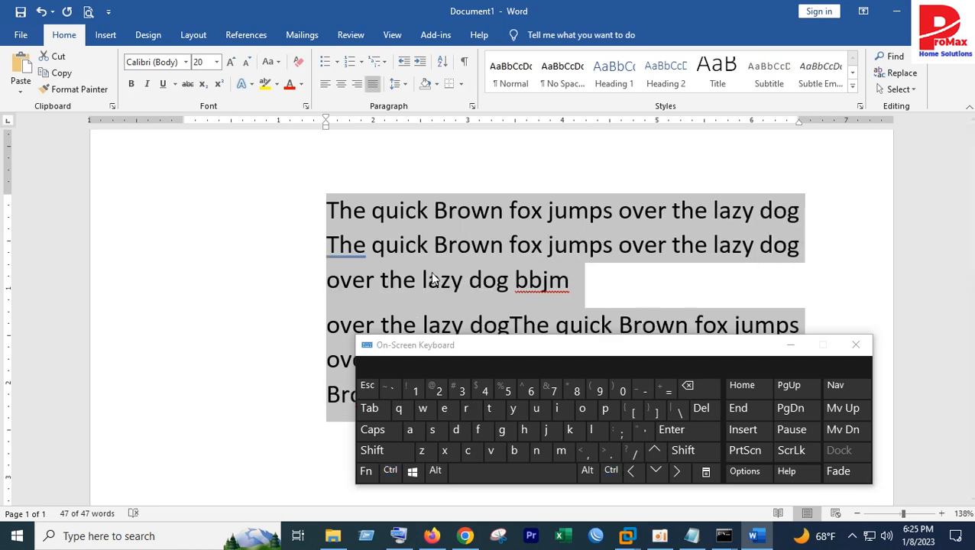
{"action": "left_click", "coordinate": [327, 85]}
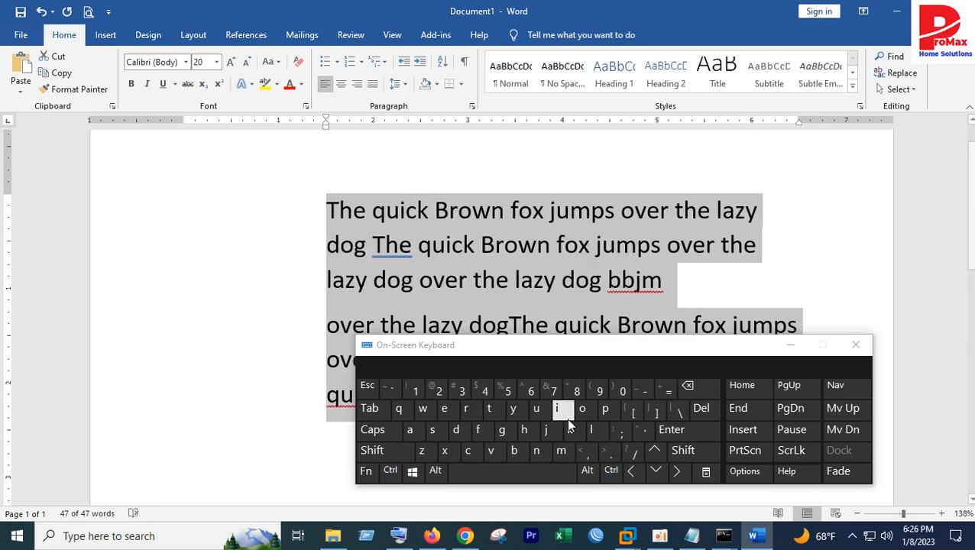
Undo the last two alignment changes, reset the left indent to the margin on the ruler, and keep all the text selected.
{"action": "left_click", "coordinate": [387, 472]}
{"action": "left_click", "coordinate": [419, 456]}
{"action": "left_click", "coordinate": [390, 470]}
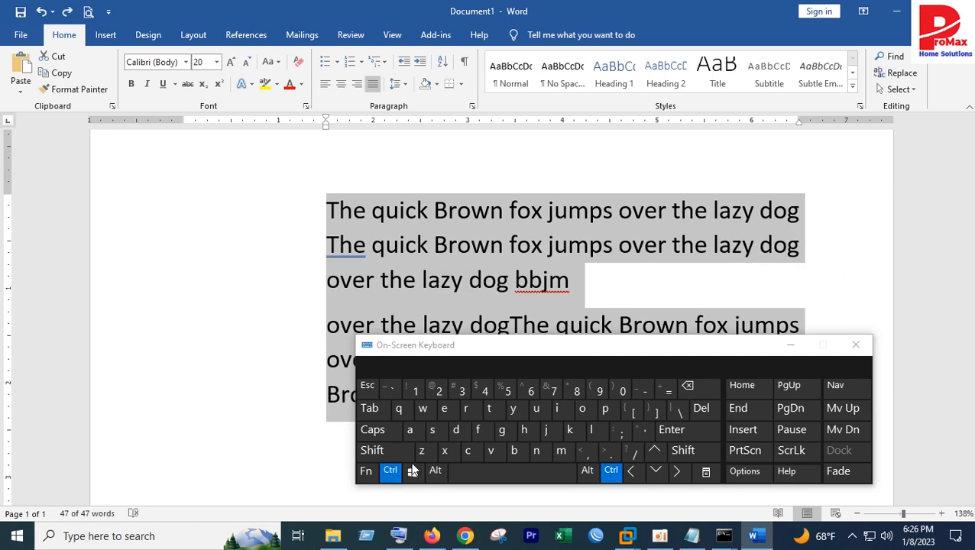
{"action": "left_click", "coordinate": [421, 454]}
{"action": "left_click_drag", "start_coordinate": [327, 125], "coordinate": [184, 135]}
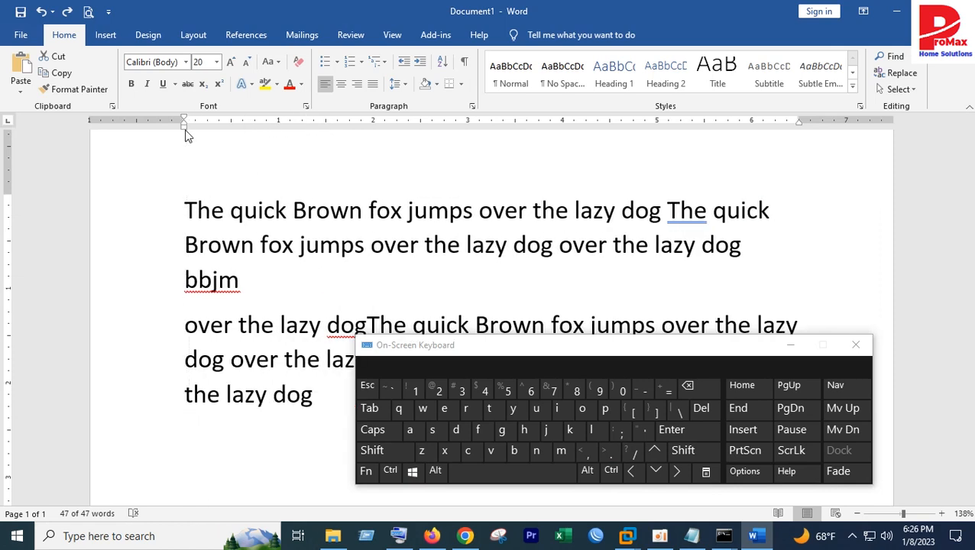
{"action": "key", "text": "ctrl+a"}
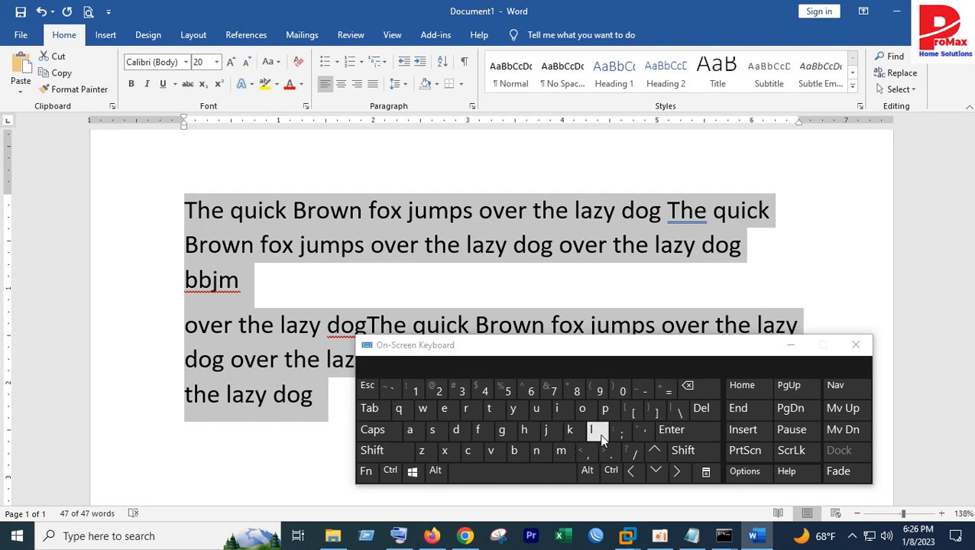
Create a new blank document with the On-Screen Keyboard shortcut and close it to return to Document1.
{"action": "left_click", "coordinate": [391, 471]}
{"action": "left_click", "coordinate": [535, 451]}
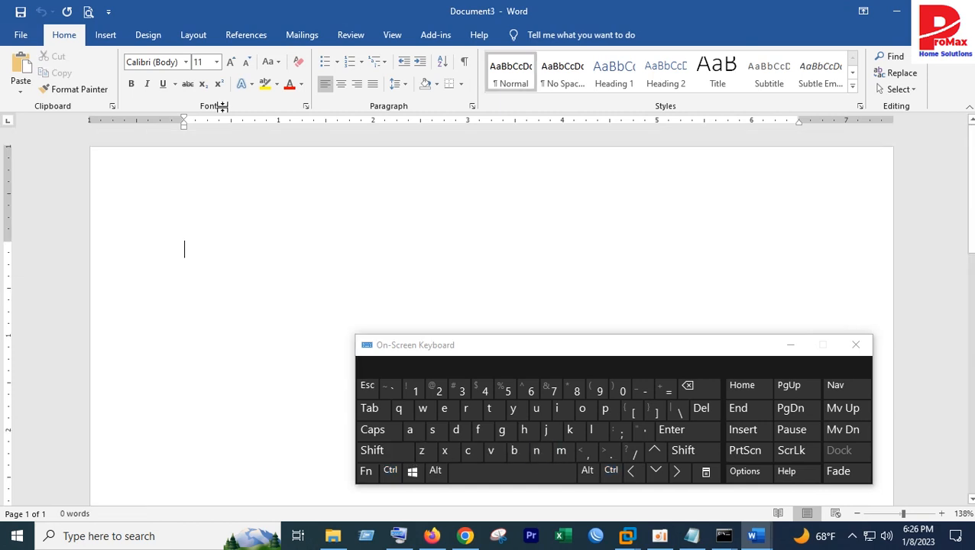
{"action": "left_click", "coordinate": [957, 11]}
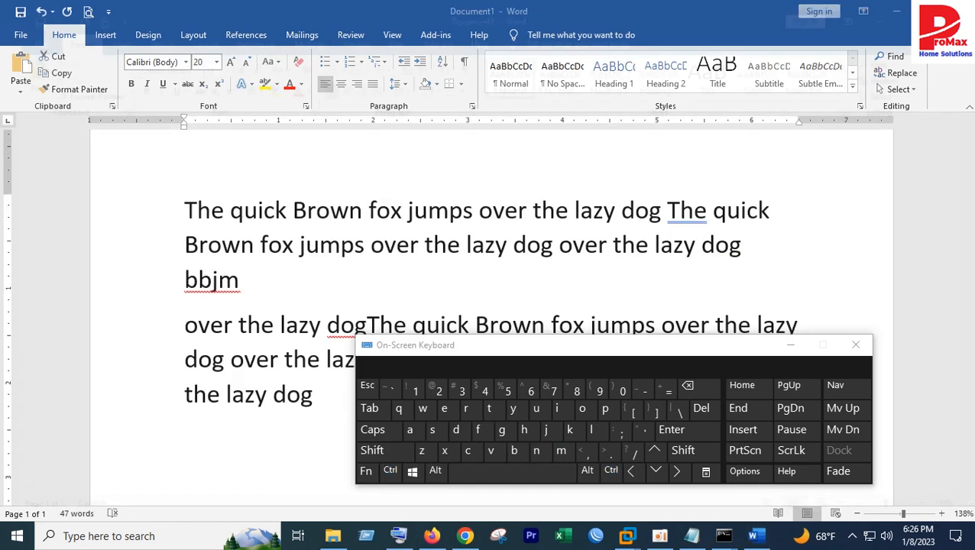
Bring up the Open page with the On-Screen Keyboard shortcut and browse the Downloads, Desktop and Documents folders for Word files.
{"action": "left_click", "coordinate": [391, 472]}
{"action": "left_click", "coordinate": [581, 411]}
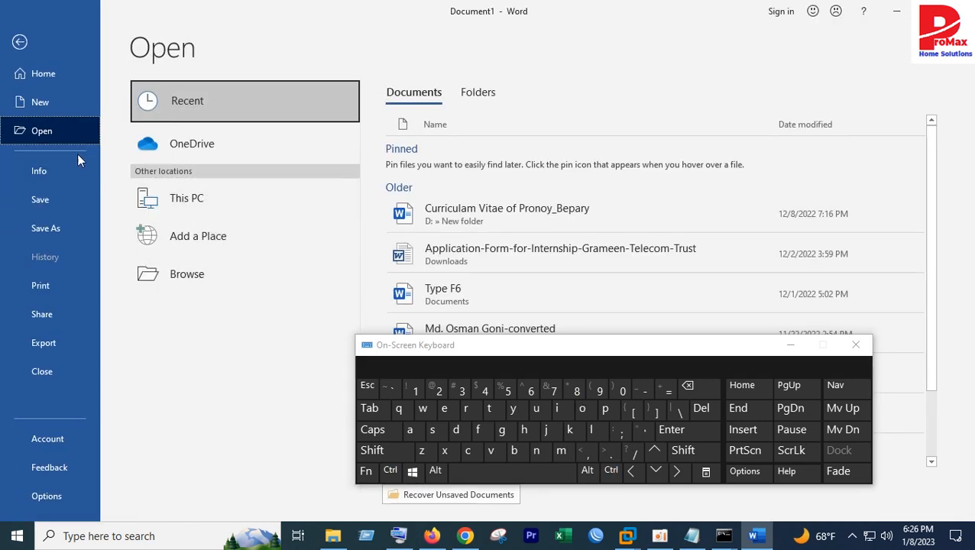
{"action": "left_click", "coordinate": [194, 279]}
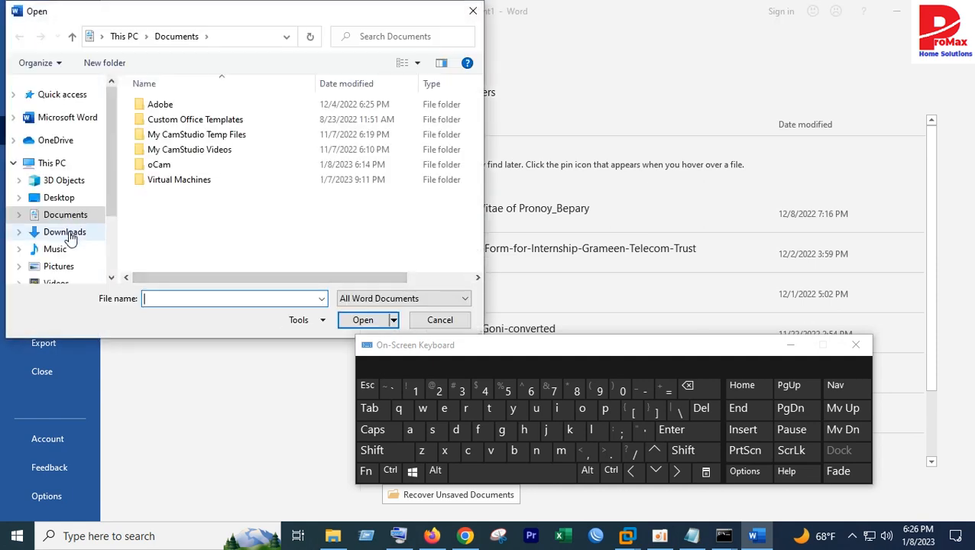
{"action": "left_click", "coordinate": [68, 233]}
{"action": "scroll", "coordinate": [260, 218], "scroll_direction": "down", "scroll_amount": 1}
{"action": "scroll", "coordinate": [227, 208], "scroll_direction": "up", "scroll_amount": 1}
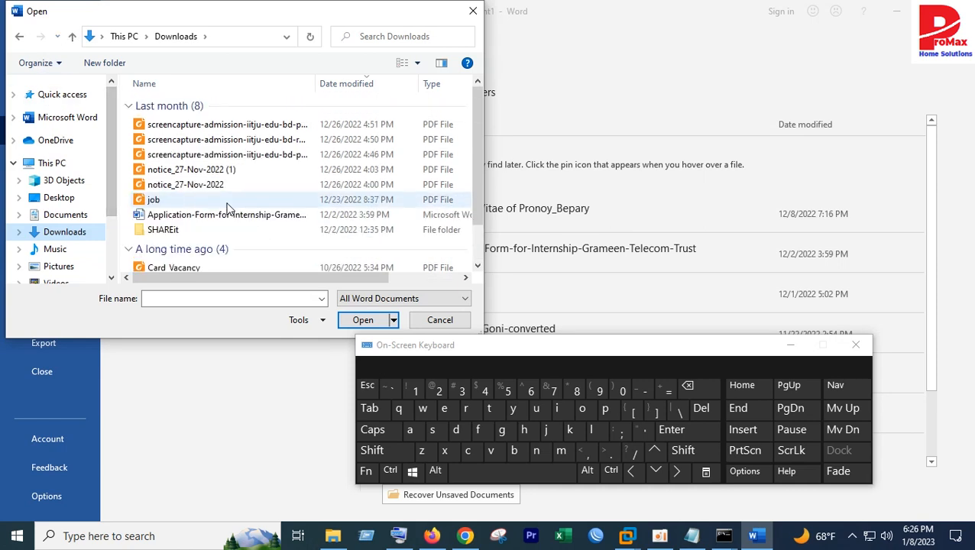
{"action": "left_click", "coordinate": [62, 199]}
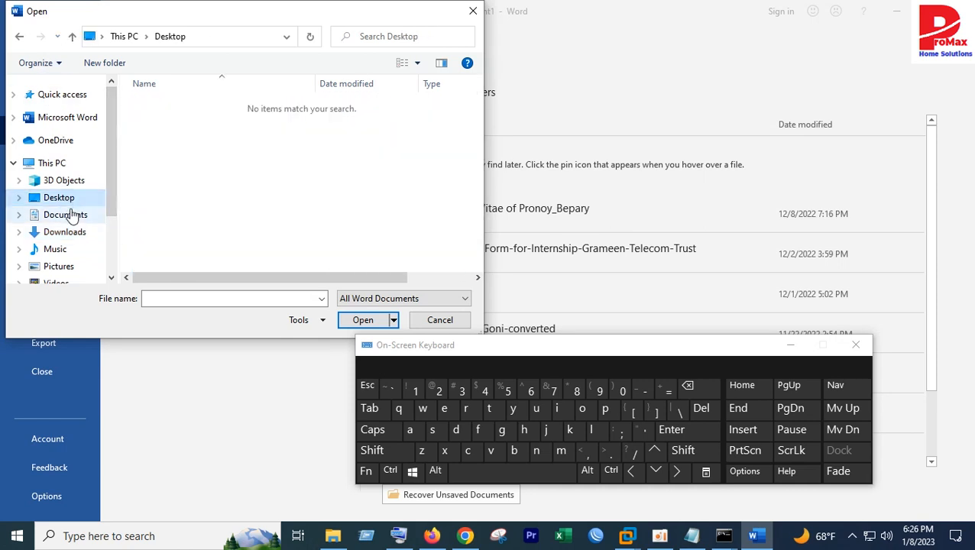
{"action": "left_click", "coordinate": [69, 216]}
{"action": "left_click", "coordinate": [65, 231]}
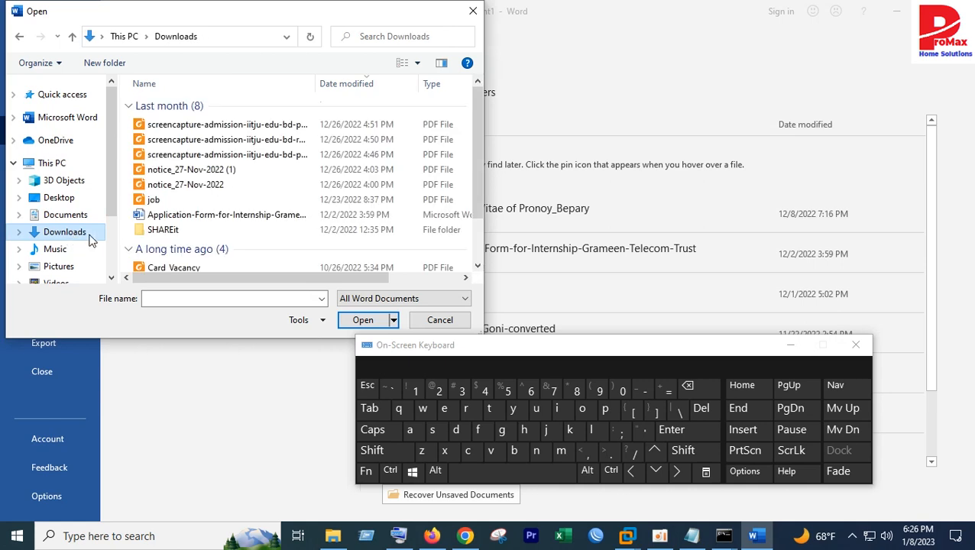
{"action": "left_click", "coordinate": [473, 12]}
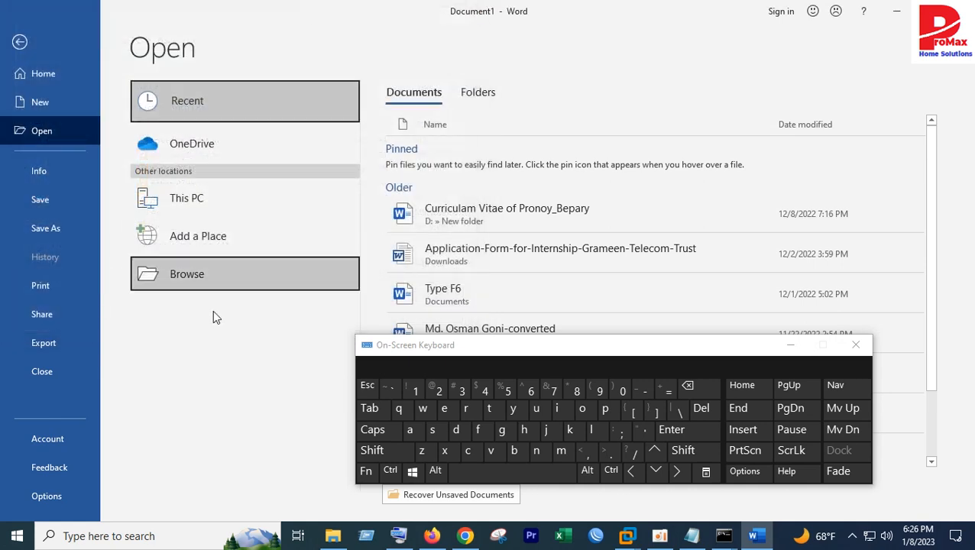
Reopen the file browser and look through the folders on New Volume (D:).
{"action": "left_click", "coordinate": [189, 277]}
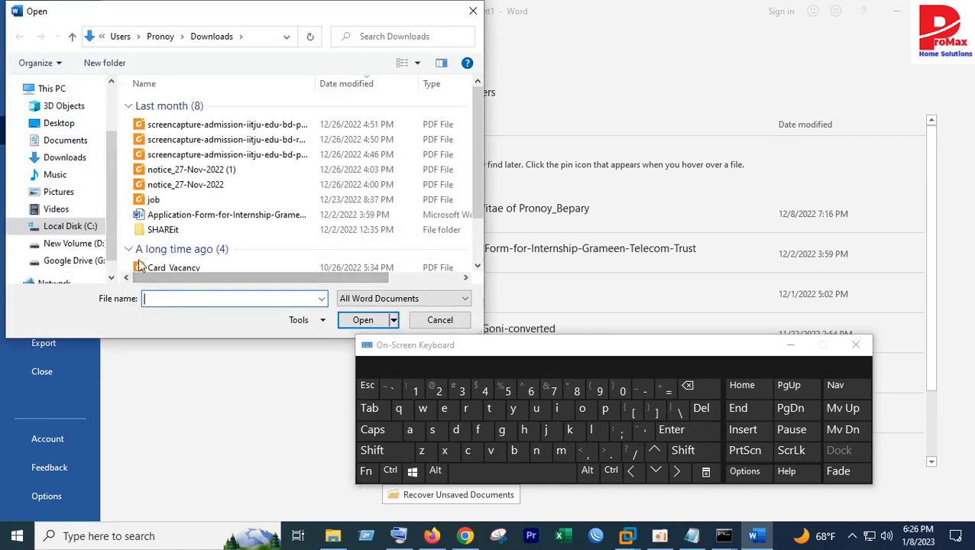
{"action": "left_click", "coordinate": [74, 245]}
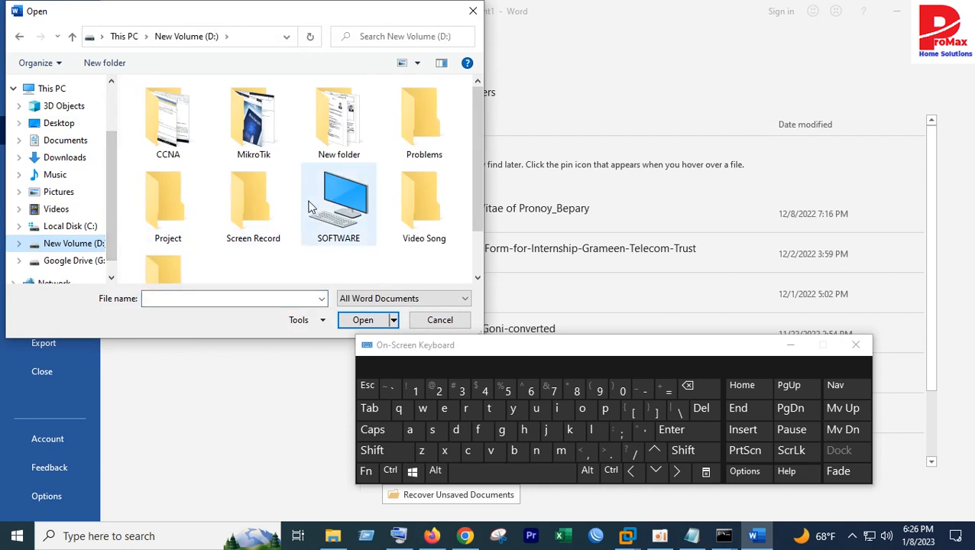
{"action": "scroll", "coordinate": [324, 246], "scroll_direction": "down", "scroll_amount": 1}
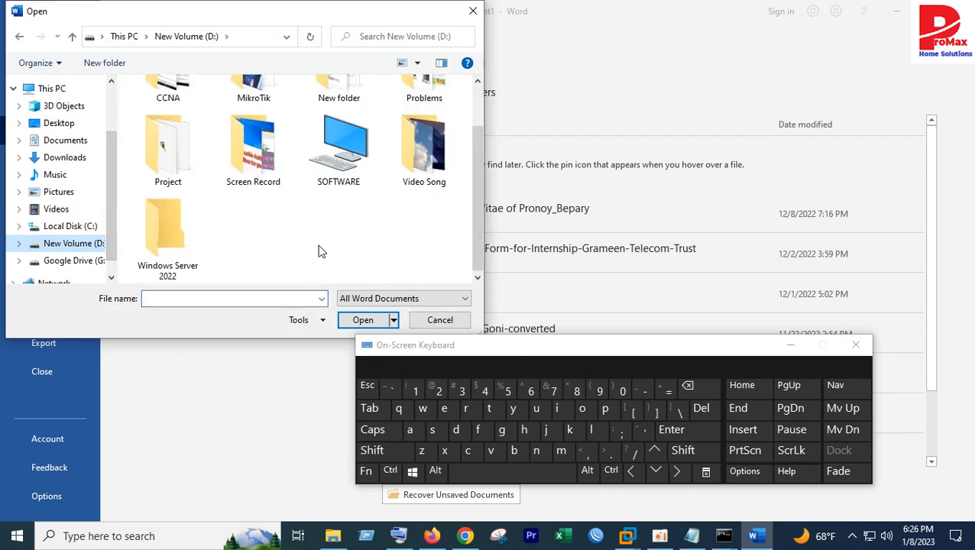
{"action": "scroll", "coordinate": [319, 252], "scroll_direction": "up", "scroll_amount": 1}
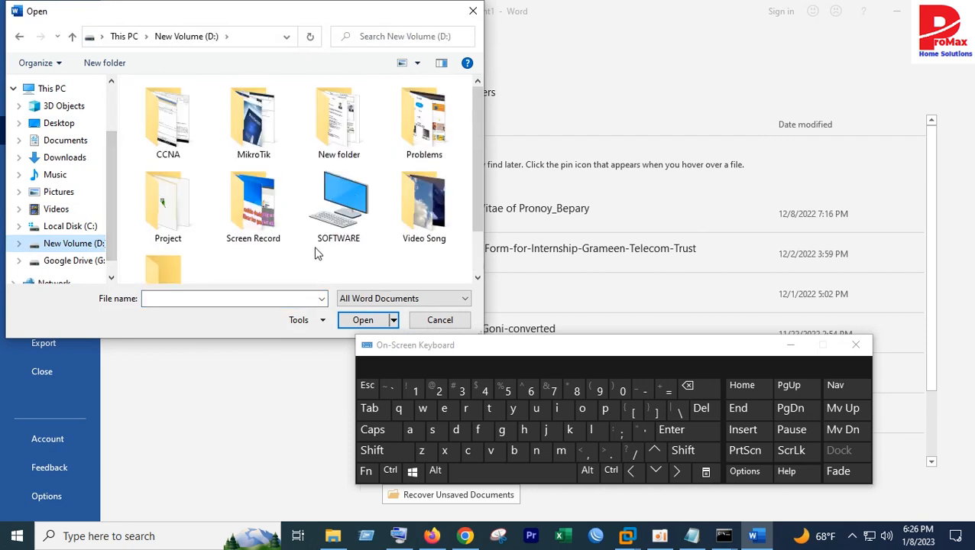
Try the Word Macro-Enabled Documents file type filter, then cancel opening a file and return to the document.
{"action": "left_click", "coordinate": [381, 299]}
{"action": "left_click", "coordinate": [488, 347]}
{"action": "left_click_drag", "start_coordinate": [418, 349], "coordinate": [555, 350]}
{"action": "left_click", "coordinate": [359, 304]}
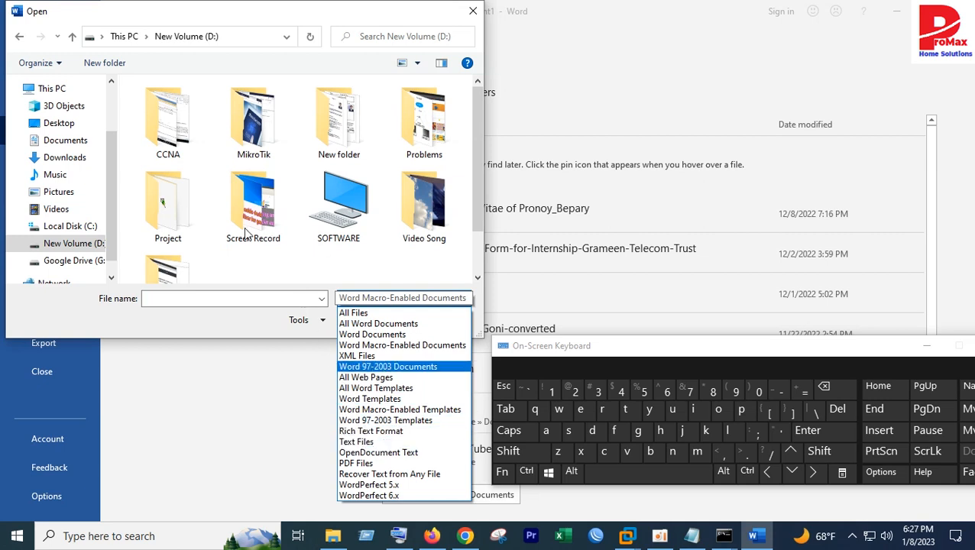
{"action": "left_click", "coordinate": [287, 331]}
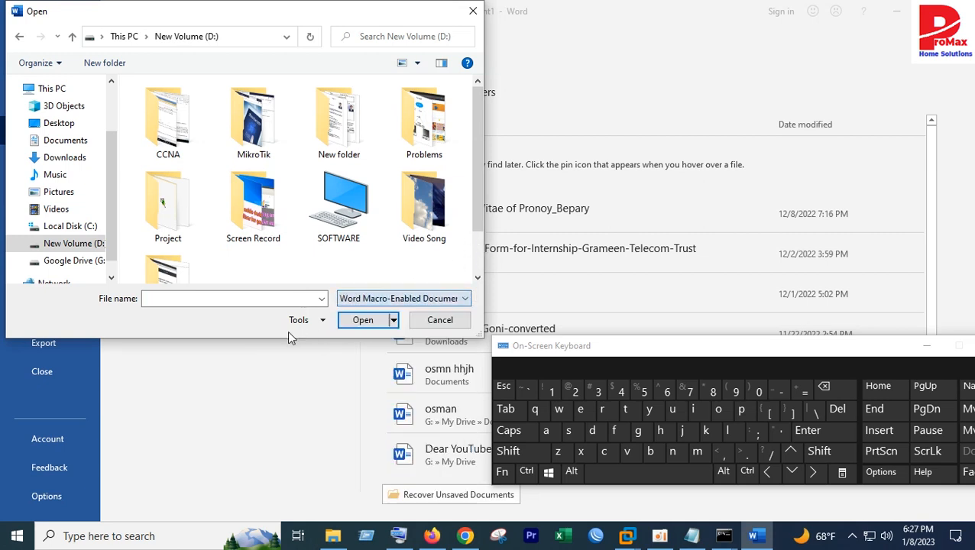
{"action": "left_click", "coordinate": [473, 11]}
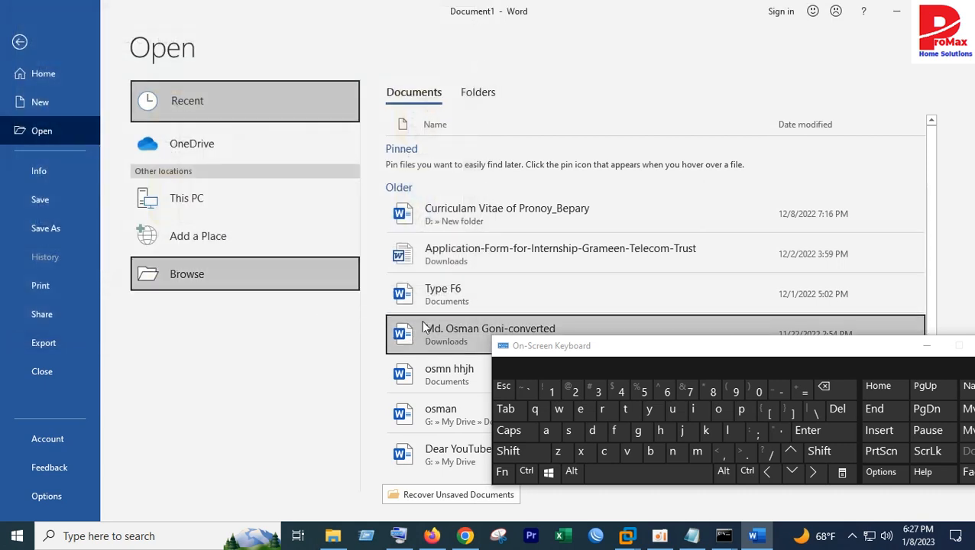
{"action": "left_click", "coordinate": [20, 41]}
Give the document focus and bring up the Print page with the On-Screen Keyboard shortcut.
{"action": "left_click_drag", "start_coordinate": [572, 348], "coordinate": [361, 236]}
{"action": "left_click", "coordinate": [338, 356]}
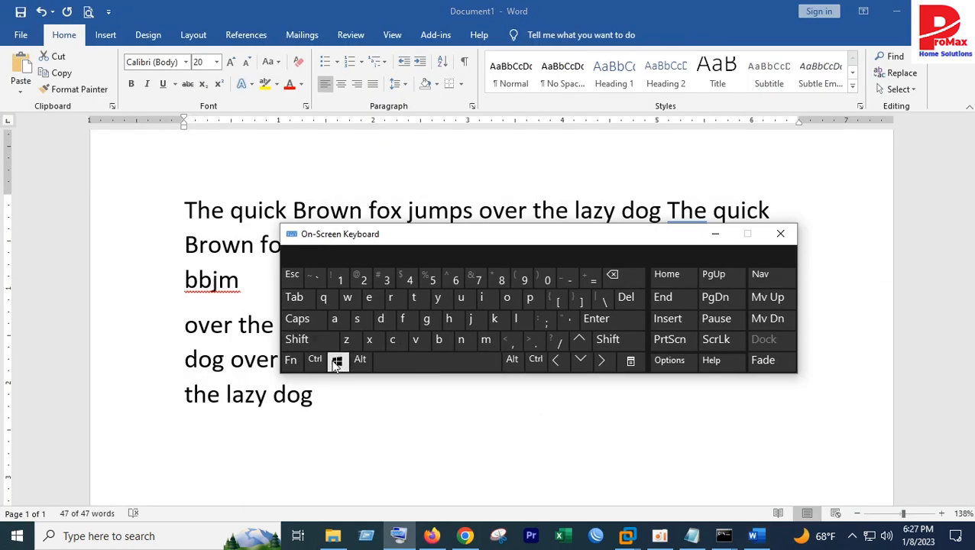
{"action": "left_click", "coordinate": [315, 360]}
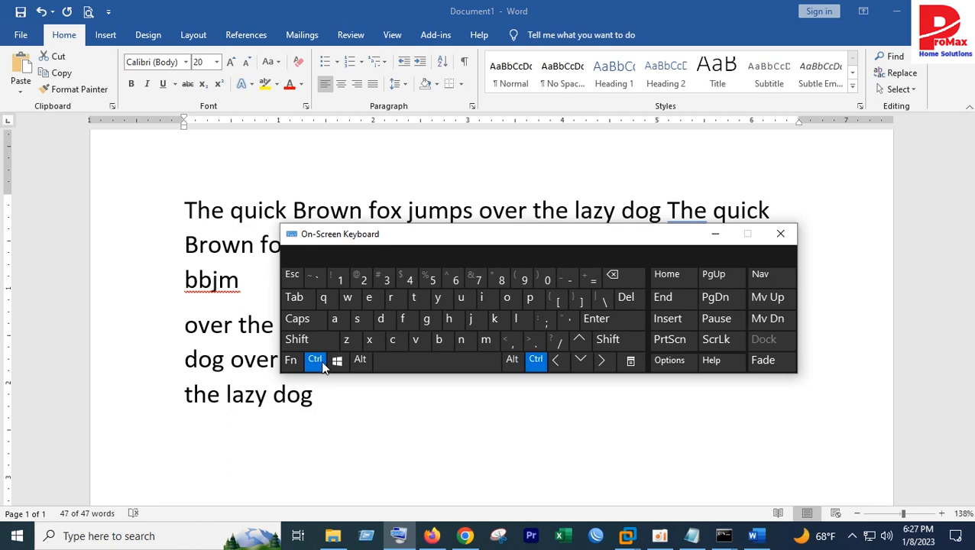
{"action": "left_click", "coordinate": [531, 300]}
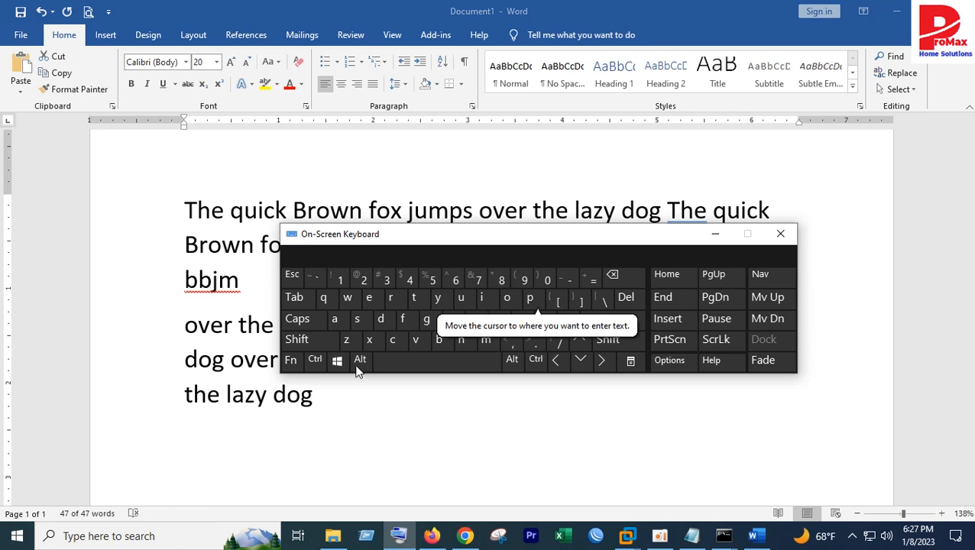
{"action": "left_click", "coordinate": [315, 359]}
{"action": "left_click", "coordinate": [531, 300]}
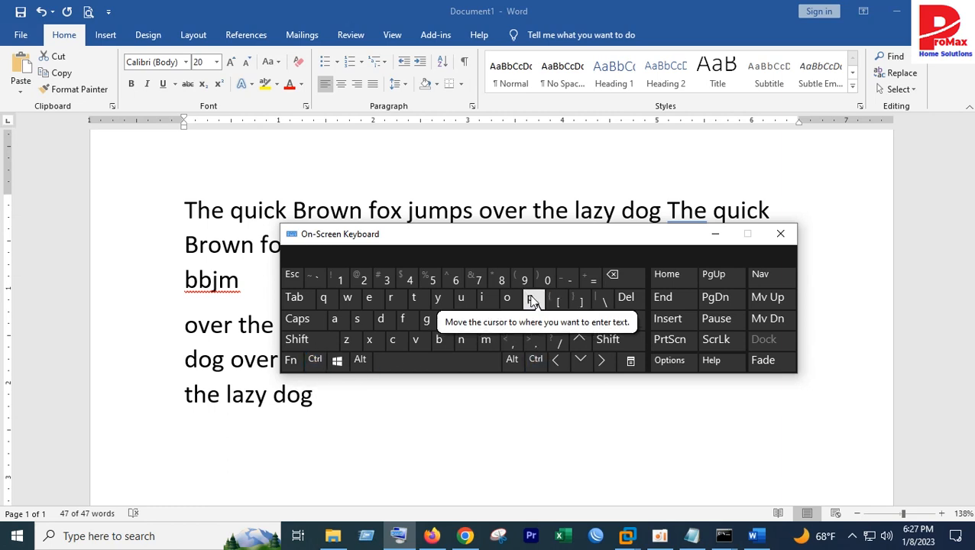
{"action": "left_click", "coordinate": [499, 431]}
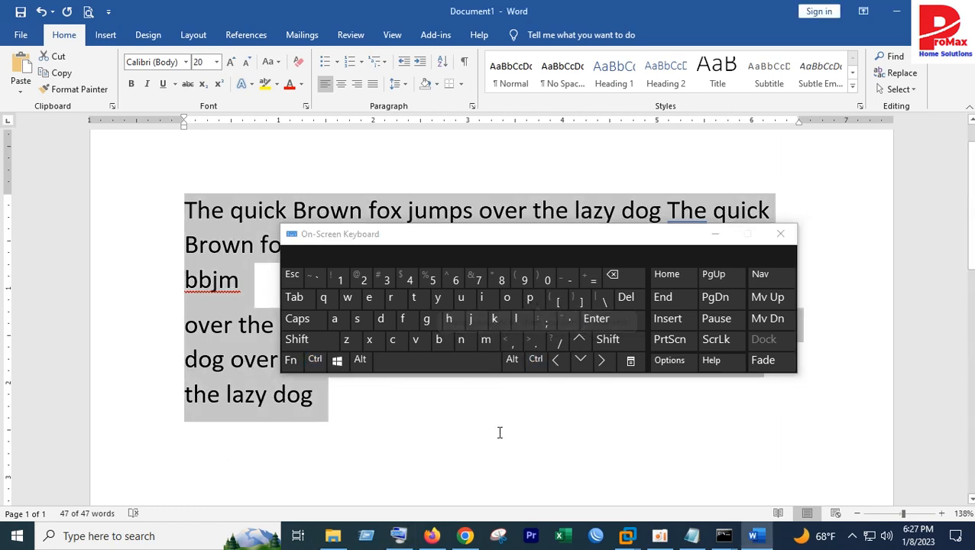
{"action": "left_click", "coordinate": [312, 362]}
{"action": "left_click", "coordinate": [531, 298]}
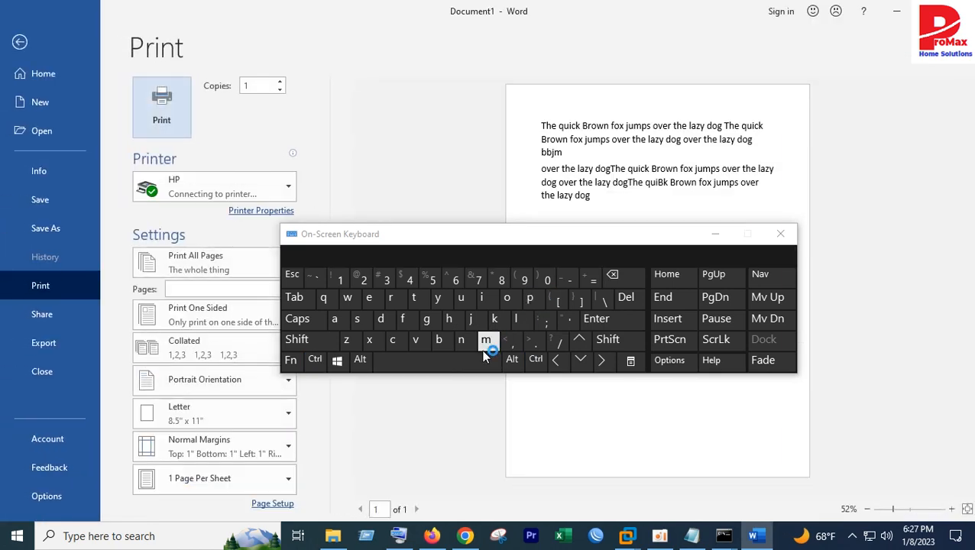
Set the pages to print to 1 and return to the document without printing.
{"action": "left_click_drag", "start_coordinate": [331, 233], "coordinate": [533, 277]}
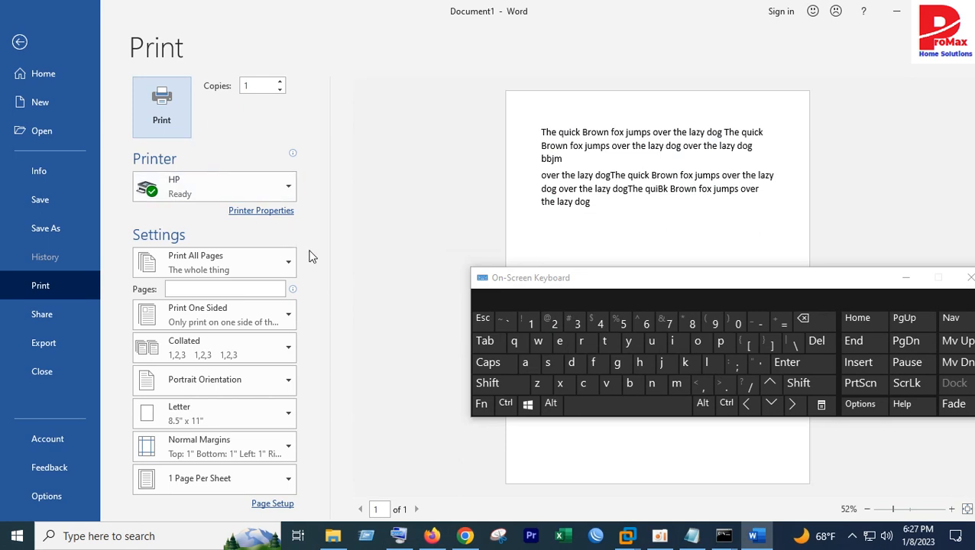
{"action": "left_click", "coordinate": [189, 290]}
{"action": "type", "text": "1"}
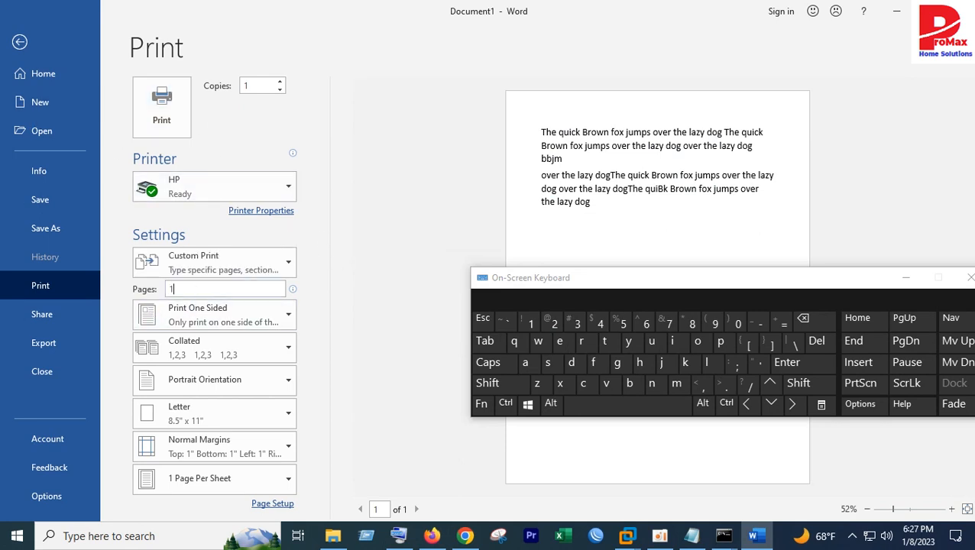
{"action": "left_click", "coordinate": [20, 42]}
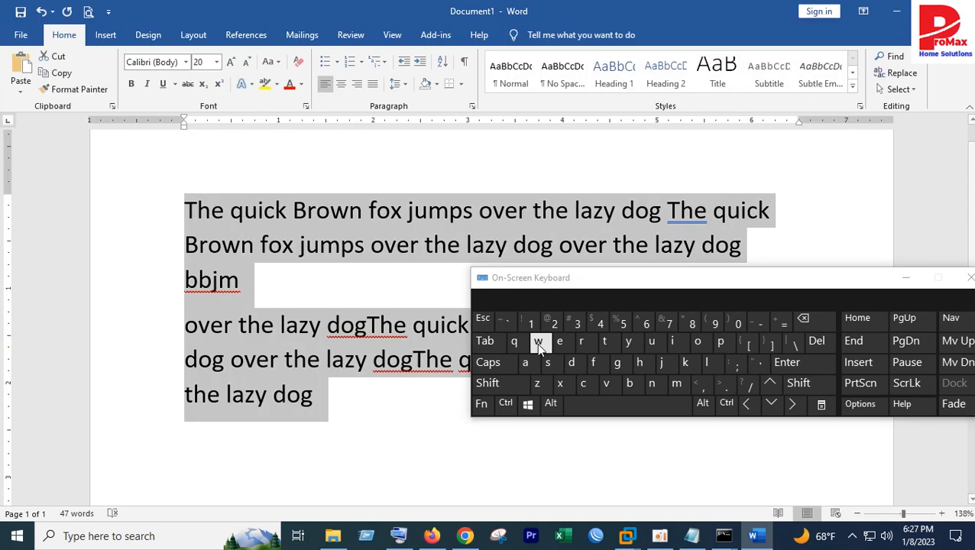
Reset the paragraph formatting of all the selected text with the On-Screen Keyboard shortcut.
{"action": "left_click_drag", "start_coordinate": [532, 282], "coordinate": [411, 280]}
{"action": "left_click", "coordinate": [384, 405]}
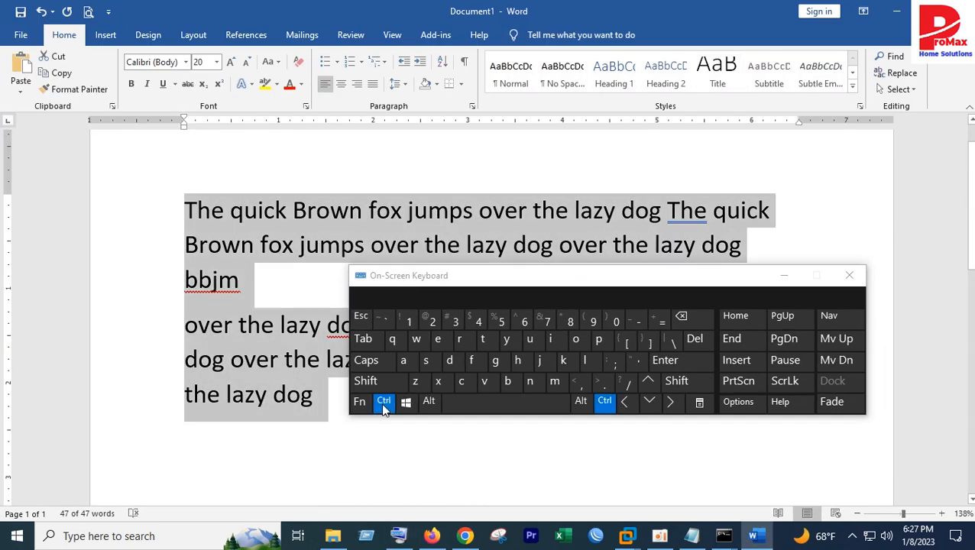
{"action": "left_click", "coordinate": [394, 340]}
{"action": "left_click_drag", "start_coordinate": [342, 451], "coordinate": [179, 224]}
{"action": "left_click", "coordinate": [383, 401]}
{"action": "left_click", "coordinate": [392, 341]}
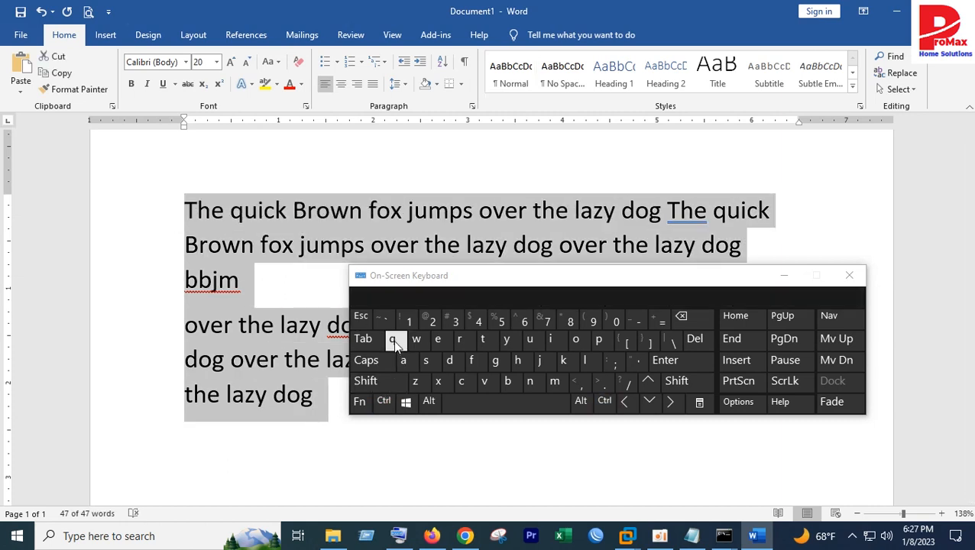
{"action": "left_click", "coordinate": [393, 340]}
{"action": "left_click", "coordinate": [384, 401]}
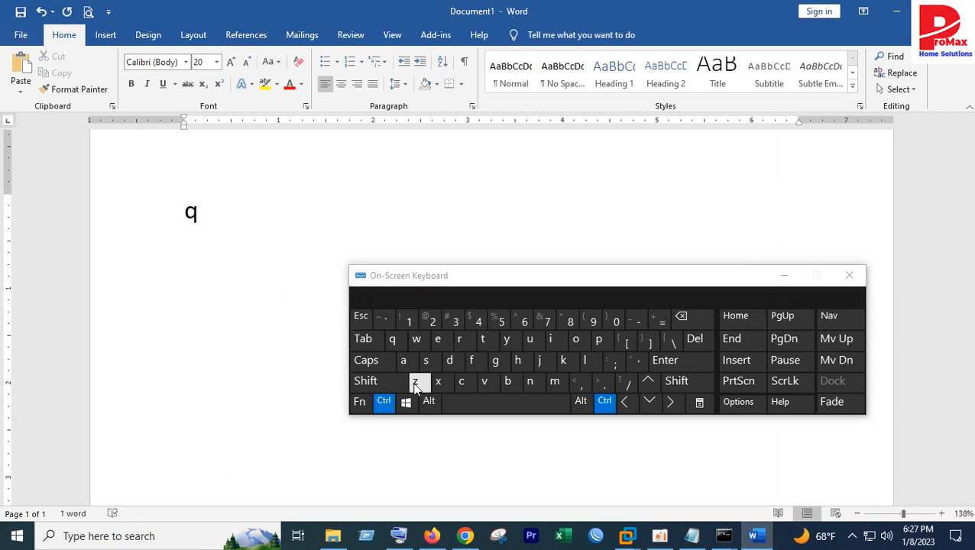
{"action": "left_click", "coordinate": [415, 382]}
Repeat the paragraph formatting reset on the selected text and clear the selection.
{"action": "left_click", "coordinate": [384, 401]}
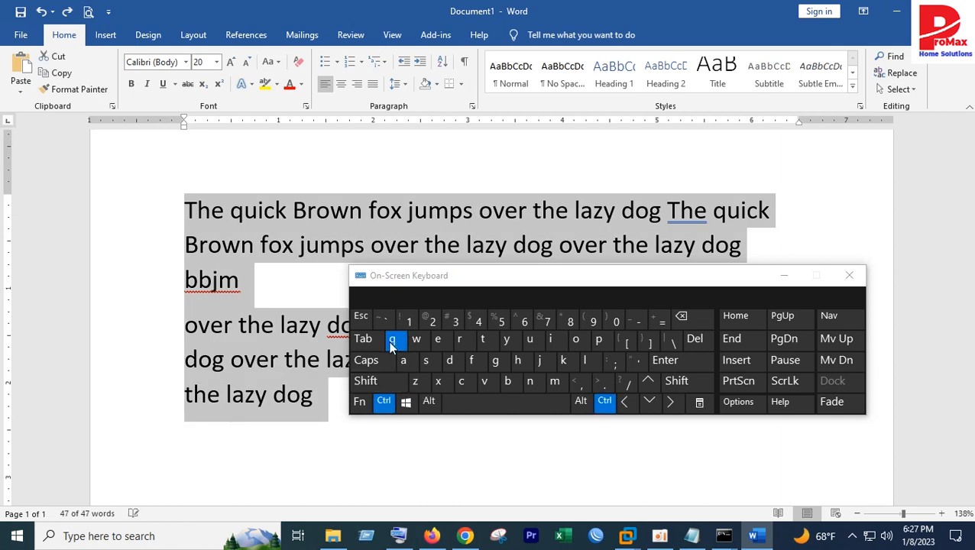
{"action": "left_click", "coordinate": [393, 341]}
{"action": "left_click", "coordinate": [279, 426]}
Select all the text and align it right with the On-Screen Keyboard shortcut.
{"action": "left_click_drag", "start_coordinate": [425, 305], "coordinate": [578, 408]}
{"action": "left_click_drag", "start_coordinate": [328, 417], "coordinate": [190, 197]}
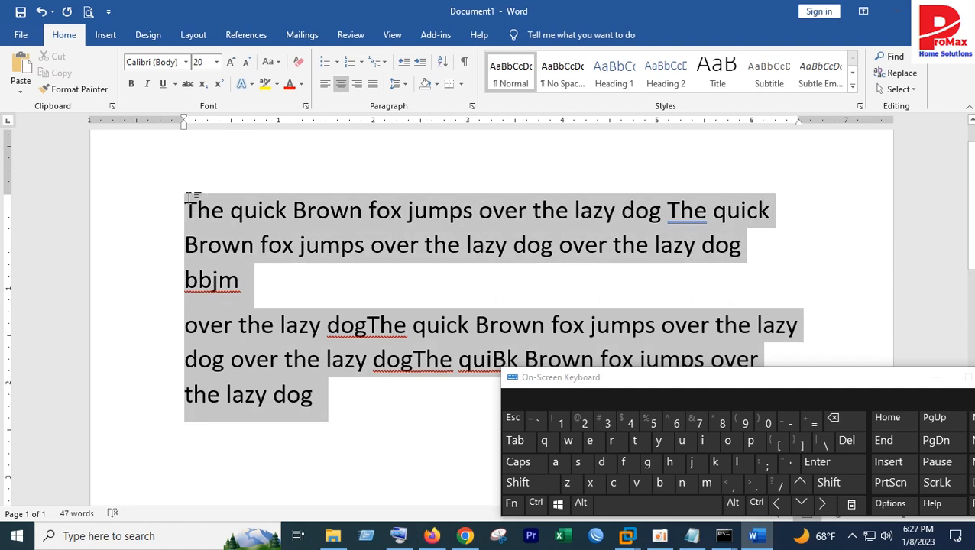
{"action": "left_click_drag", "start_coordinate": [543, 380], "coordinate": [506, 287]}
{"action": "left_click", "coordinate": [327, 397]}
{"action": "left_click_drag", "start_coordinate": [327, 397], "coordinate": [168, 220]}
{"action": "left_click", "coordinate": [501, 410]}
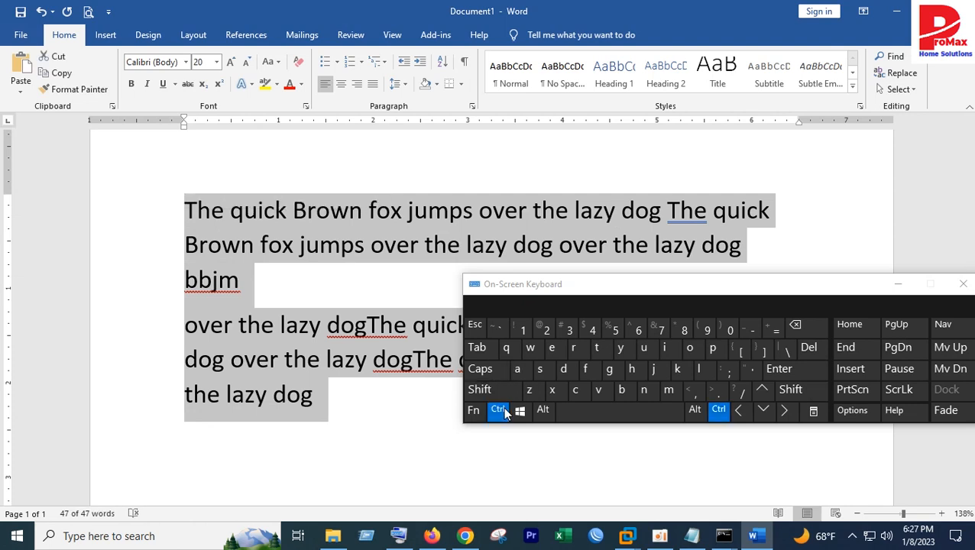
{"action": "left_click", "coordinate": [575, 350]}
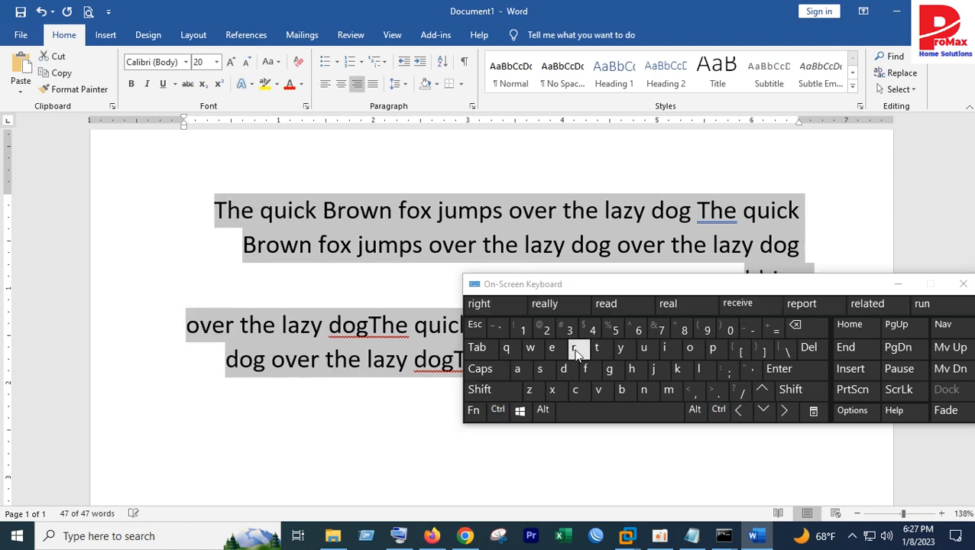
Switch the selected text to left alignment and back to right alignment with the On-Screen Keyboard shortcuts.
{"action": "left_click", "coordinate": [497, 410]}
{"action": "left_click", "coordinate": [699, 368]}
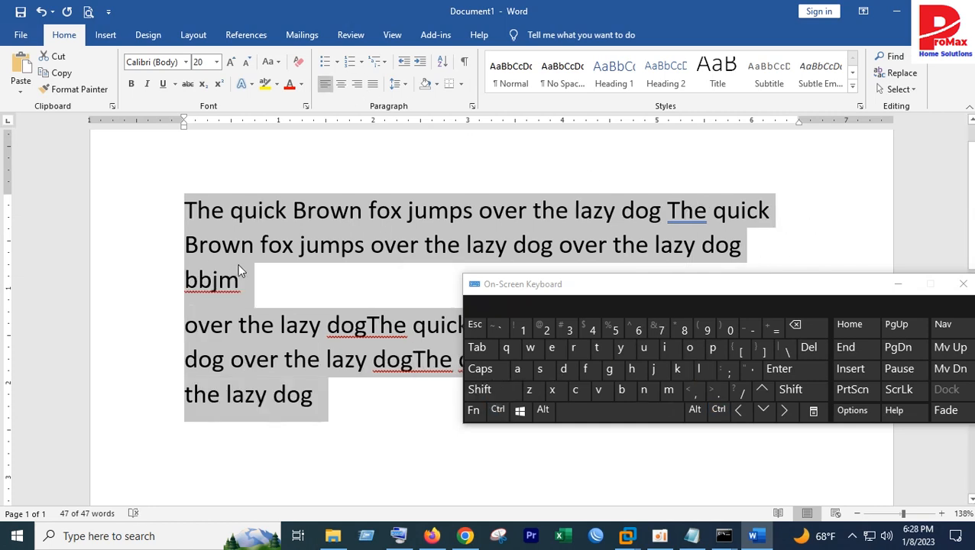
{"action": "left_click", "coordinate": [498, 409]}
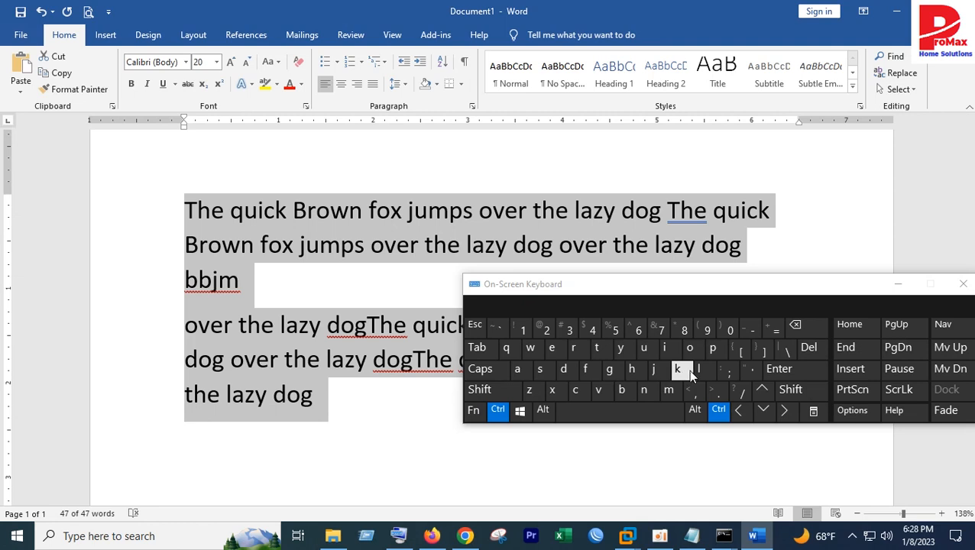
{"action": "left_click", "coordinate": [573, 350]}
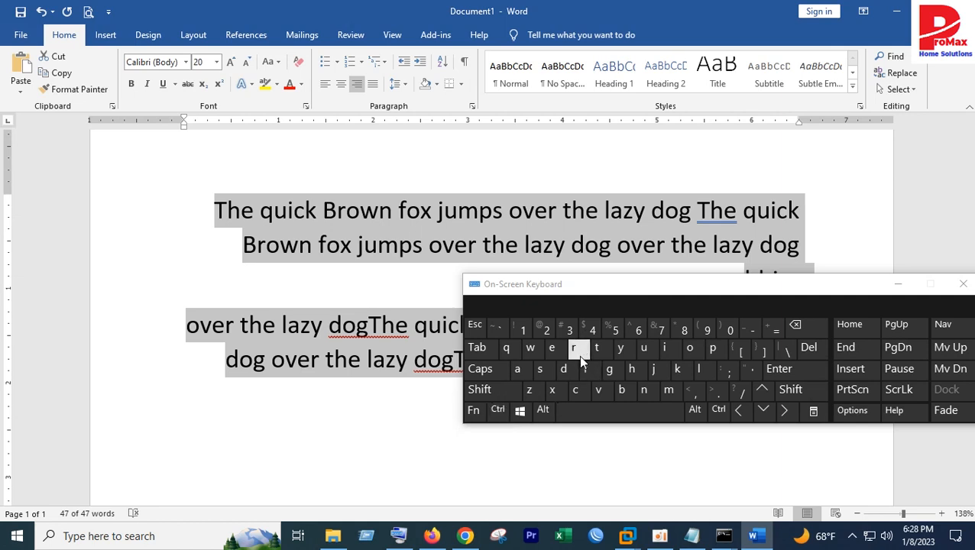
Bring up the Save As page with the On-Screen Keyboard shortcut and return to the document without saving.
{"action": "left_click", "coordinate": [497, 411]}
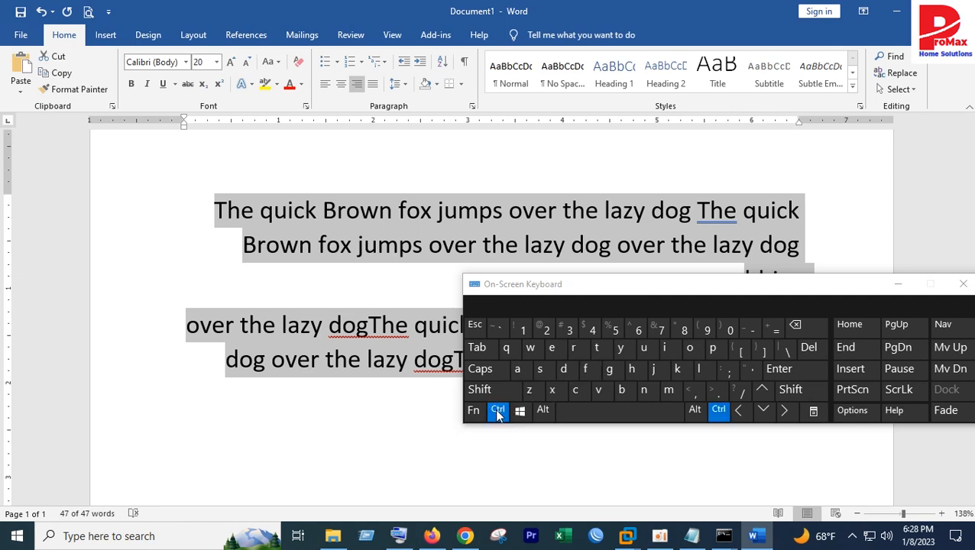
{"action": "left_click", "coordinate": [541, 370]}
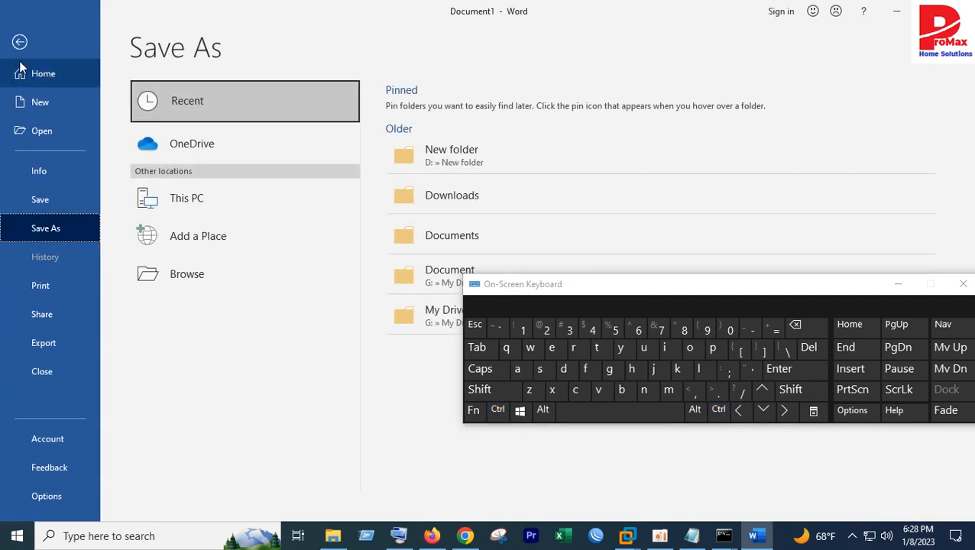
{"action": "left_click", "coordinate": [23, 52]}
Repeat opening the Save As page with the On-Screen Keyboard shortcut and return to the document.
{"action": "left_click", "coordinate": [496, 417]}
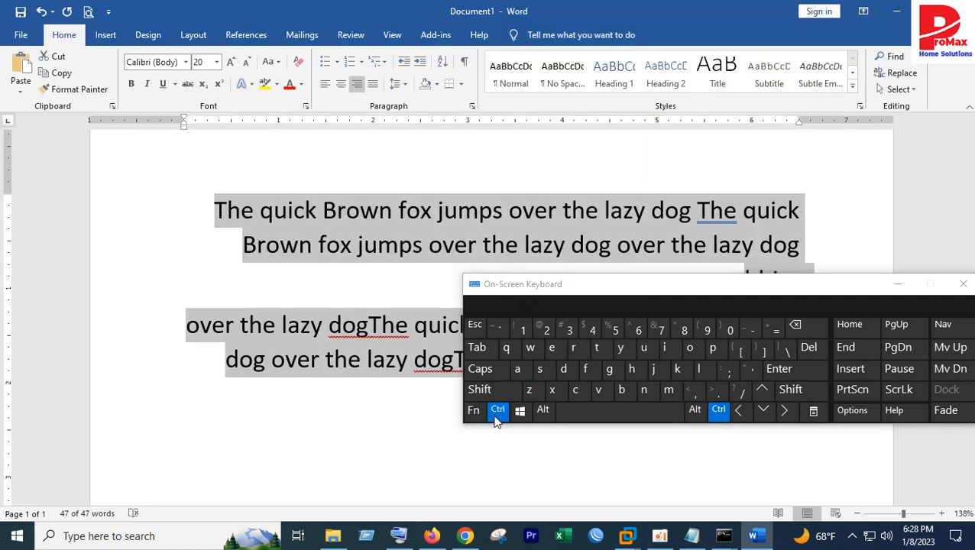
{"action": "left_click", "coordinate": [541, 369]}
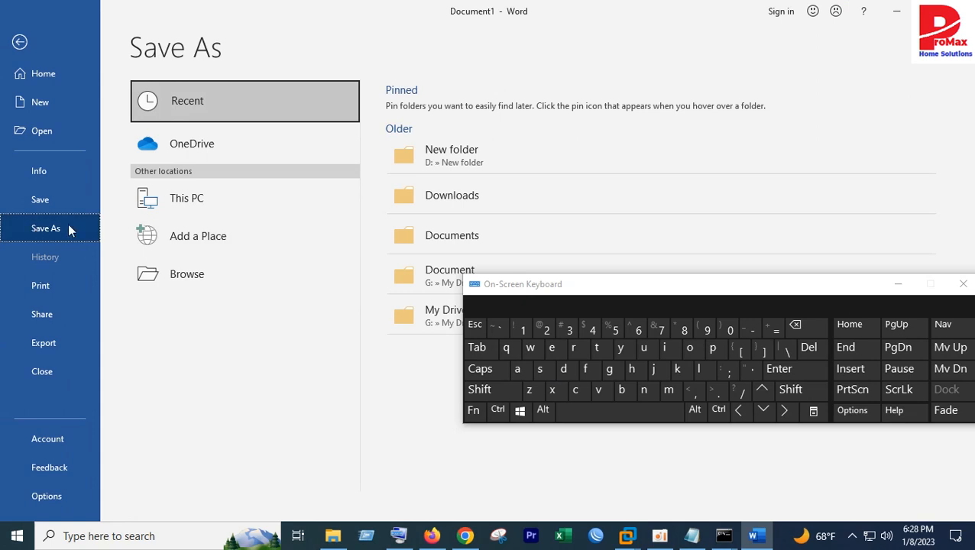
{"action": "left_click", "coordinate": [20, 44]}
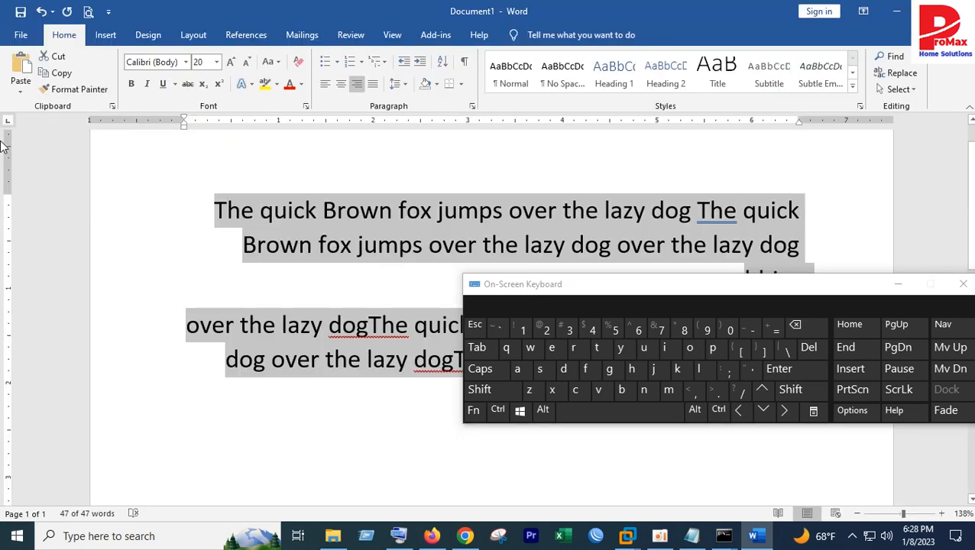
Apply a hanging indent to the selected text four times with the On-Screen Keyboard shortcut, moving the keyboard clear of the text.
{"action": "left_click", "coordinate": [498, 410]}
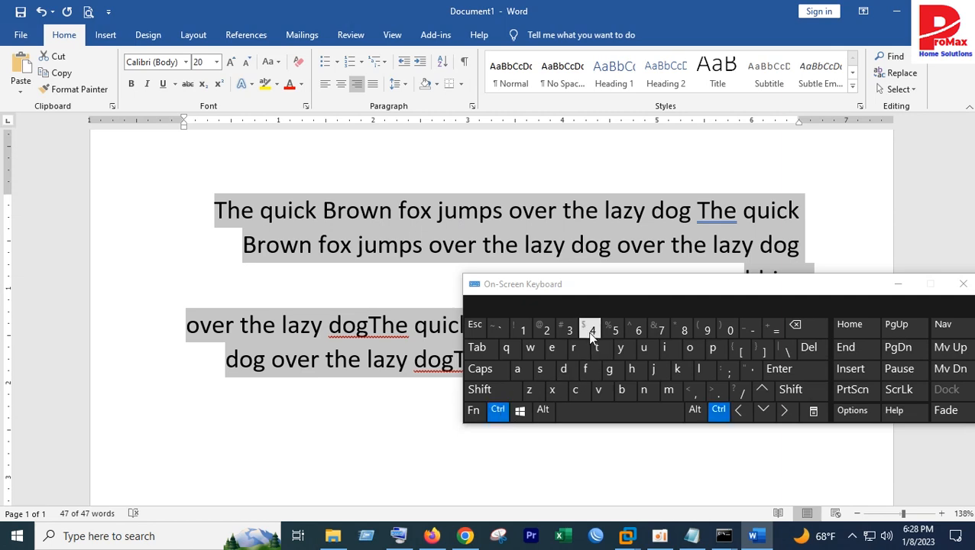
{"action": "left_click", "coordinate": [597, 349]}
{"action": "left_click_drag", "start_coordinate": [572, 291], "coordinate": [452, 382]}
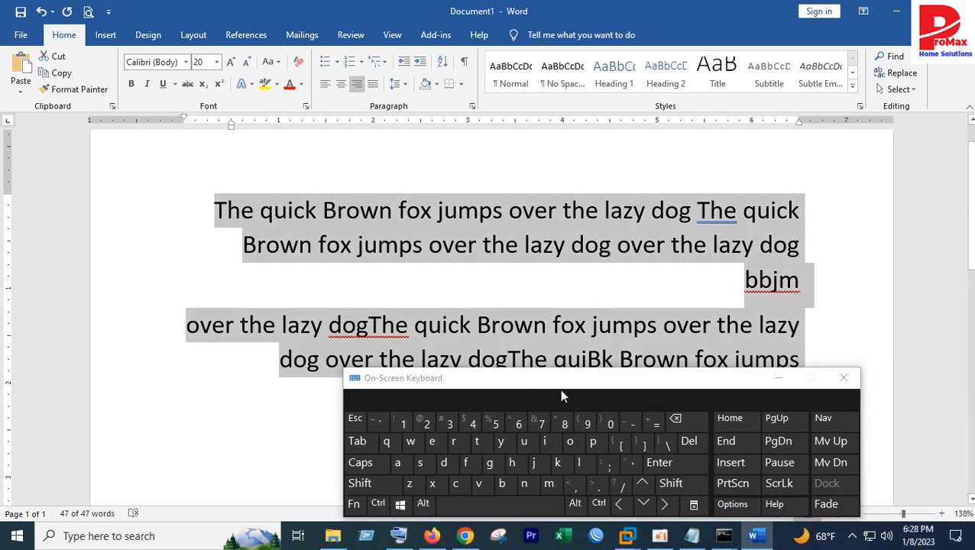
{"action": "left_click", "coordinate": [378, 504]}
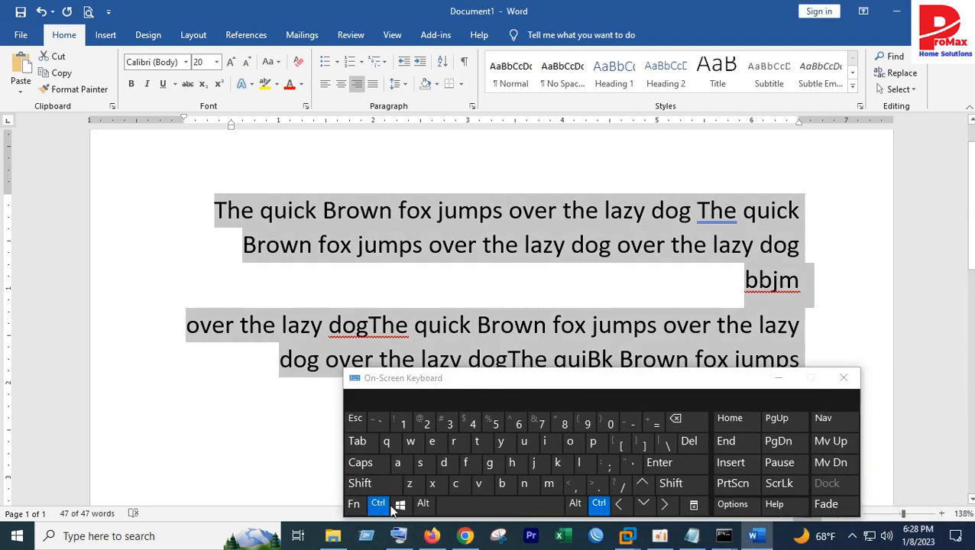
{"action": "left_click", "coordinate": [479, 444]}
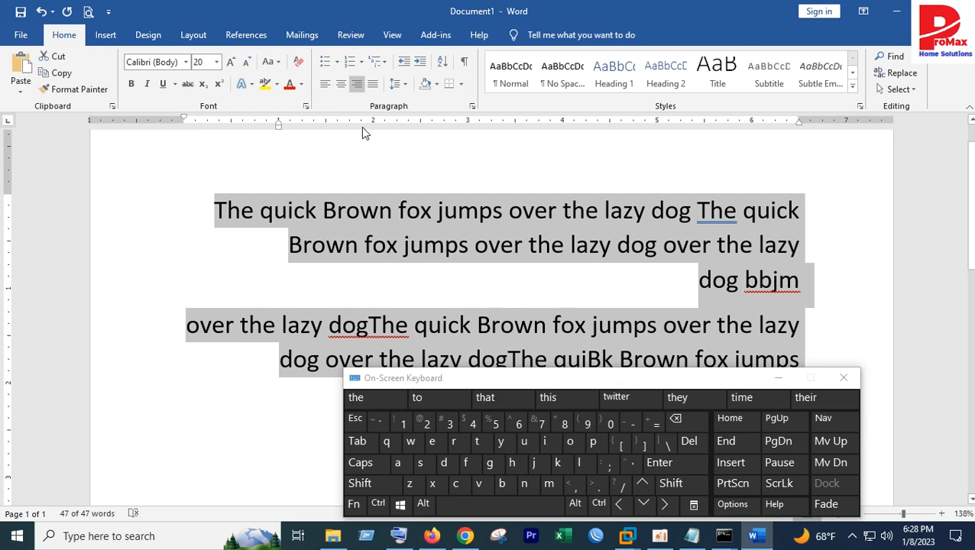
{"action": "left_click", "coordinate": [379, 504]}
{"action": "left_click", "coordinate": [477, 442]}
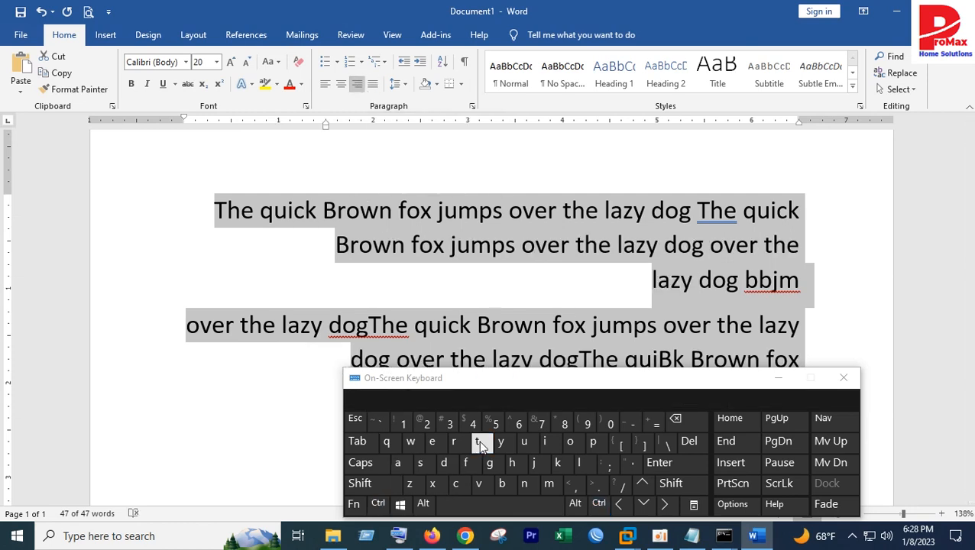
{"action": "left_click", "coordinate": [379, 504]}
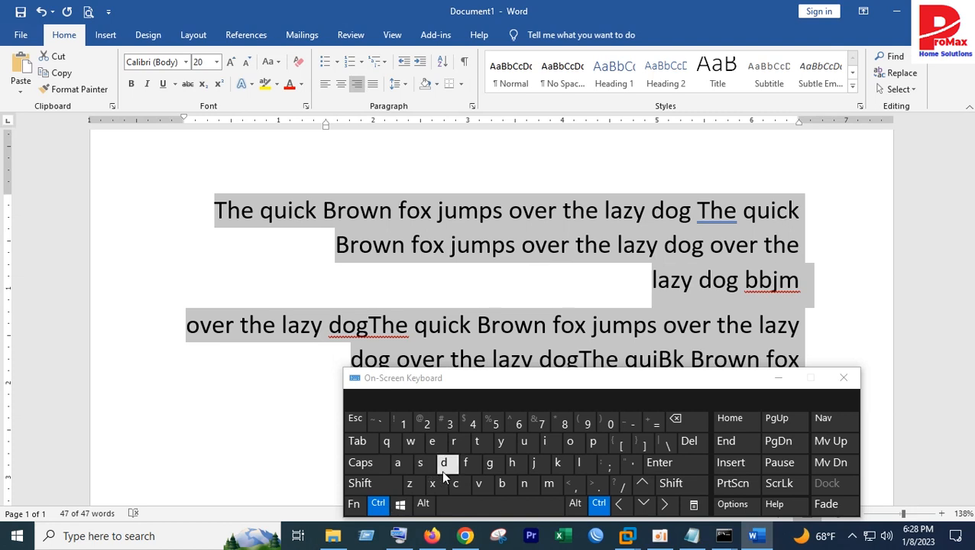
{"action": "left_click", "coordinate": [479, 446]}
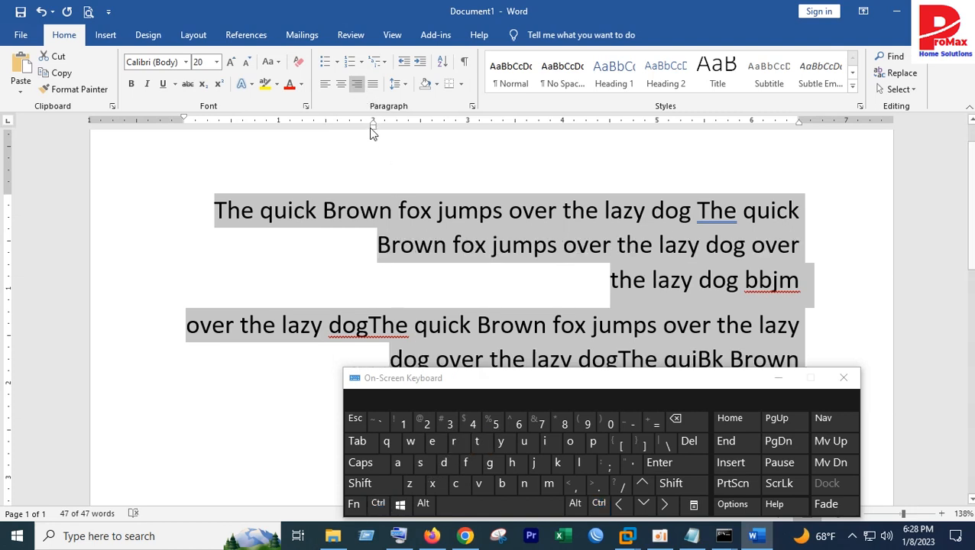
Reset the indents of all the text to the left margin on the ruler and reposition the On-Screen Keyboard.
{"action": "left_click_drag", "start_coordinate": [372, 130], "coordinate": [273, 131]}
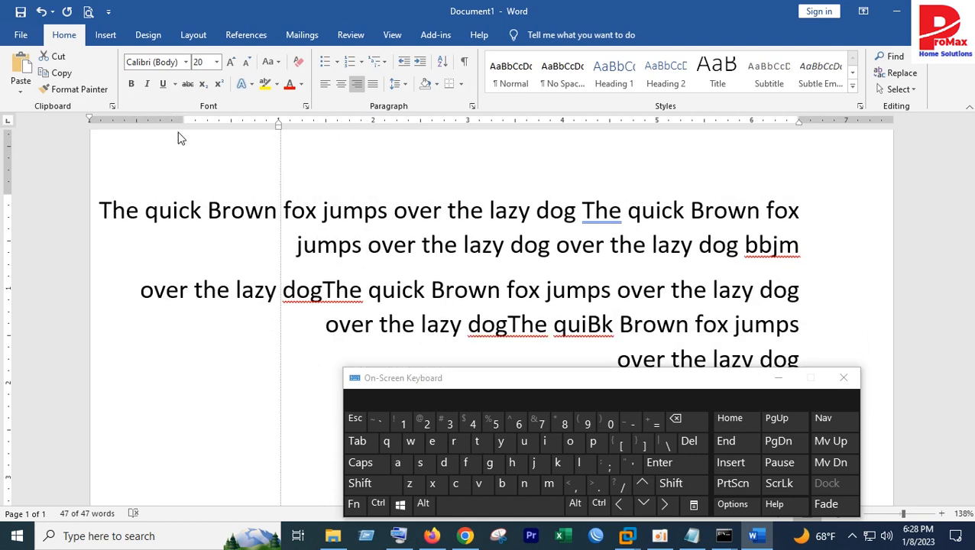
{"action": "key", "text": "ctrl+a"}
{"action": "mouse_move", "coordinate": [90, 120]}
{"action": "left_mouse_down"}
{"action": "mouse_move", "coordinate": [279, 114]}
{"action": "mouse_move", "coordinate": [184, 129]}
{"action": "left_mouse_up"}
{"action": "left_click_drag", "start_coordinate": [439, 385], "coordinate": [436, 257]}
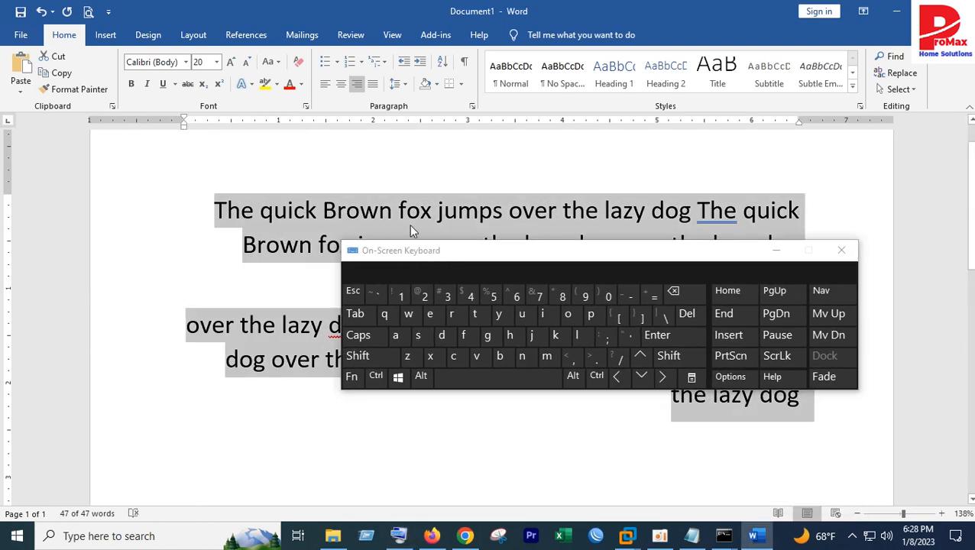
{"action": "left_click", "coordinate": [370, 362]}
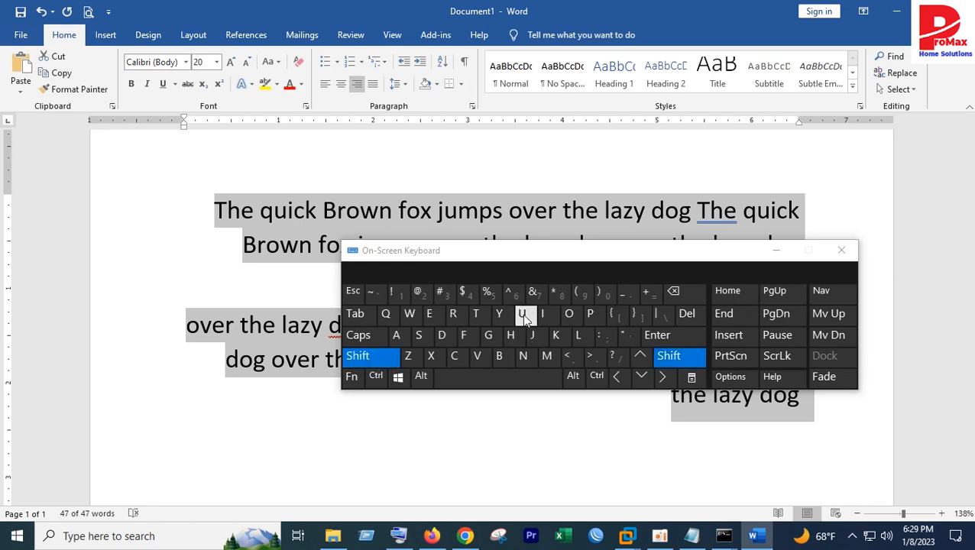
{"action": "left_click", "coordinate": [523, 316]}
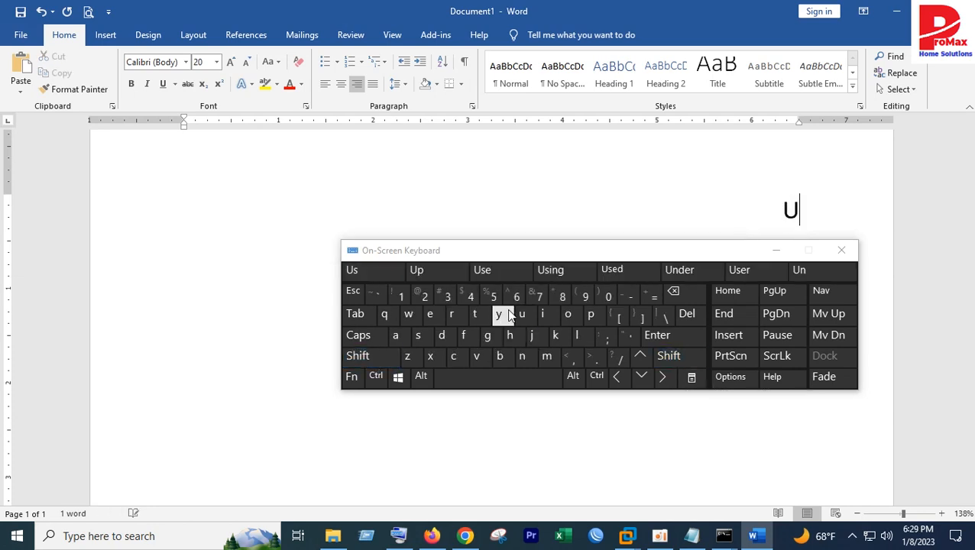
{"action": "left_click", "coordinate": [376, 375]}
{"action": "left_click", "coordinate": [408, 357]}
{"action": "left_click", "coordinate": [275, 419]}
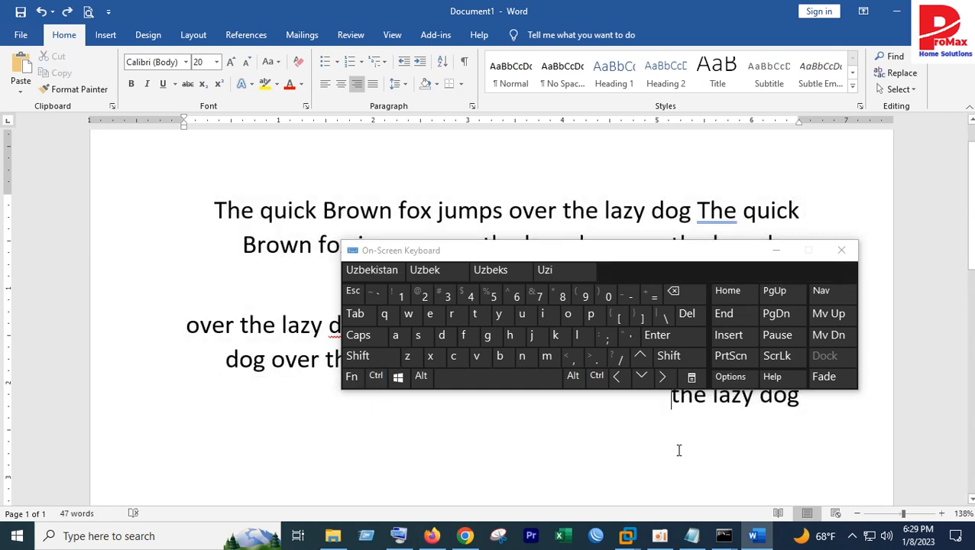
Select all the text, underline it with the On-Screen Keyboard shortcut and remove the underline.
{"action": "left_click_drag", "start_coordinate": [178, 405], "coordinate": [187, 214]}
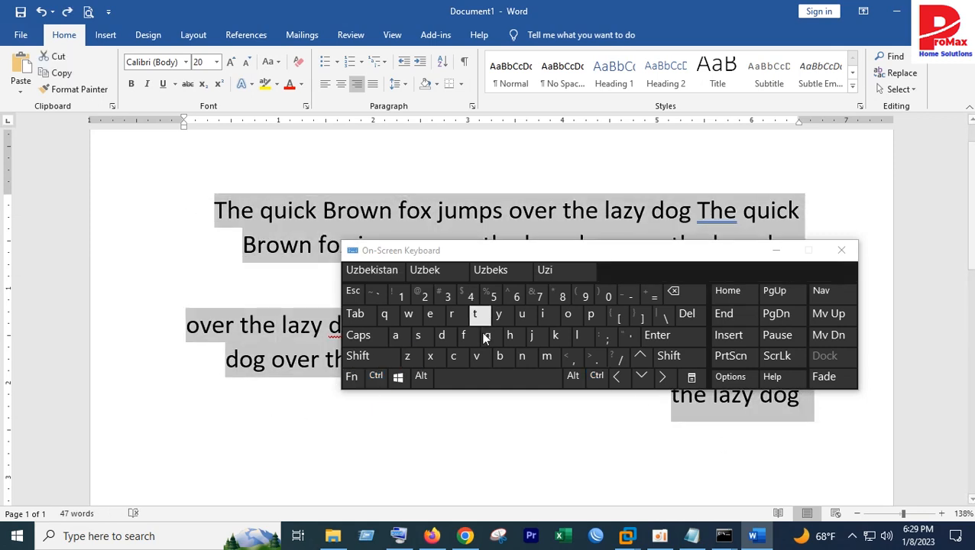
{"action": "left_click", "coordinate": [373, 378]}
{"action": "left_click", "coordinate": [523, 316]}
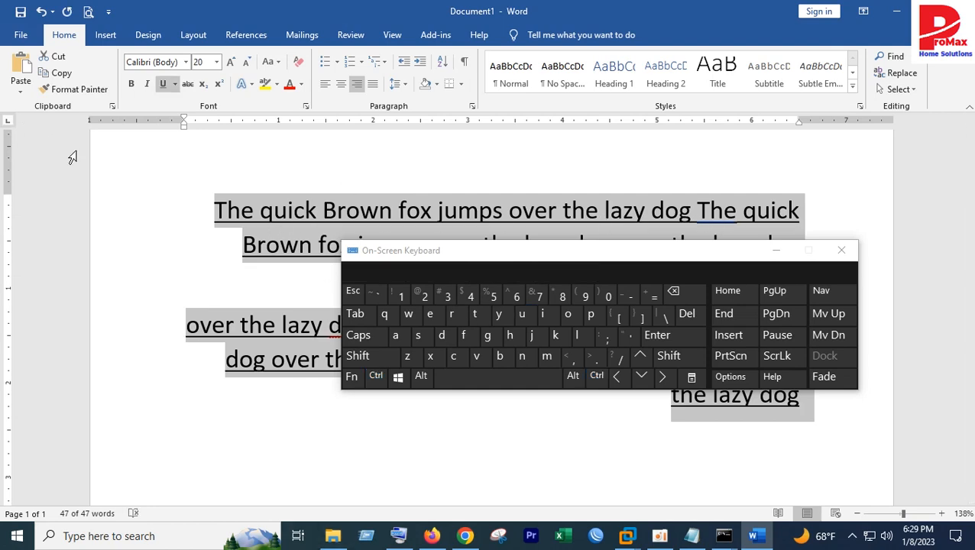
{"action": "left_click", "coordinate": [165, 85]}
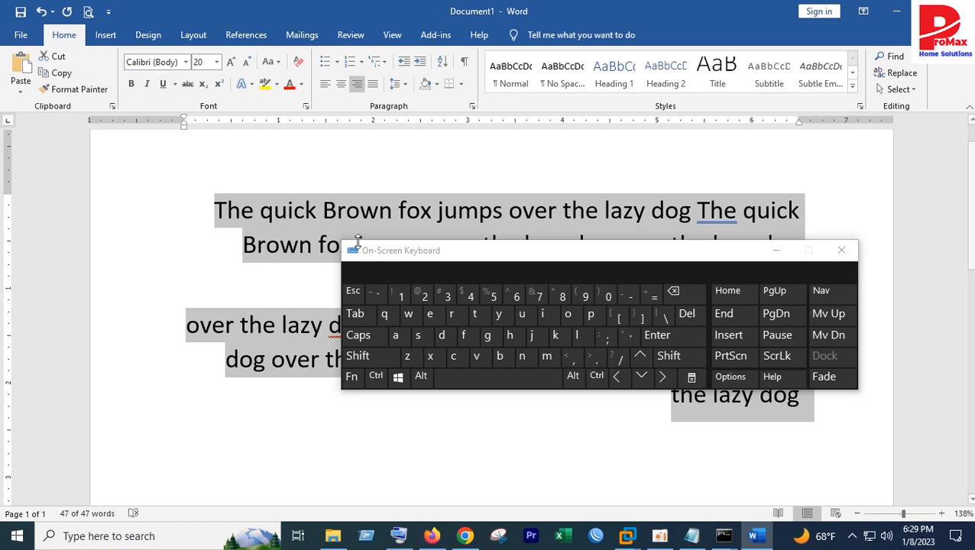
Move the On-Screen Keyboard out of the way and delete all the text after the first line ending in "The quick".
{"action": "left_click_drag", "start_coordinate": [382, 253], "coordinate": [393, 303]}
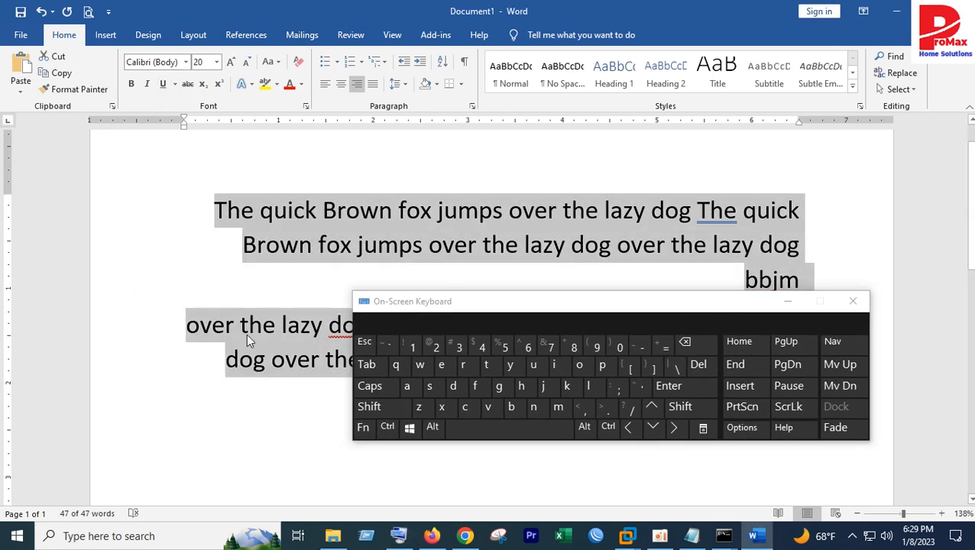
{"action": "left_click_drag", "start_coordinate": [481, 305], "coordinate": [487, 248]}
{"action": "left_click", "coordinate": [393, 370]}
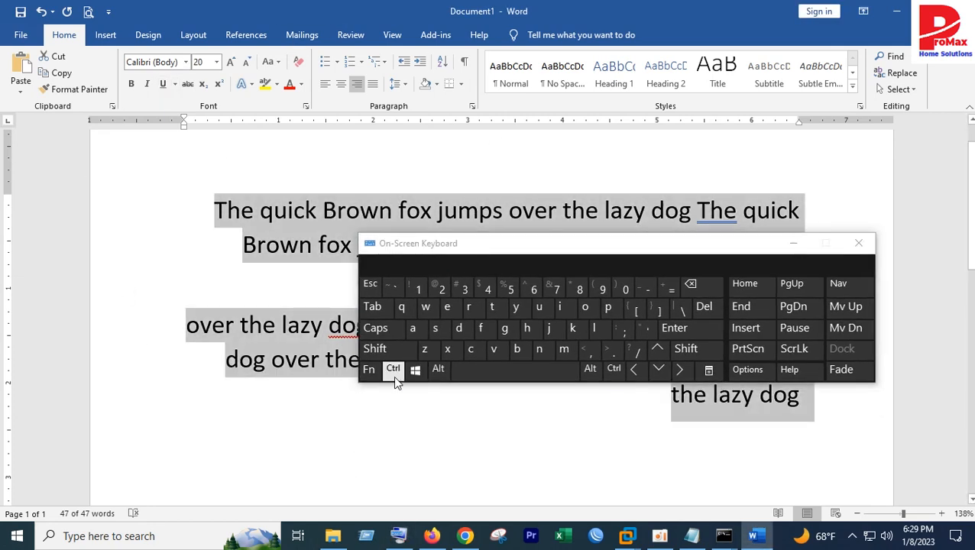
{"action": "left_click", "coordinate": [427, 391]}
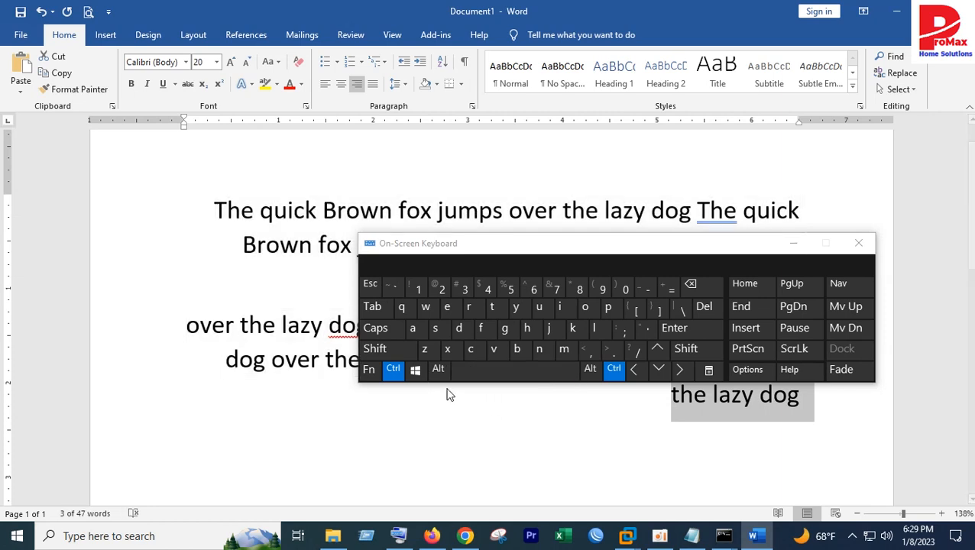
{"action": "left_click_drag", "start_coordinate": [739, 263], "coordinate": [479, 505]}
{"action": "left_click_drag", "start_coordinate": [248, 243], "coordinate": [855, 460]}
{"action": "key", "text": "ctrl+z"}
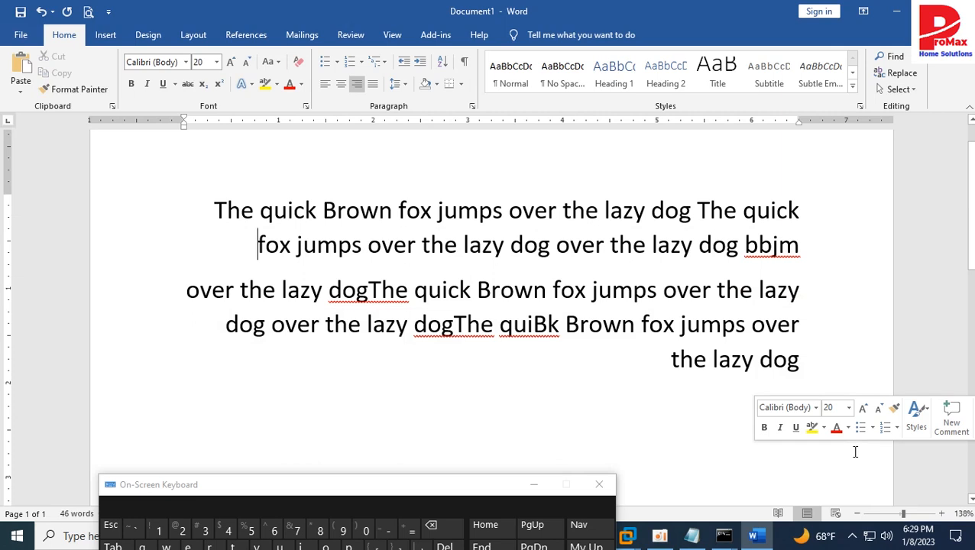
{"action": "left_click_drag", "start_coordinate": [821, 383], "coordinate": [184, 266]}
{"action": "key", "text": "Delete"}
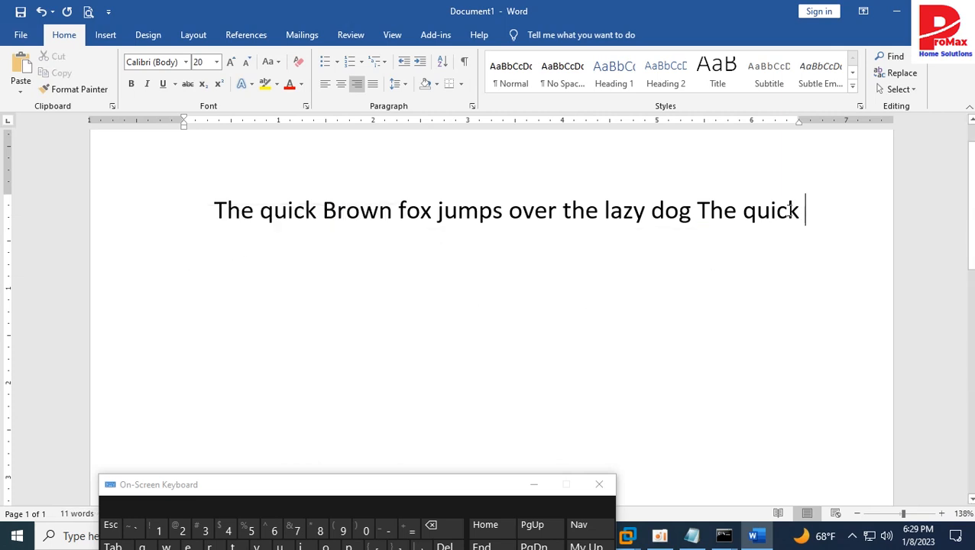
Select the remaining line of text and copy it with the On-Screen Keyboard shortcut.
{"action": "left_click", "coordinate": [200, 210]}
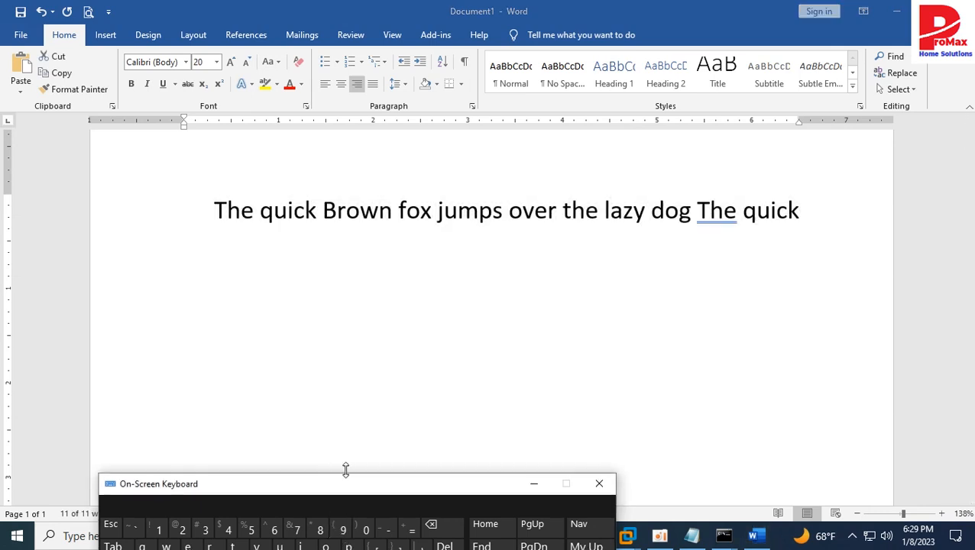
{"action": "left_click_drag", "start_coordinate": [329, 474], "coordinate": [330, 445]}
{"action": "left_click_drag", "start_coordinate": [387, 460], "coordinate": [623, 326]}
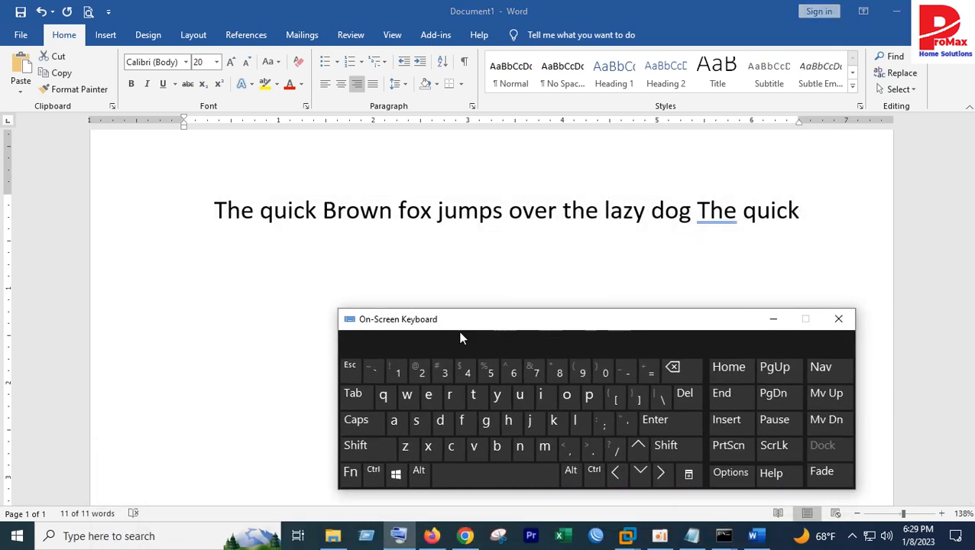
{"action": "triple_click", "coordinate": [223, 214]}
{"action": "key", "text": "ctrl+c"}
{"action": "left_click", "coordinate": [373, 470]}
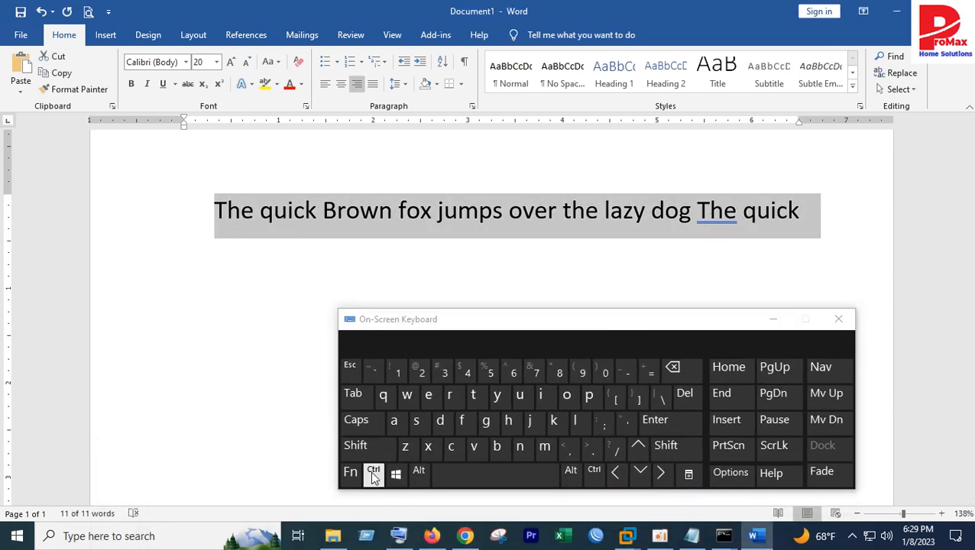
{"action": "left_click", "coordinate": [452, 446]}
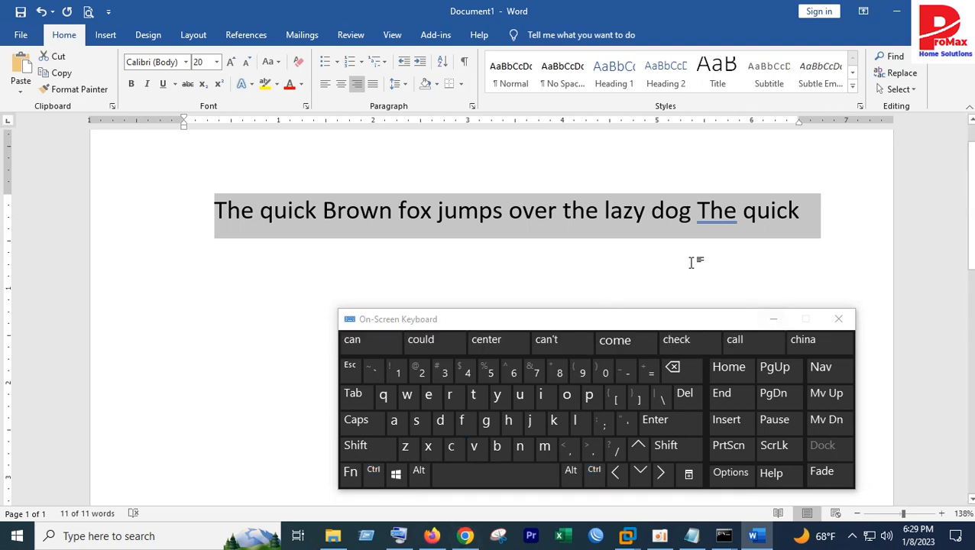
Add a left-aligned paragraph below the line and paste the copied line there with the On-Screen Keyboard shortcut.
{"action": "left_click", "coordinate": [805, 219]}
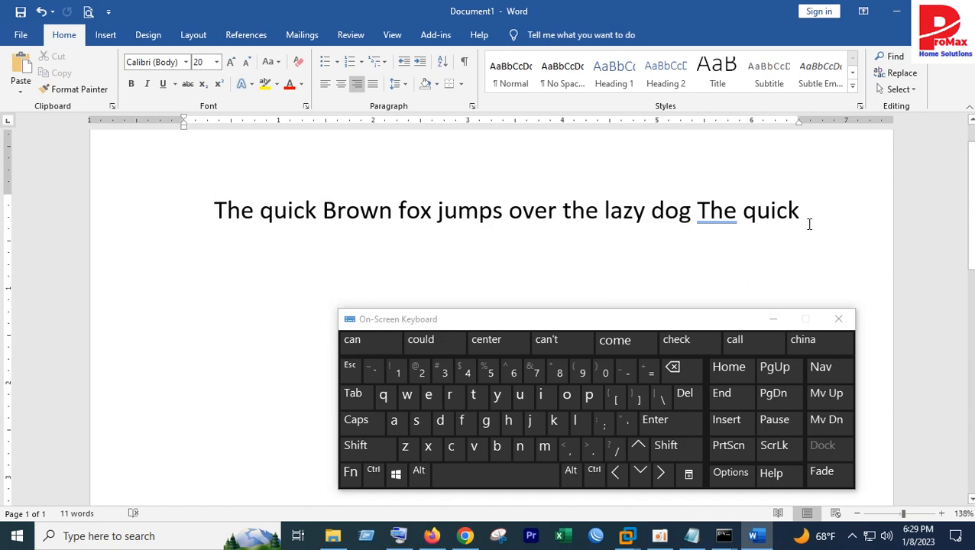
{"action": "key", "text": "Return"}
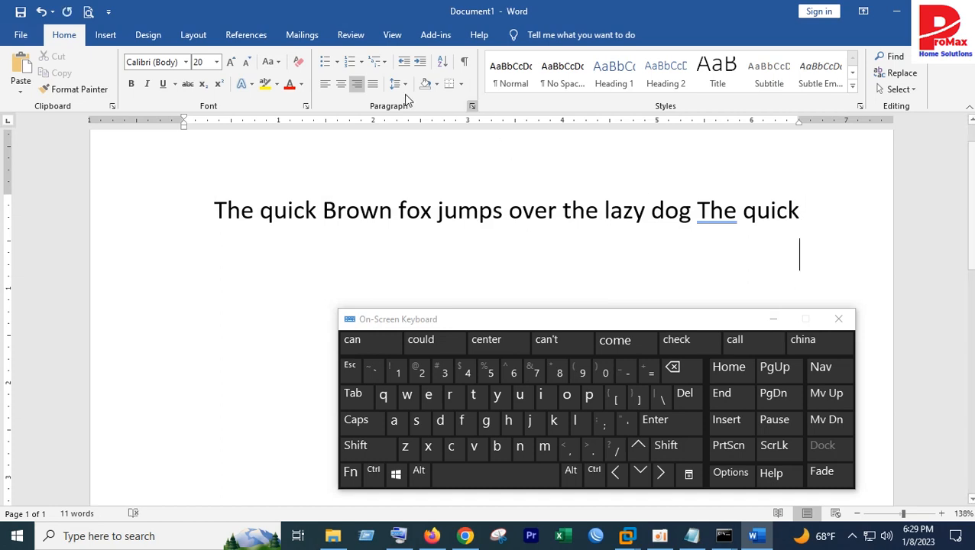
{"action": "left_click", "coordinate": [325, 83]}
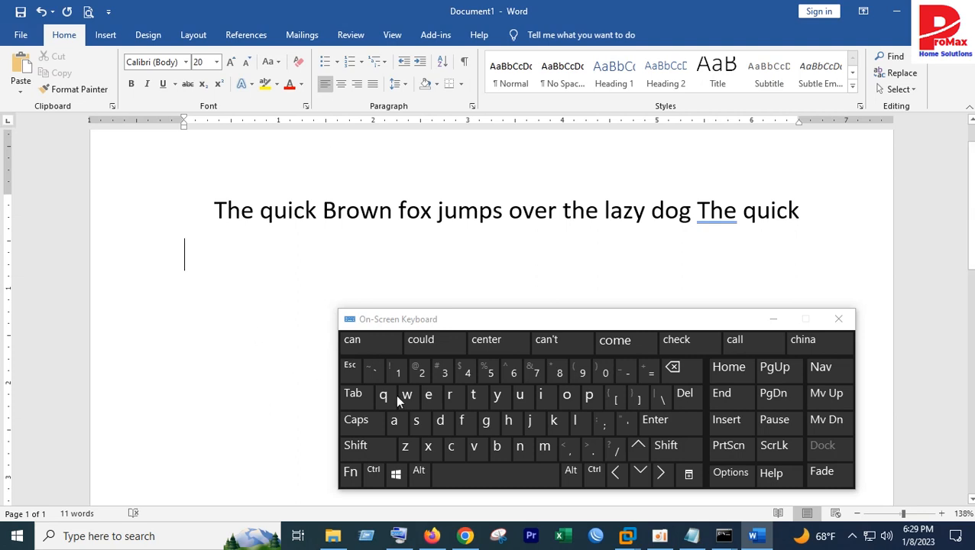
{"action": "left_click", "coordinate": [373, 472]}
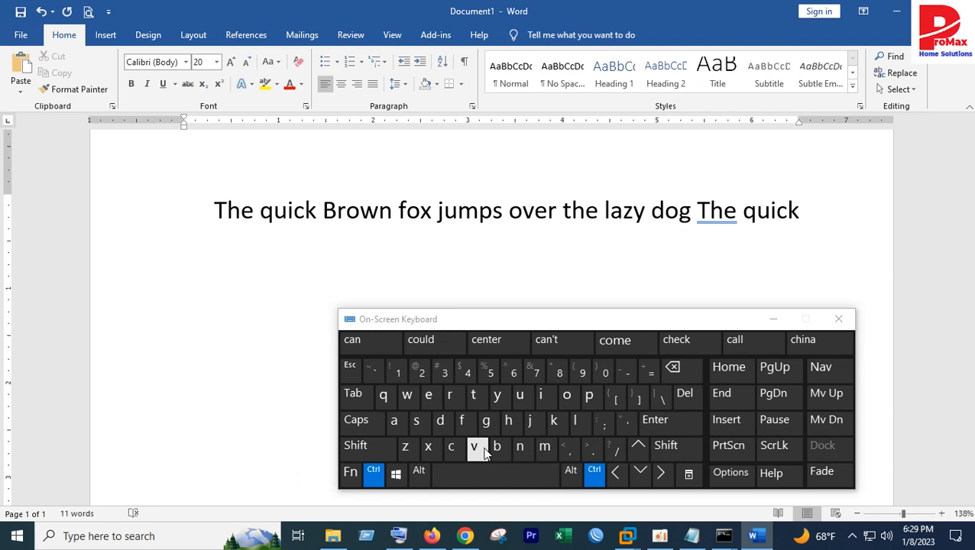
{"action": "left_click", "coordinate": [484, 453]}
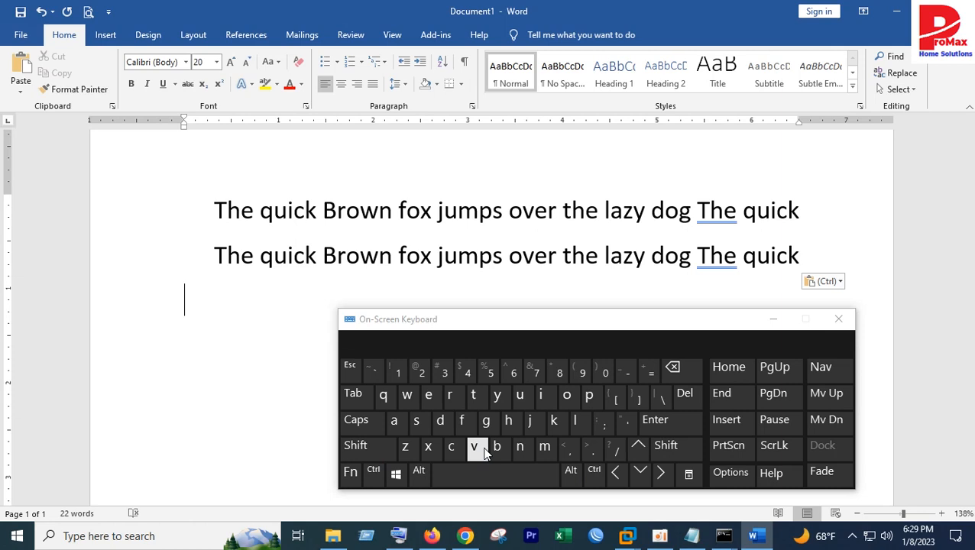
Paste the copied line two more times with the On-Screen Keyboard shortcut and move the keyboard lower.
{"action": "left_click", "coordinate": [373, 470]}
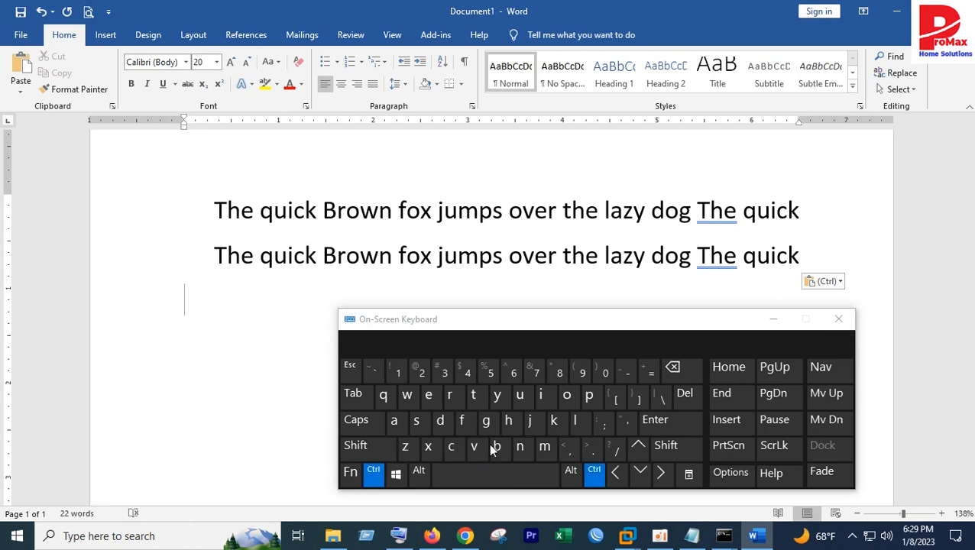
{"action": "left_click", "coordinate": [481, 452]}
{"action": "left_click", "coordinate": [371, 471]}
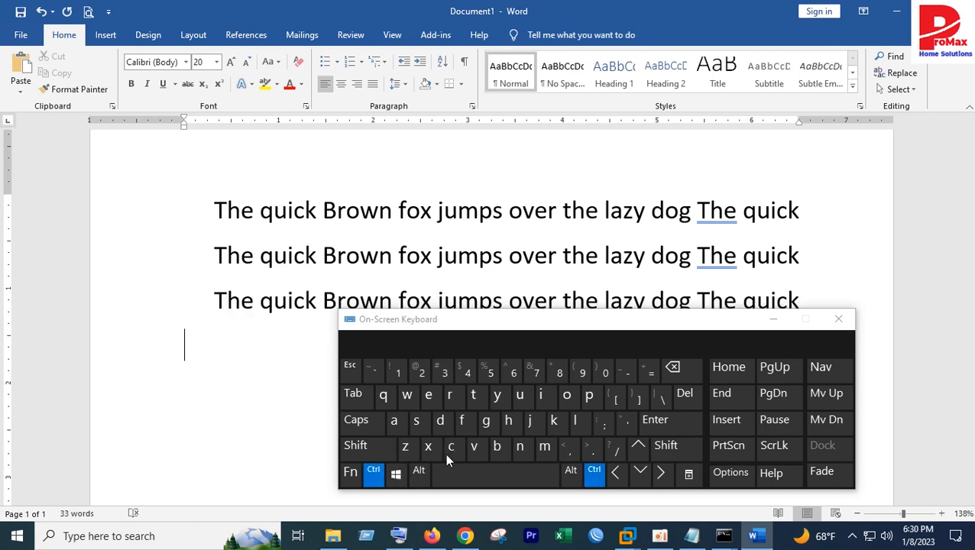
{"action": "left_click", "coordinate": [475, 453]}
{"action": "left_click_drag", "start_coordinate": [391, 324], "coordinate": [361, 346]}
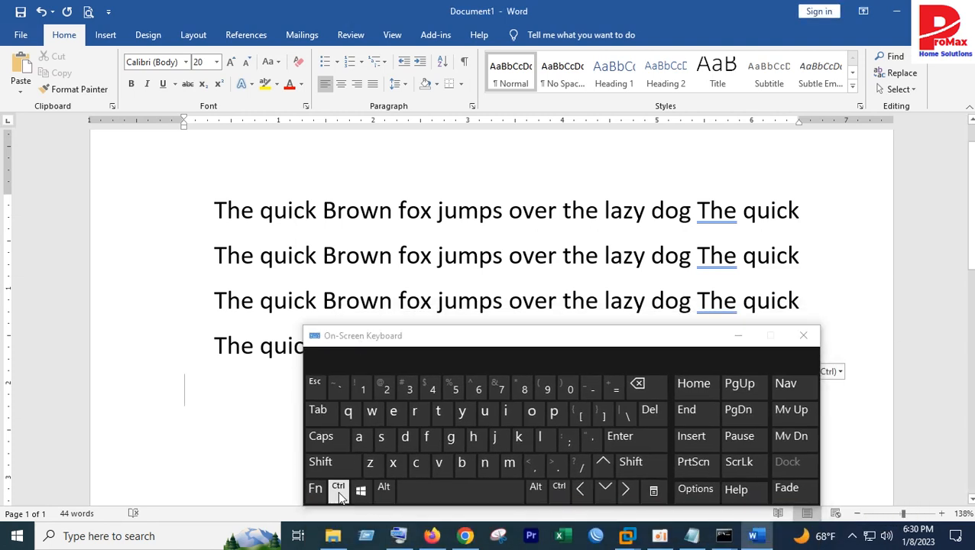
Select the first line of text and copy it with the On-Screen Keyboard shortcut.
{"action": "left_click", "coordinate": [338, 490]}
{"action": "left_click", "coordinate": [243, 390], "text": "ctrl"}
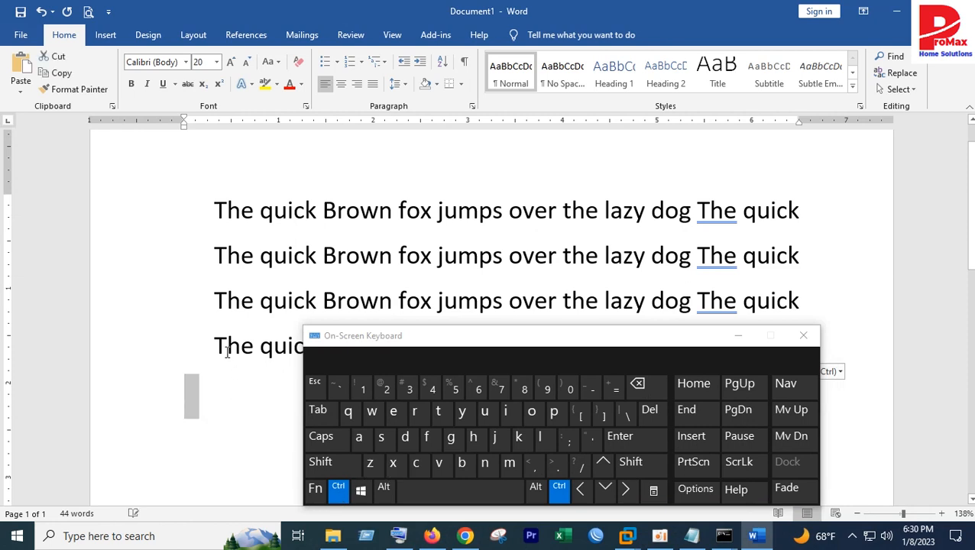
{"action": "left_click_drag", "start_coordinate": [219, 211], "coordinate": [803, 213]}
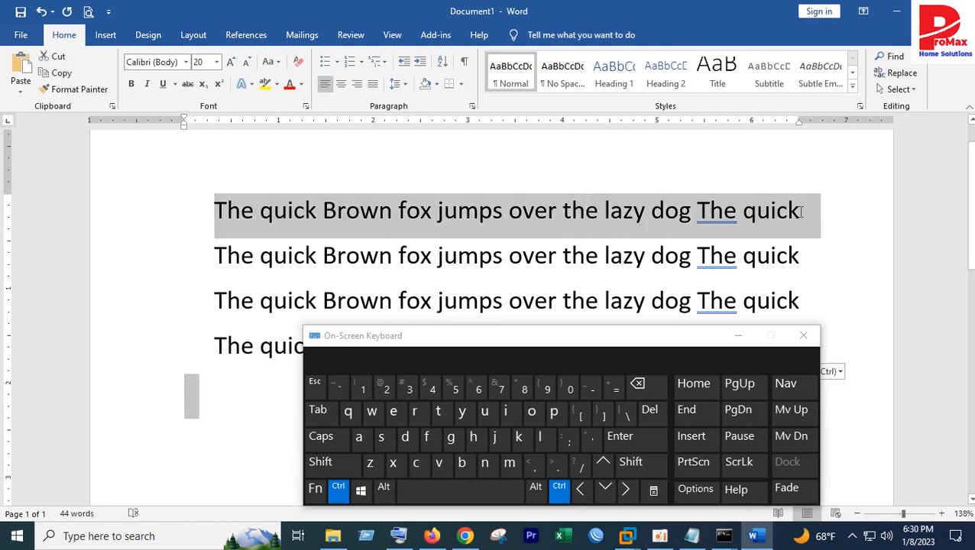
{"action": "left_click", "coordinate": [416, 463]}
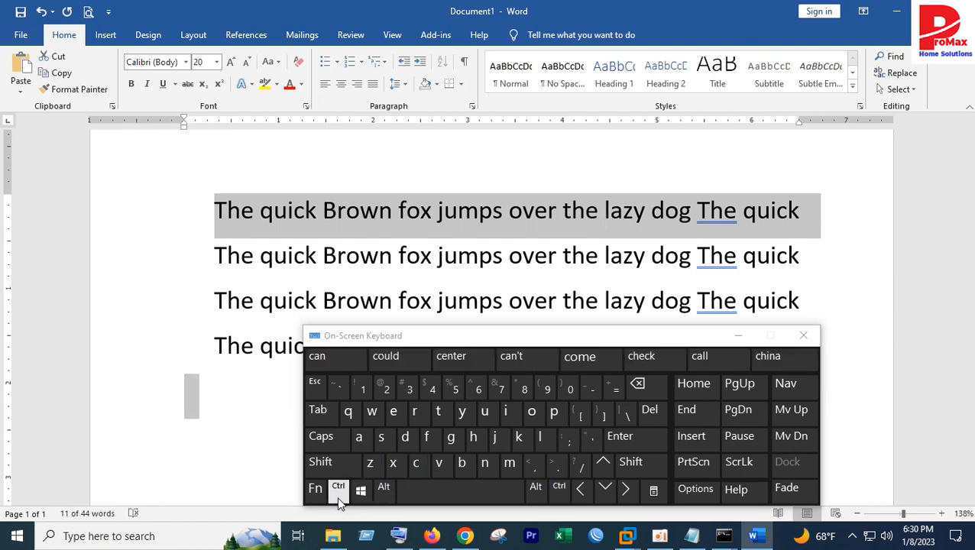
{"action": "left_click", "coordinate": [225, 388]}
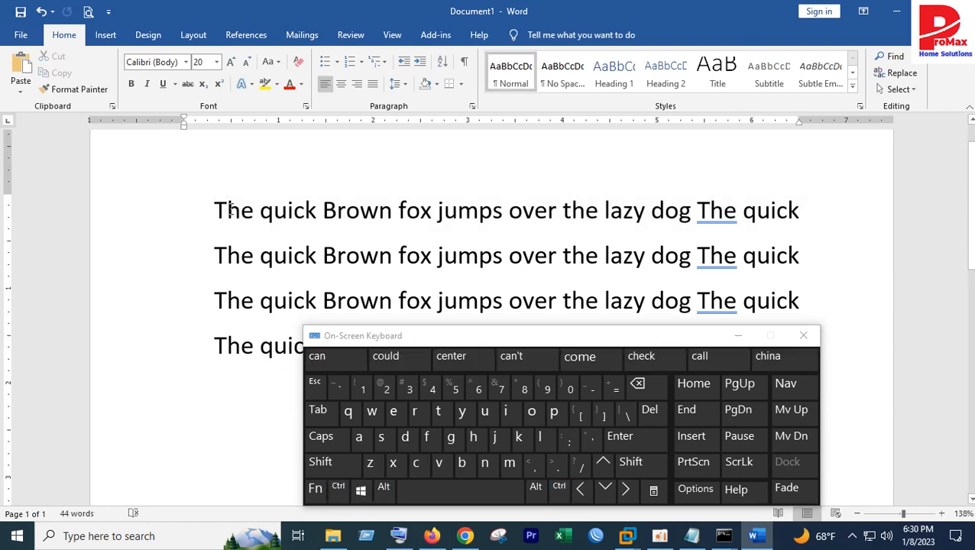
Select the first line again, move the On-Screen Keyboard off the text and cut the line with its shortcut.
{"action": "left_click_drag", "start_coordinate": [217, 205], "coordinate": [802, 204]}
{"action": "key", "text": "ctrl+c"}
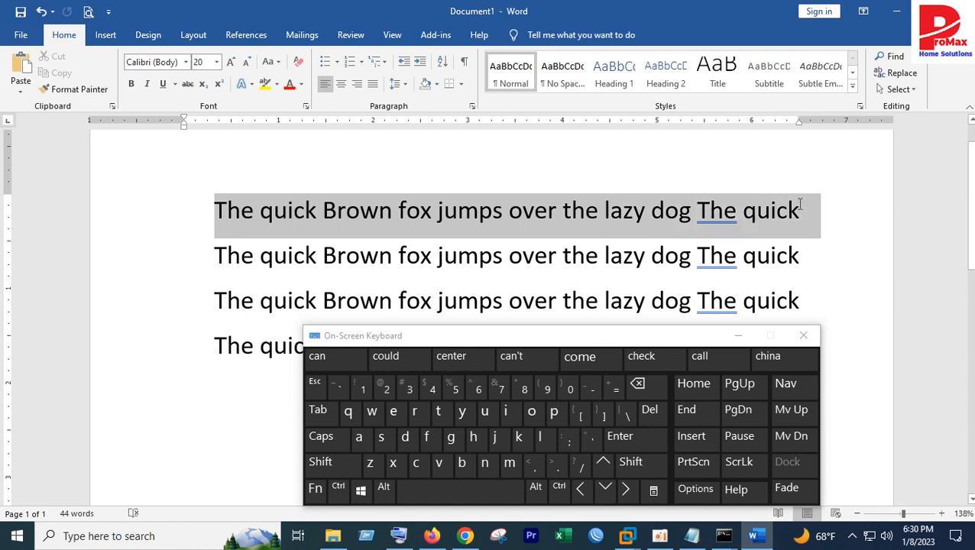
{"action": "left_click_drag", "start_coordinate": [520, 334], "coordinate": [553, 310]}
{"action": "left_click", "coordinate": [426, 450]}
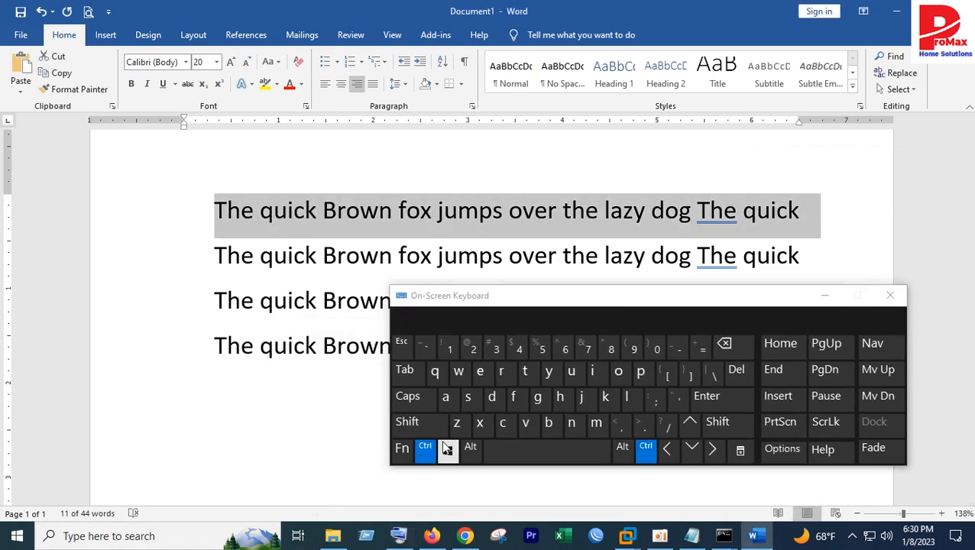
{"action": "left_click", "coordinate": [479, 423]}
Move the On-Screen Keyboard lower and add a left-aligned empty paragraph below the remaining lines.
{"action": "left_click_drag", "start_coordinate": [438, 300], "coordinate": [234, 359]}
{"action": "key", "text": "Return"}
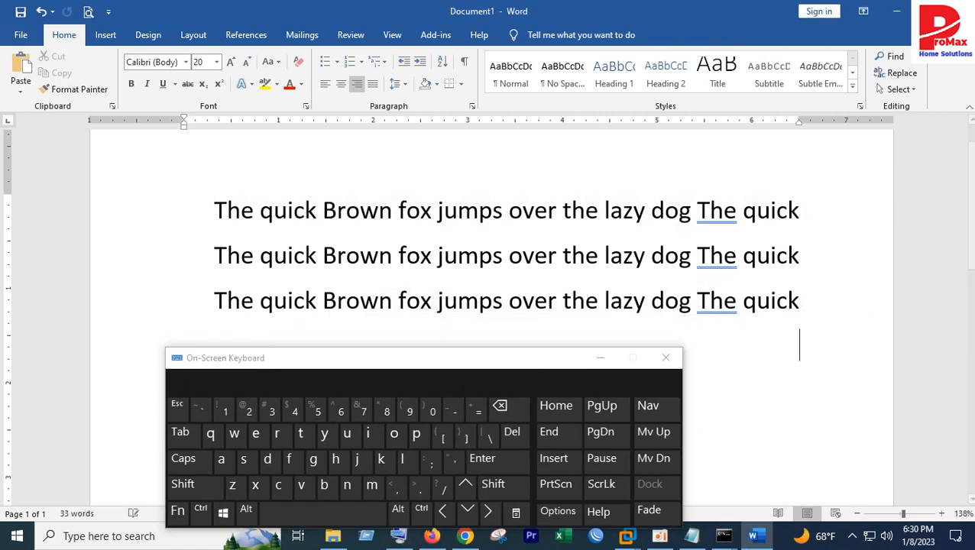
{"action": "scroll", "coordinate": [599, 331], "scroll_direction": "down", "scroll_amount": 1}
{"action": "left_click", "coordinate": [325, 83]}
Paste the cut line into the empty paragraph, then repeat the paste once with the On-Screen Keyboard's Ctrl+Y shortcut.
{"action": "left_click_drag", "start_coordinate": [349, 358], "coordinate": [481, 312]}
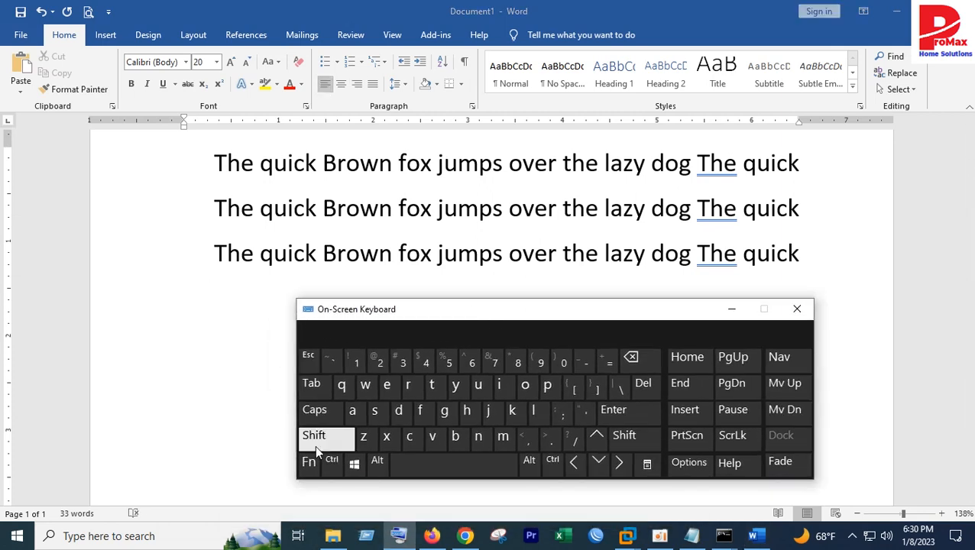
{"action": "left_click", "coordinate": [330, 461]}
{"action": "left_click", "coordinate": [416, 442]}
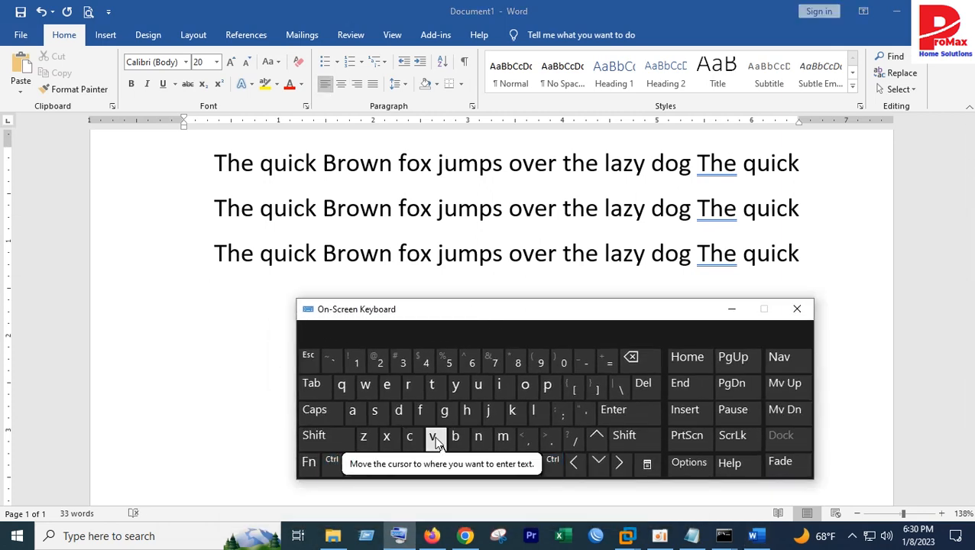
{"action": "left_click", "coordinate": [234, 280]}
{"action": "left_click", "coordinate": [332, 461]}
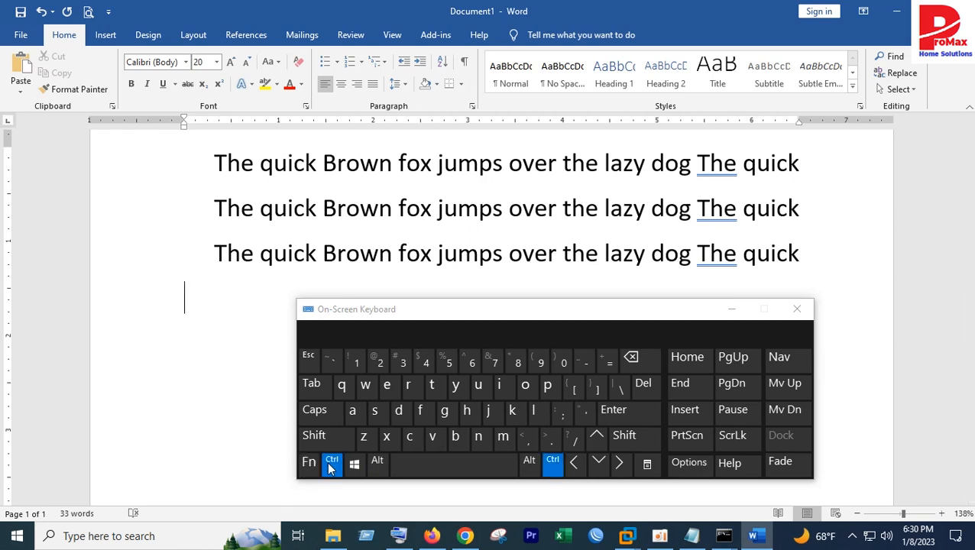
{"action": "left_click", "coordinate": [434, 437]}
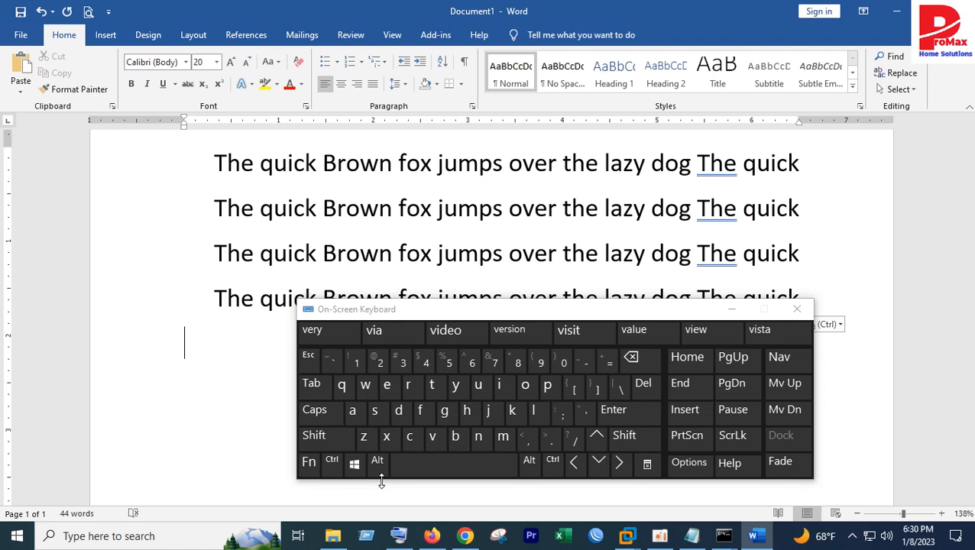
{"action": "left_click", "coordinate": [332, 463]}
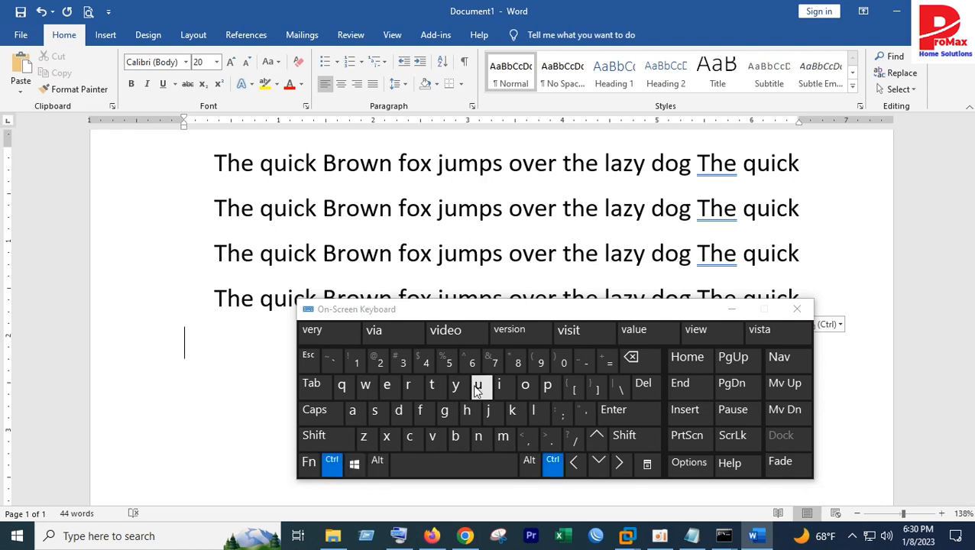
{"action": "left_click", "coordinate": [456, 386]}
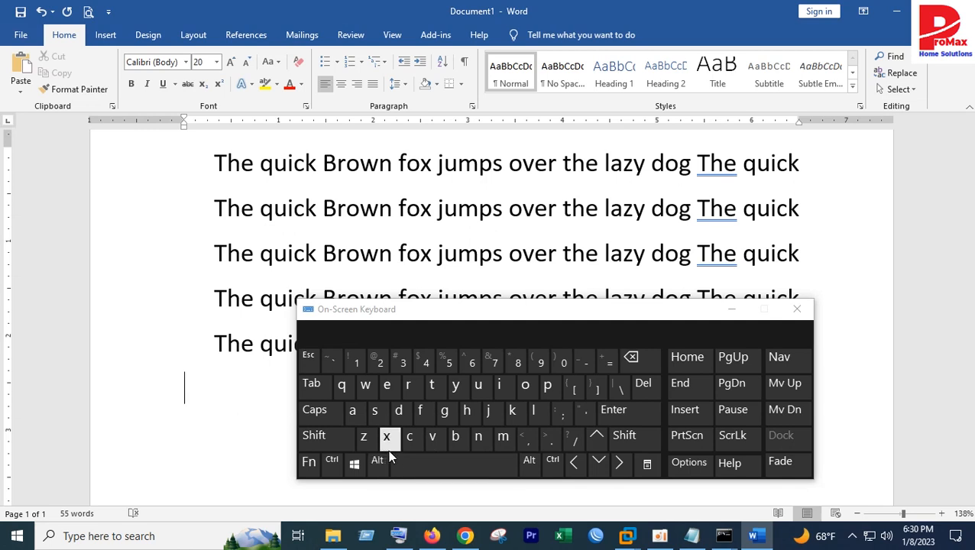
Select all five lines and replace them by repeating the last paste with the On-Screen Keyboard shortcut.
{"action": "left_click", "coordinate": [332, 460]}
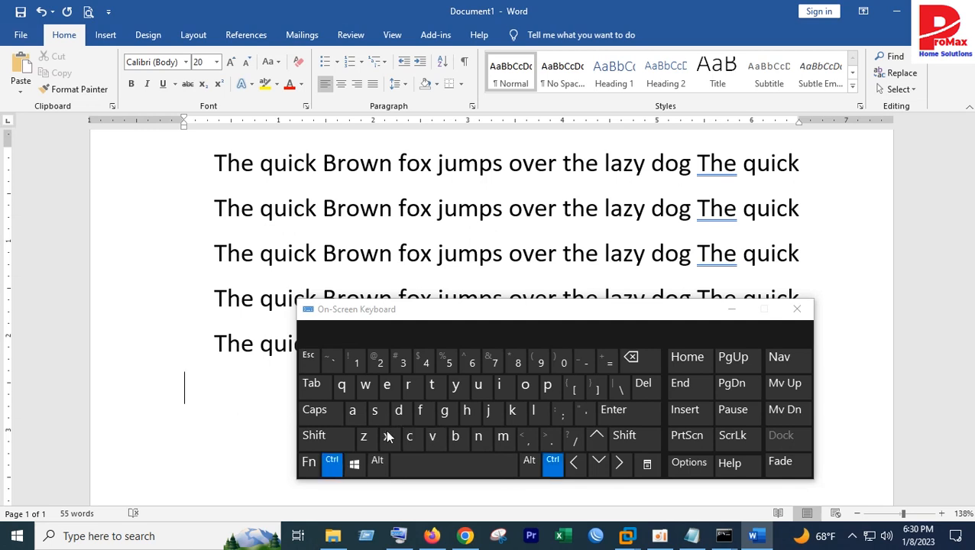
{"action": "left_click", "coordinate": [227, 167], "text": "ctrl"}
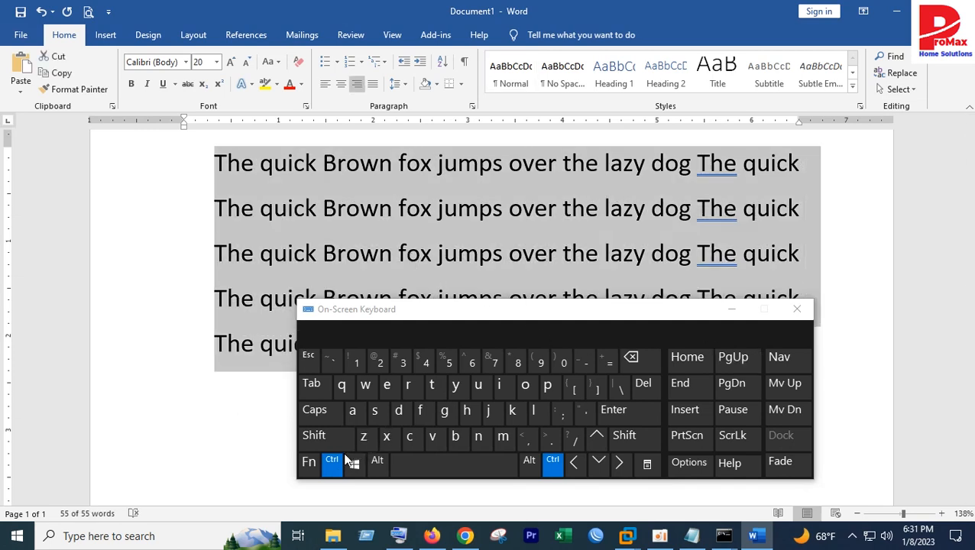
{"action": "left_click", "coordinate": [456, 385]}
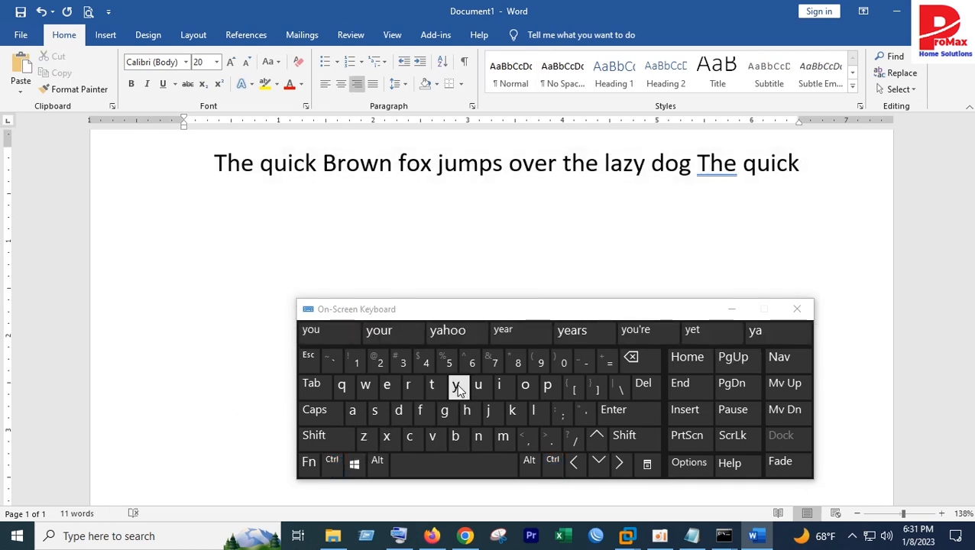
Select the remaining line and repeat the last paste over it three times, moving the On-Screen Keyboard clear of the text.
{"action": "scroll", "coordinate": [159, 312], "scroll_direction": "up", "scroll_amount": 3}
{"action": "left_click_drag", "start_coordinate": [801, 257], "coordinate": [193, 262]}
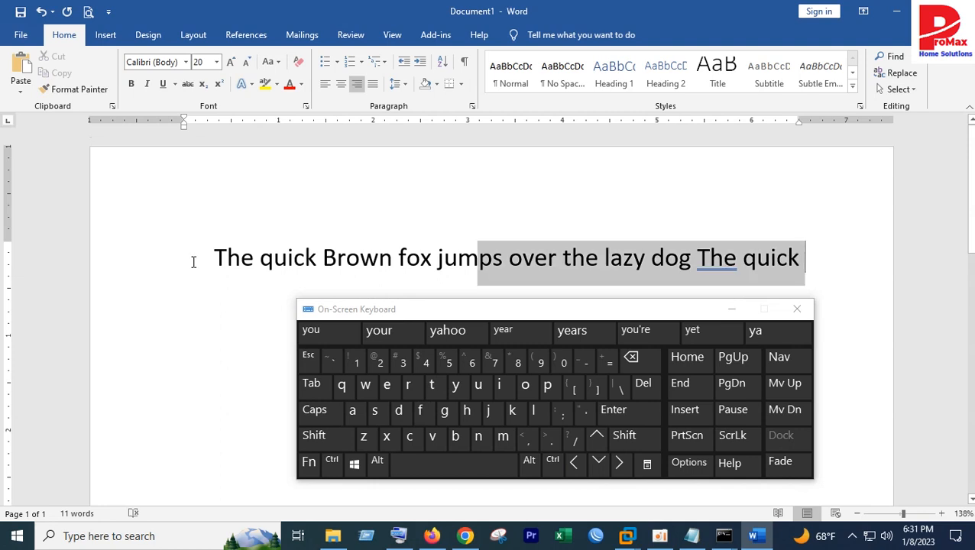
{"action": "left_click", "coordinate": [332, 461]}
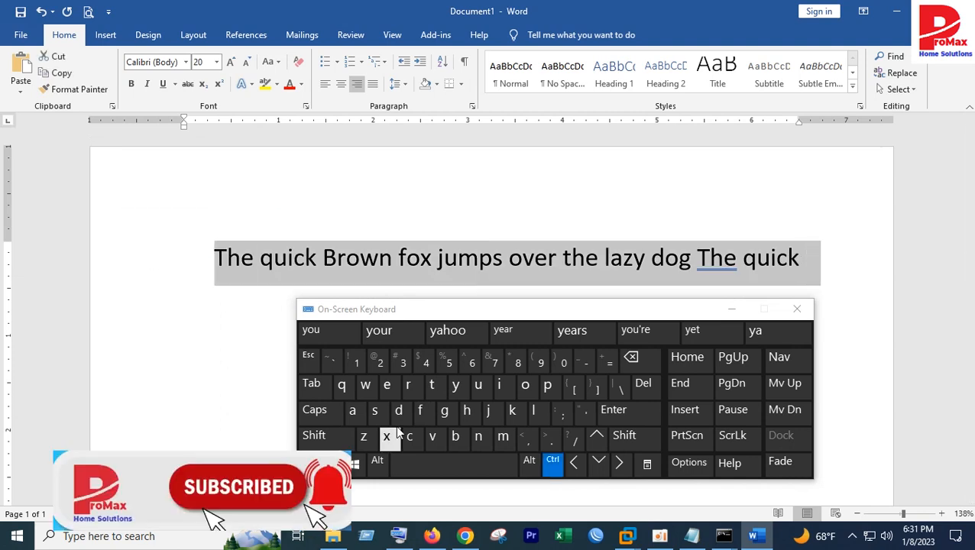
{"action": "left_click", "coordinate": [453, 388]}
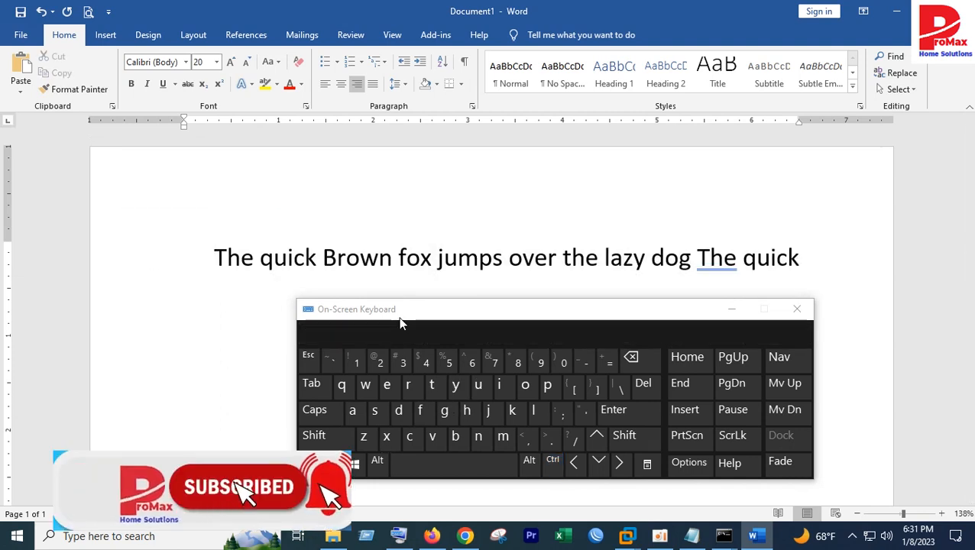
{"action": "left_click_drag", "start_coordinate": [403, 324], "coordinate": [418, 379]}
{"action": "left_click_drag", "start_coordinate": [820, 271], "coordinate": [222, 269]}
{"action": "left_click", "coordinate": [348, 515]}
{"action": "left_click", "coordinate": [472, 441]}
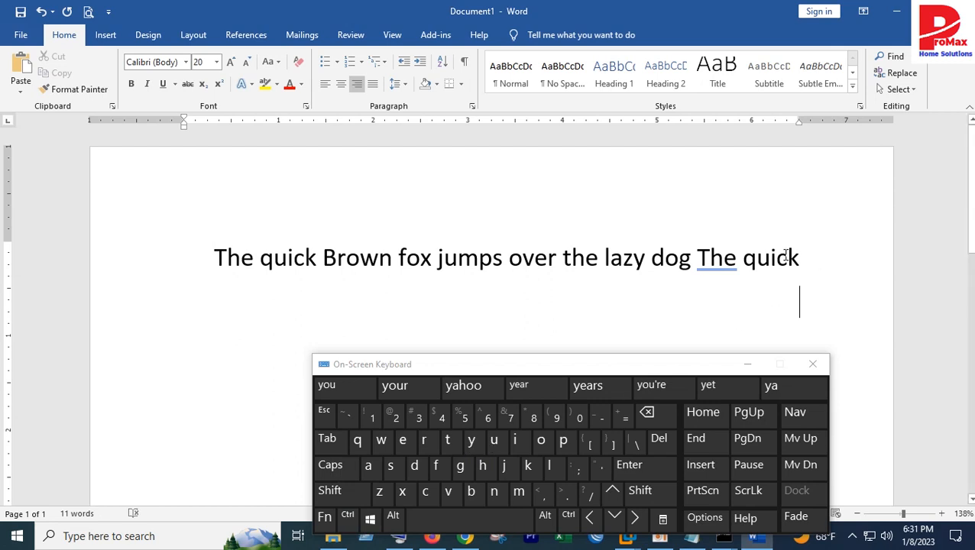
{"action": "left_click_drag", "start_coordinate": [786, 256], "coordinate": [168, 251]}
{"action": "left_click", "coordinate": [347, 516]}
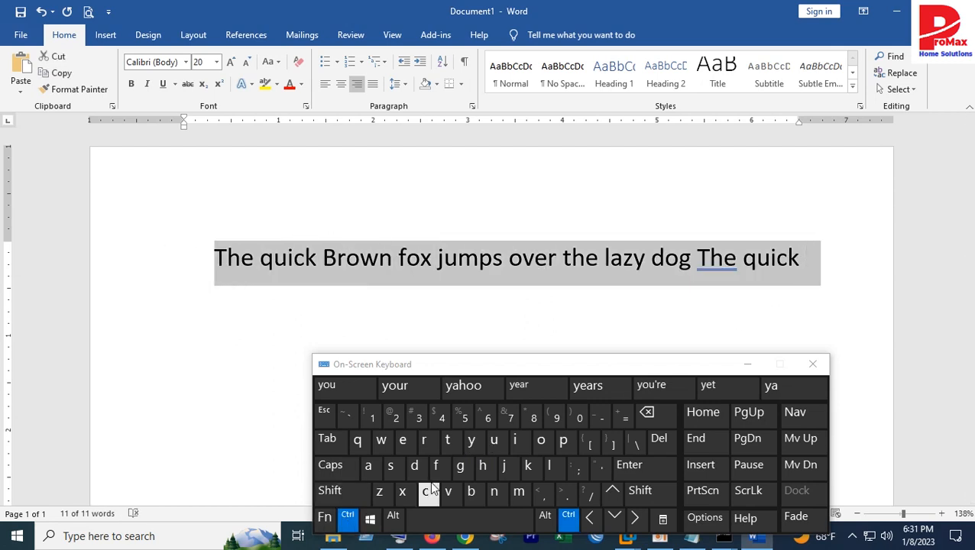
{"action": "left_click", "coordinate": [473, 441]}
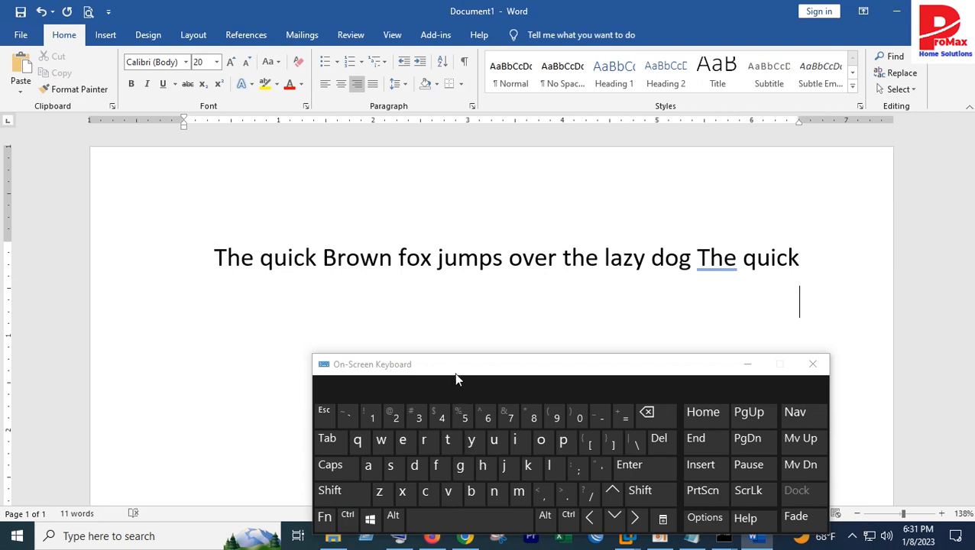
{"action": "left_click_drag", "start_coordinate": [456, 374], "coordinate": [491, 334]}
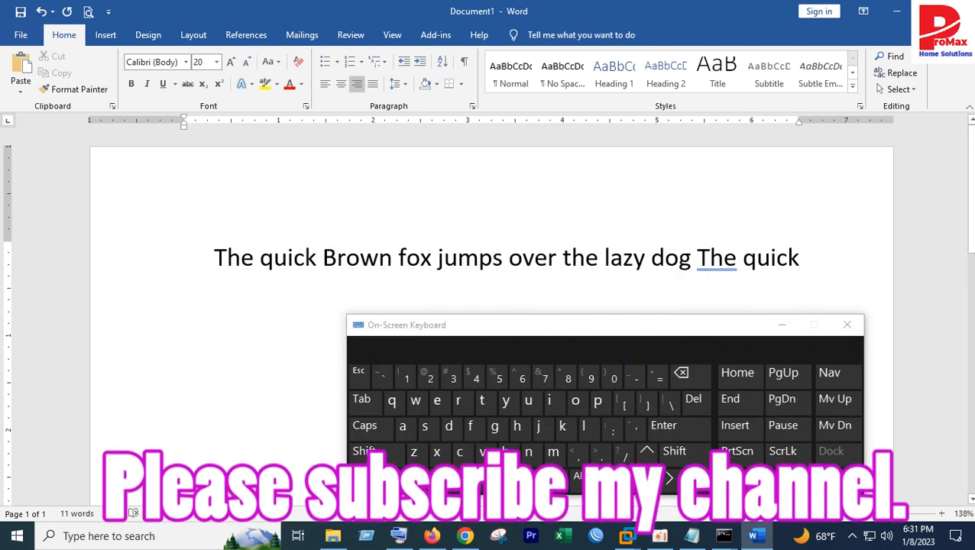
Select the line, issue the close-document shortcut on the On-Screen Keyboard and cancel the save dialog.
{"action": "left_click", "coordinate": [383, 477]}
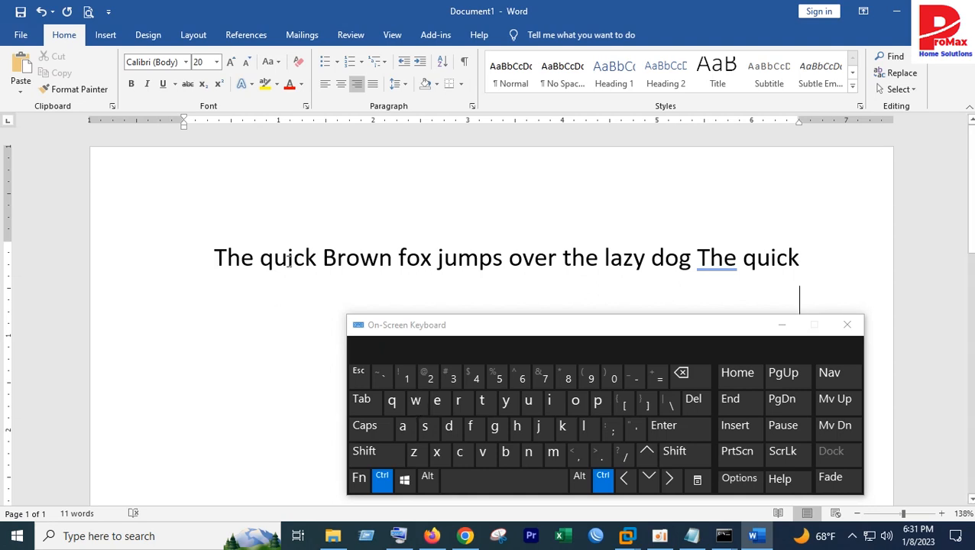
{"action": "left_click_drag", "start_coordinate": [231, 260], "coordinate": [703, 261]}
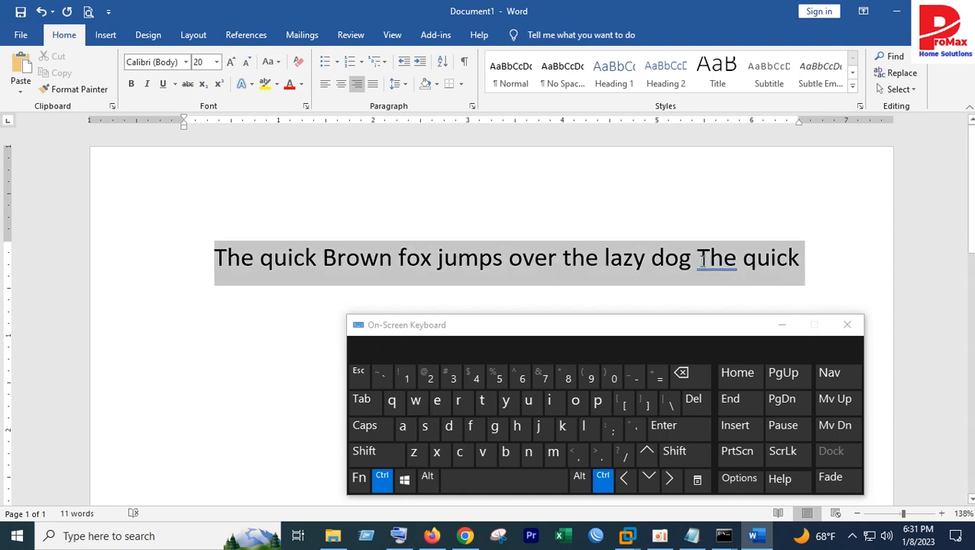
{"action": "left_click", "coordinate": [420, 406]}
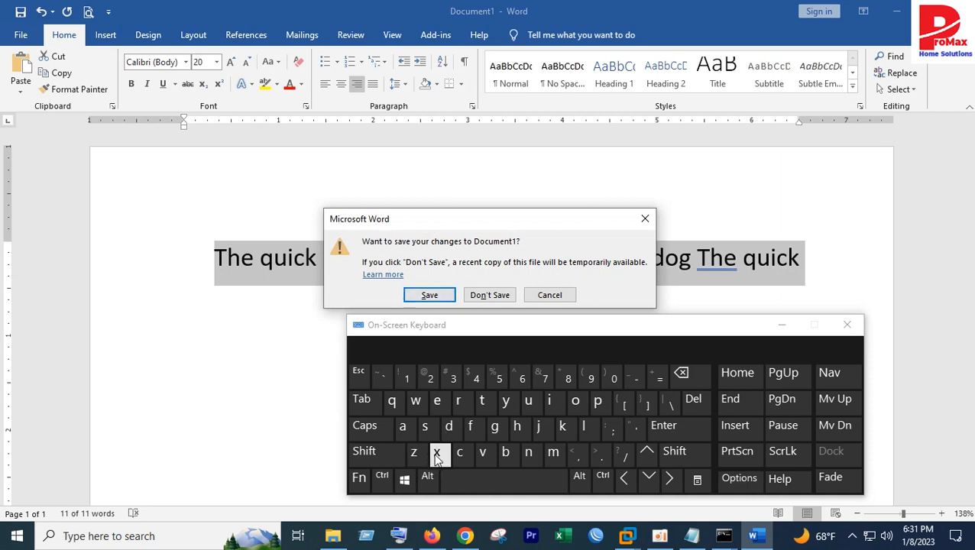
{"action": "left_click", "coordinate": [549, 296]}
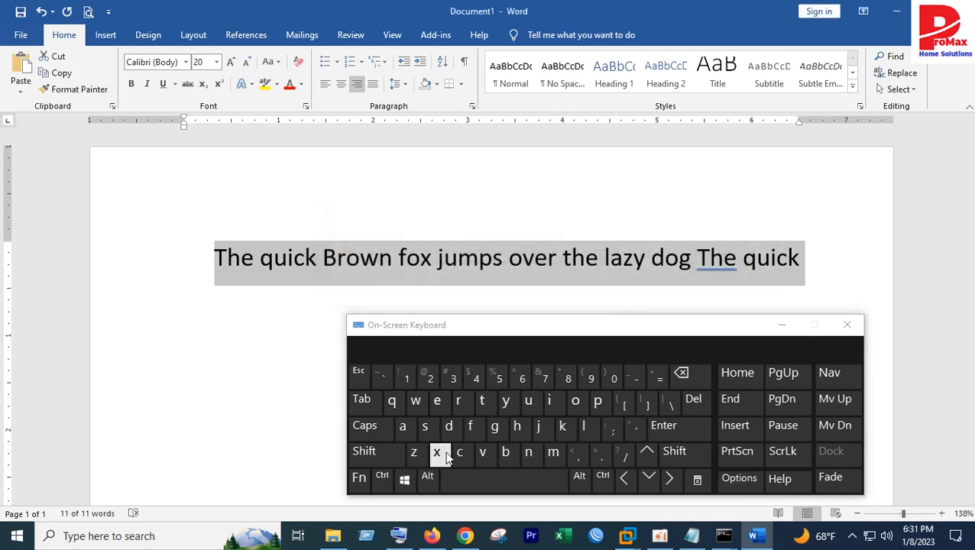
Undo the last repeated paste with the On-Screen Keyboard shortcut.
{"action": "left_click", "coordinate": [383, 479]}
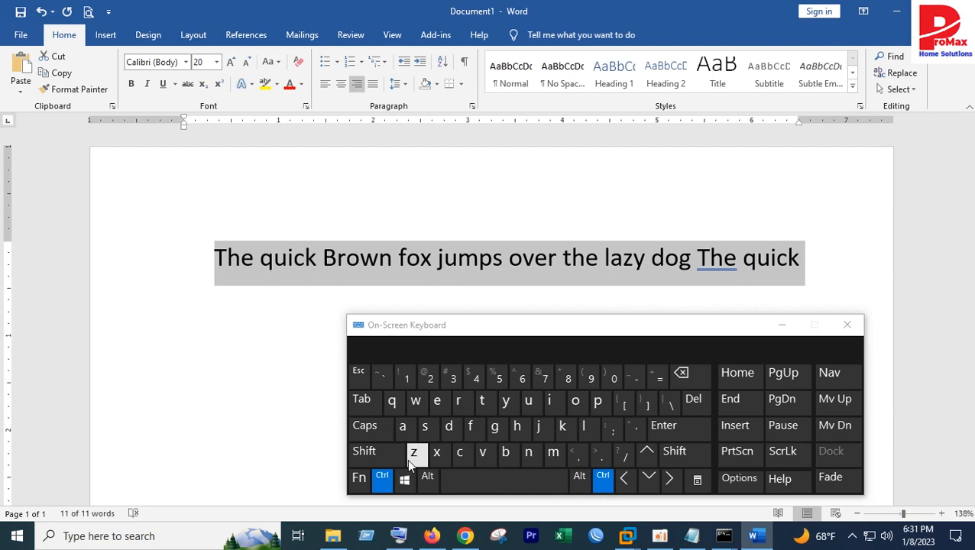
{"action": "left_click", "coordinate": [419, 457]}
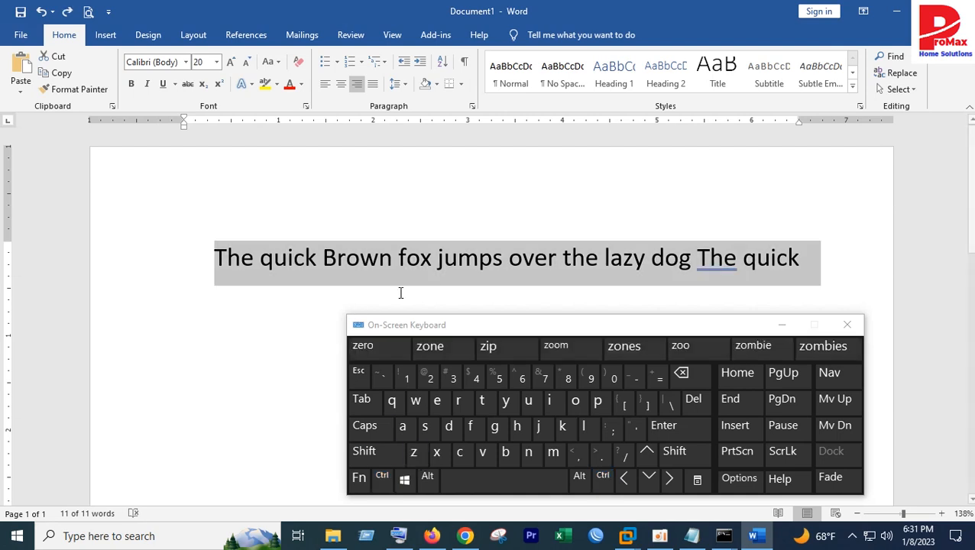
Split the line before "jumps" into a new paragraph and undo the split with the On-Screen Keyboard shortcut.
{"action": "left_click", "coordinate": [437, 258]}
{"action": "key", "text": "Return"}
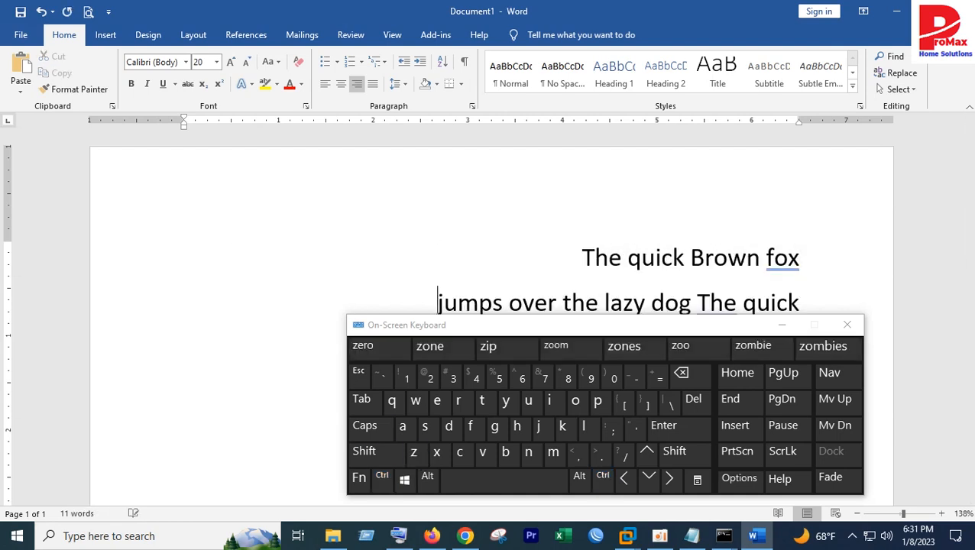
{"action": "left_click", "coordinate": [383, 479]}
{"action": "left_click", "coordinate": [413, 455]}
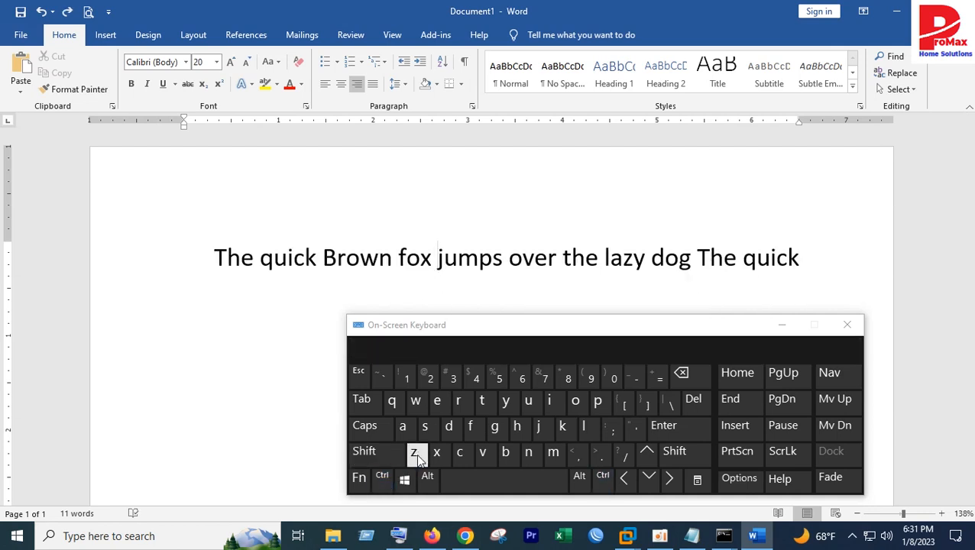